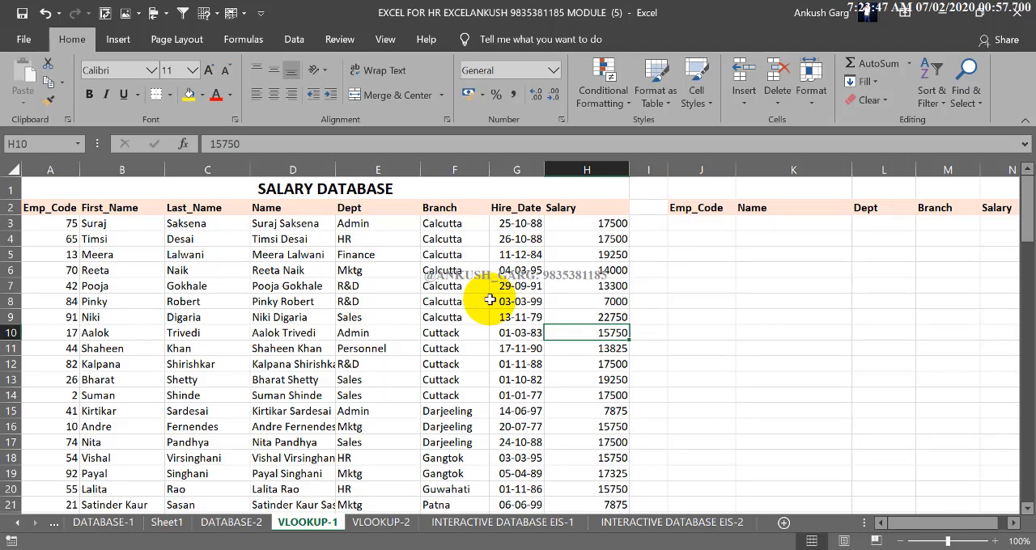
Open the VLOOKUP-2 sheet and examine its training attendance column headers
click(377, 522)
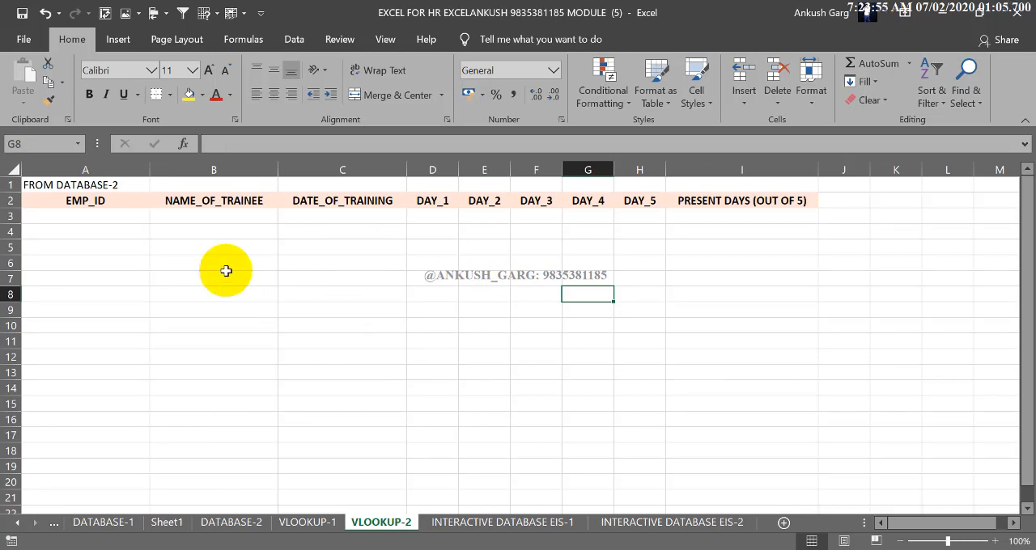
click(554, 70)
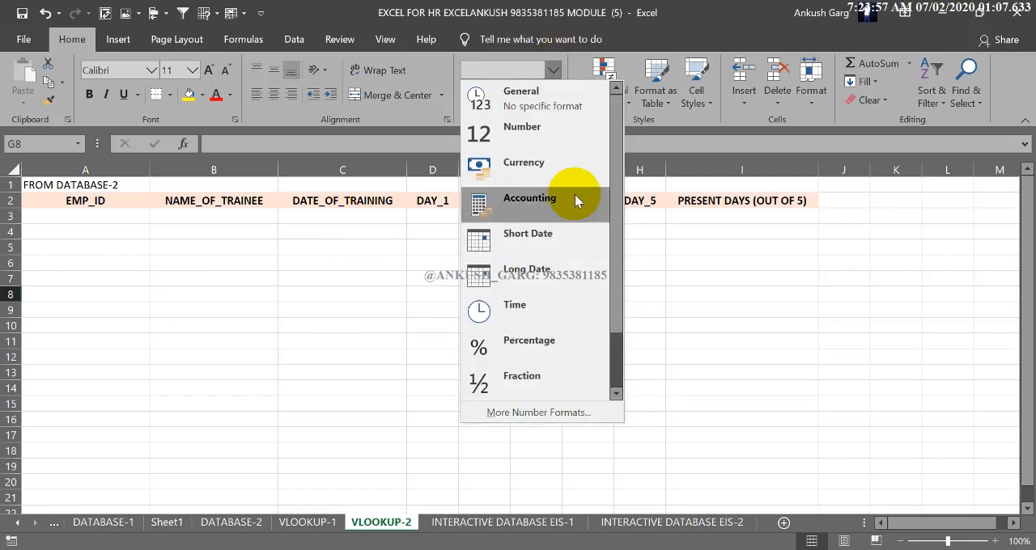
click(690, 319)
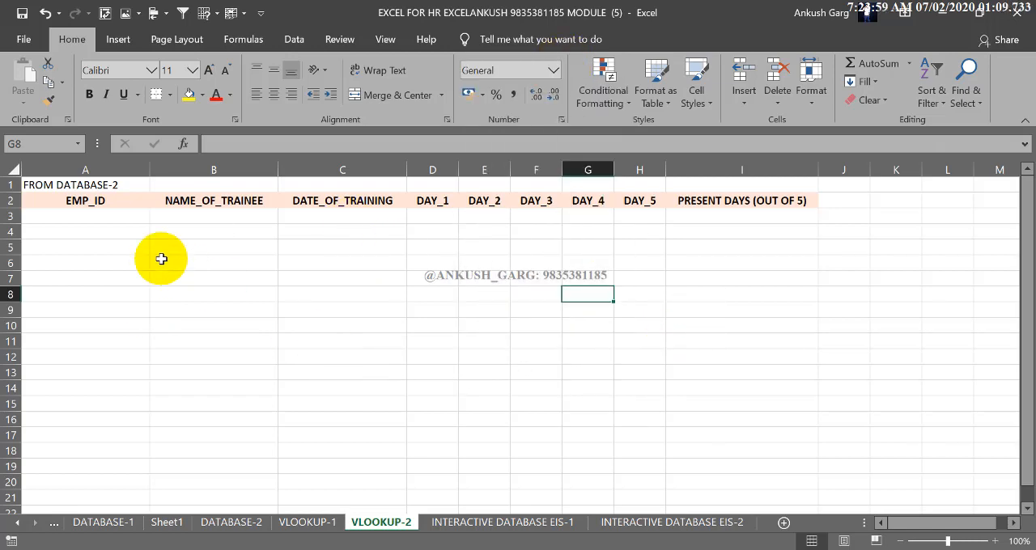
click(138, 217)
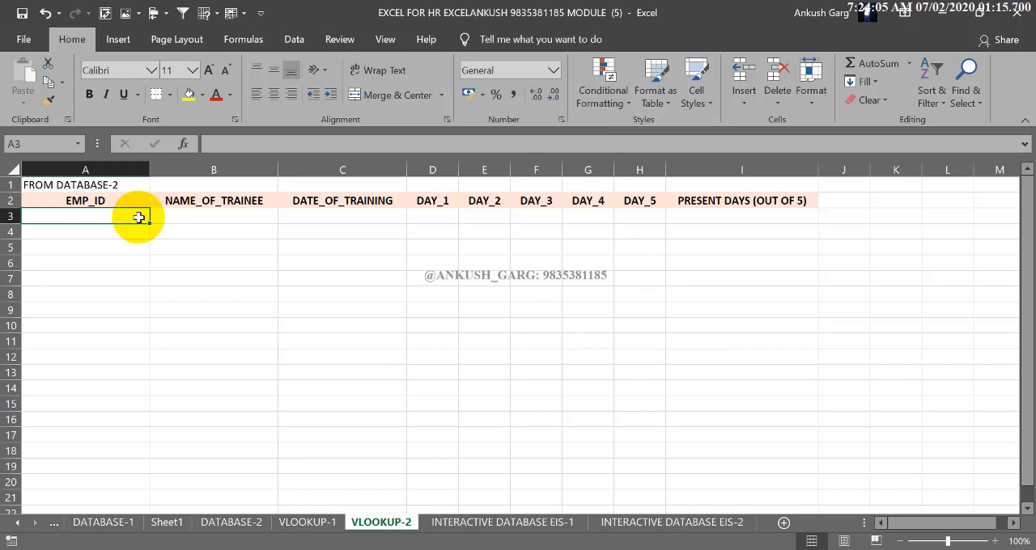
Return to the VLOOKUP-1 sheet and autofit the full Name column (D) of the salary database
click(309, 522)
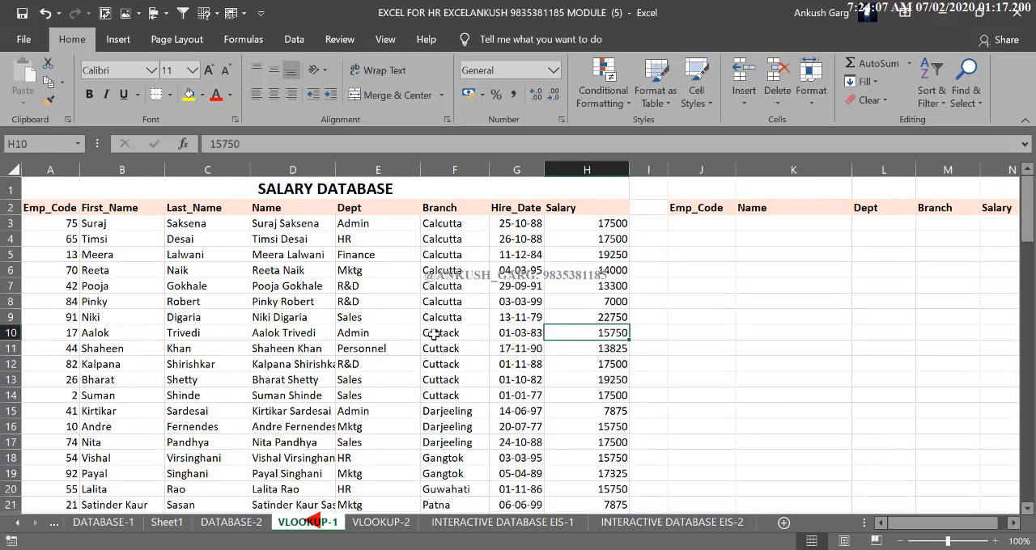
click(676, 225)
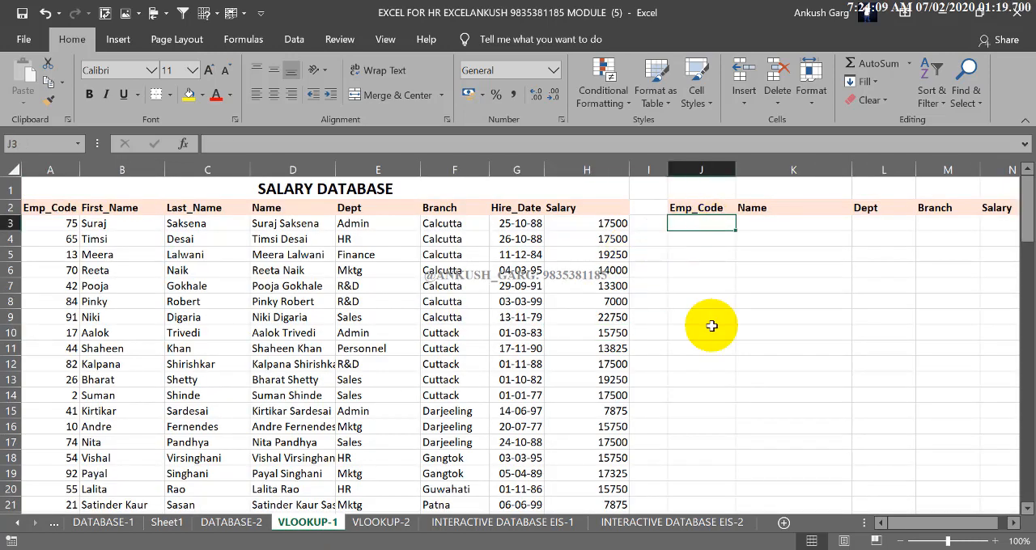
double_click(335, 170)
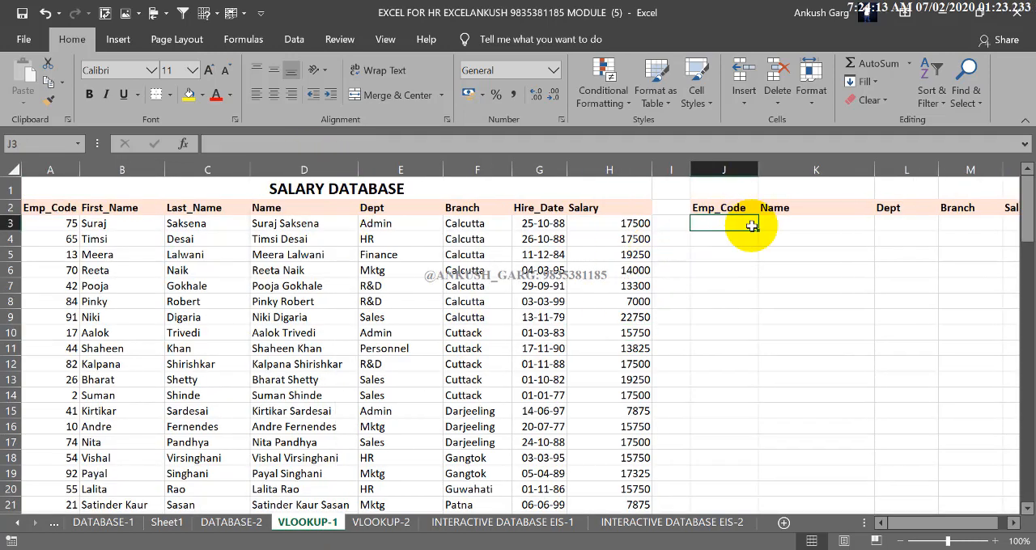
Examine the salary database and the empty lookup table beside it with its Emp_Code, Name, Dept, Branch and Salary columns
drag(904, 523, 937, 524)
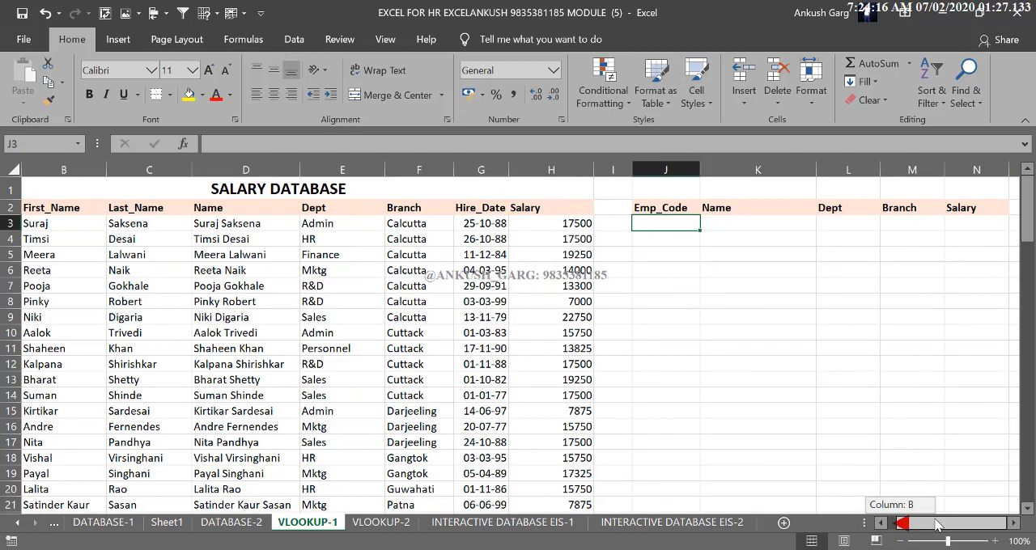
scroll(174, 312, down, 7)
scroll(178, 319, up, 1)
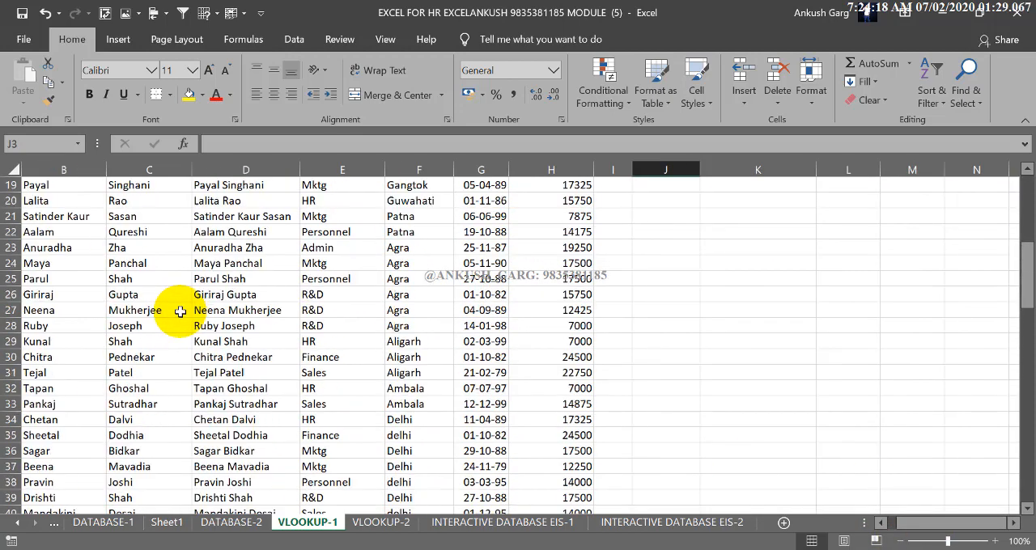
scroll(179, 311, up, 6)
drag(887, 523, 874, 523)
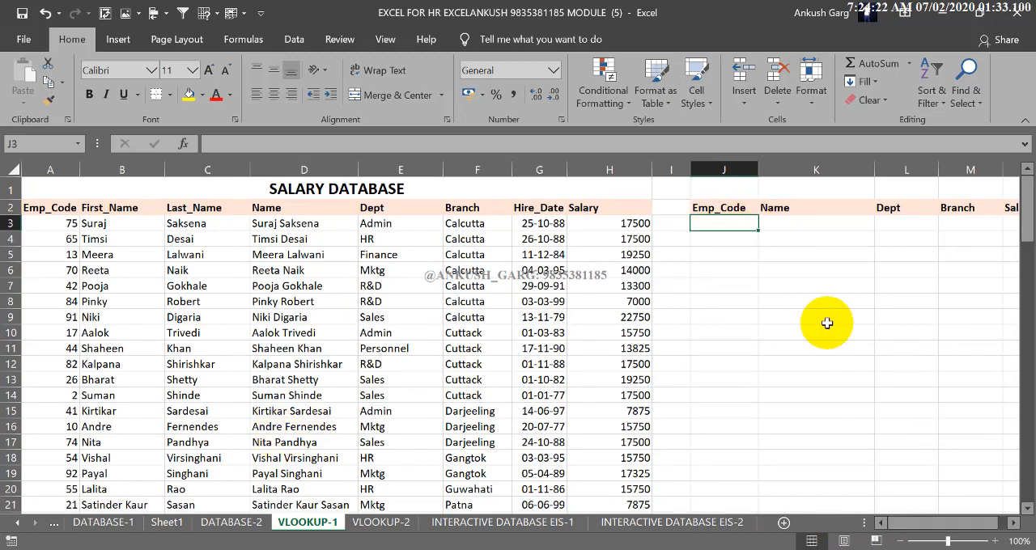
drag(945, 523, 1024, 526)
click(1013, 523)
click(1012, 523)
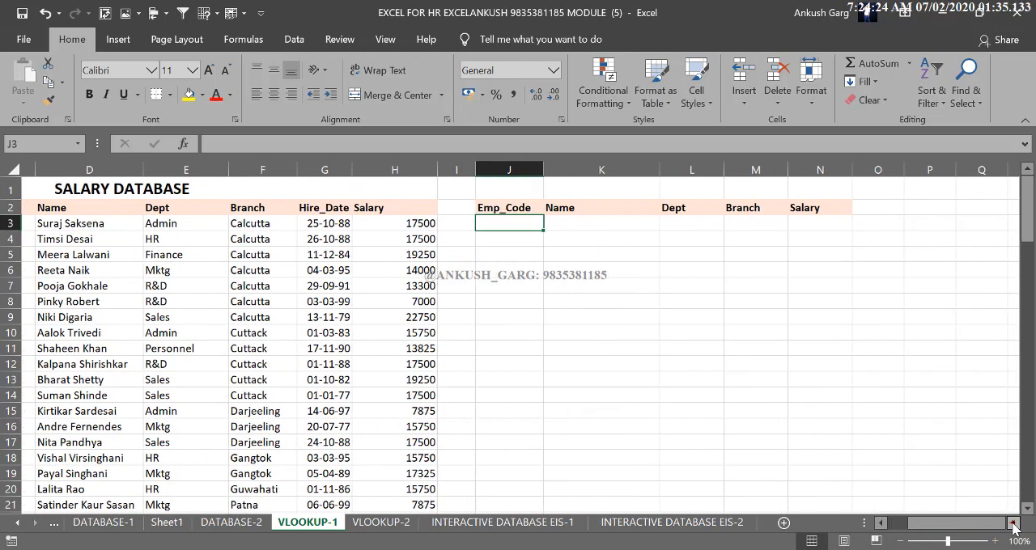
click(589, 229)
drag(617, 234, 660, 229)
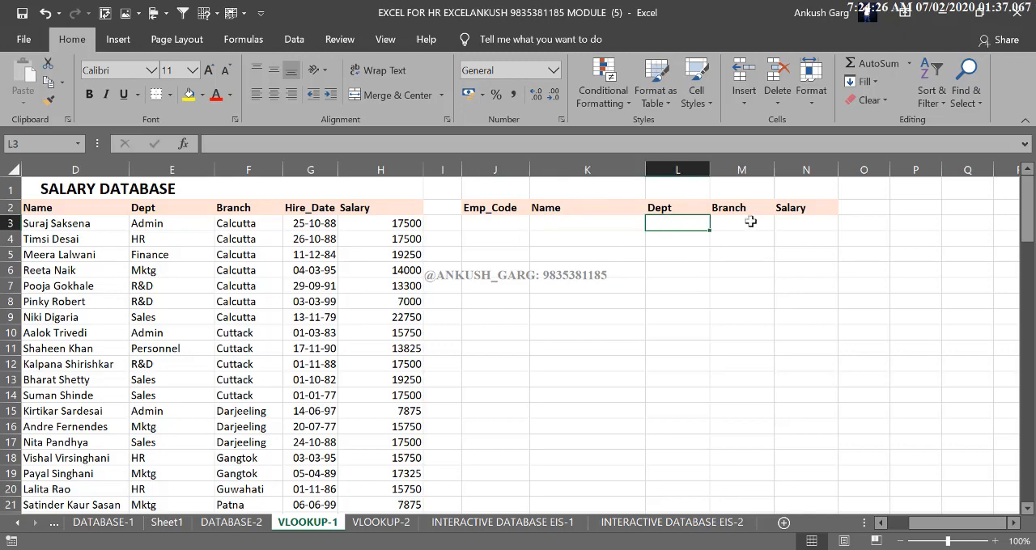
drag(751, 221, 807, 225)
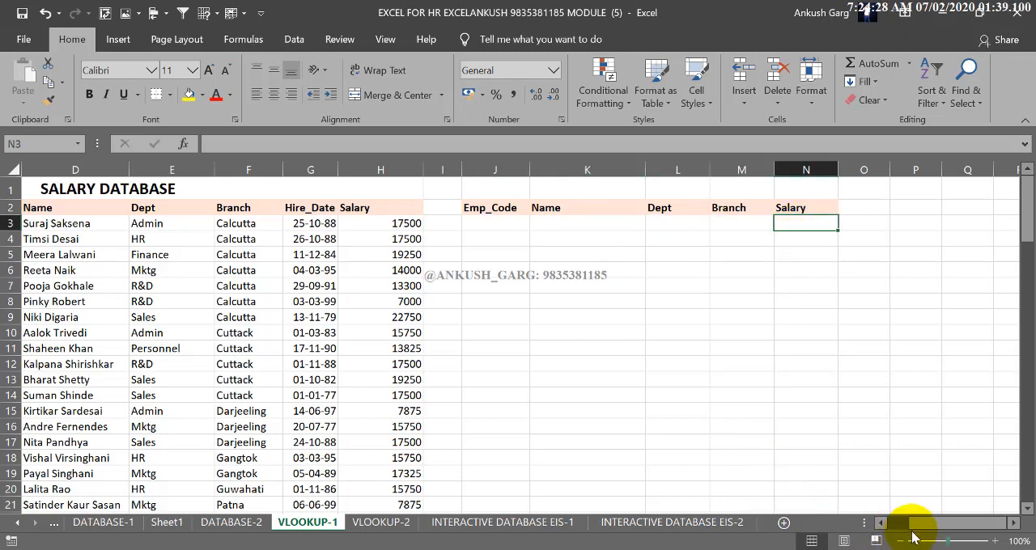
drag(912, 525, 890, 525)
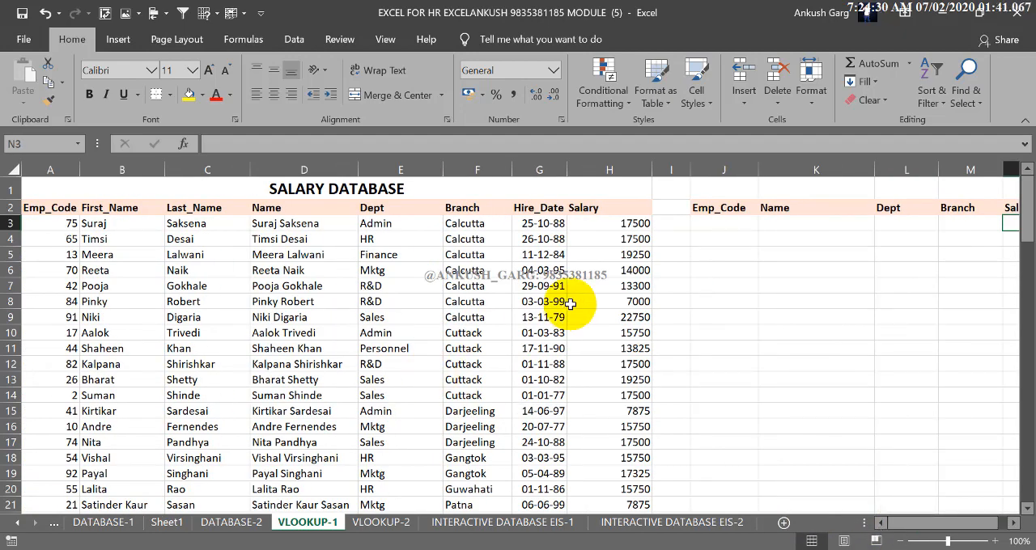
click(963, 96)
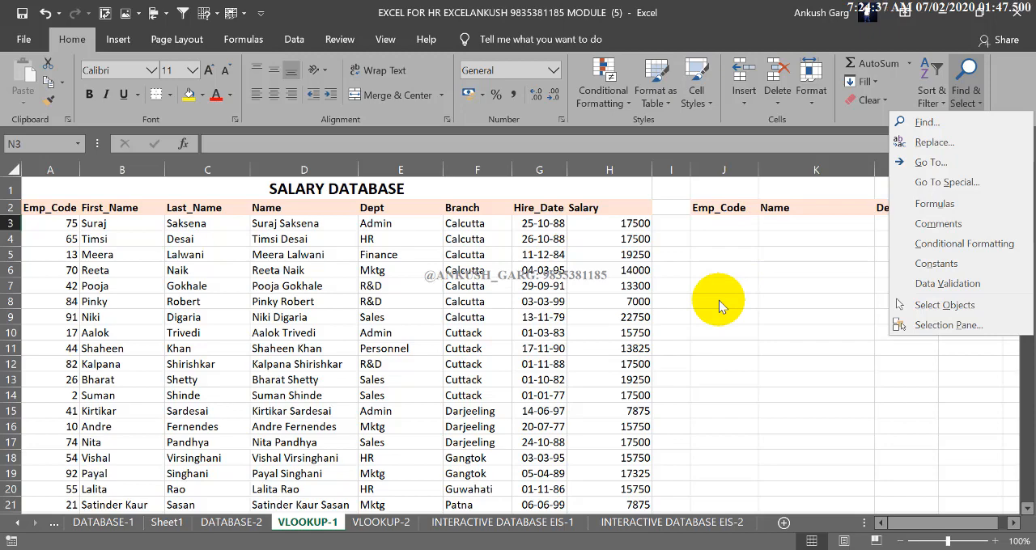
click(669, 317)
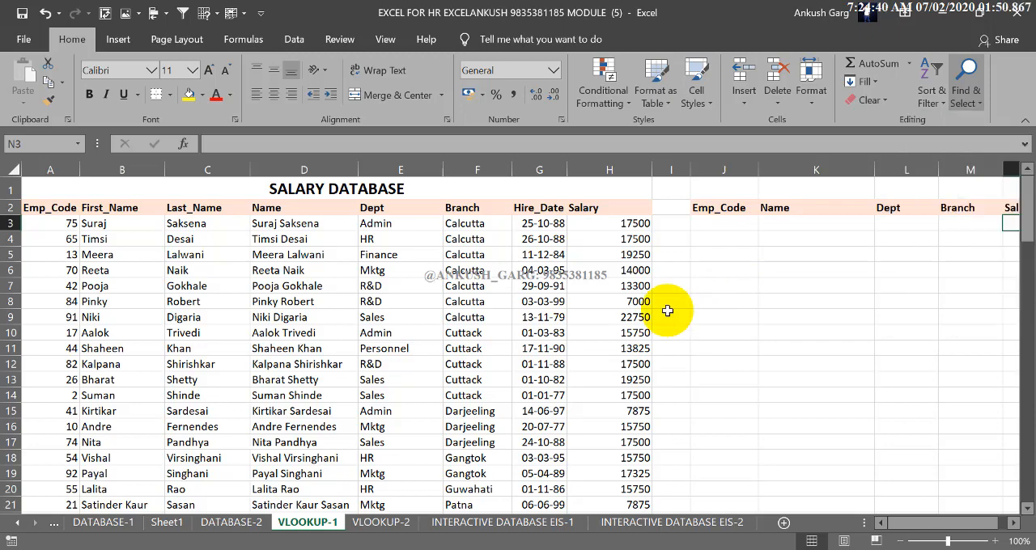
Compare the lookup table's headers with the salary database range that starts at A2, including the formula in the Name column
drag(948, 527, 1015, 522)
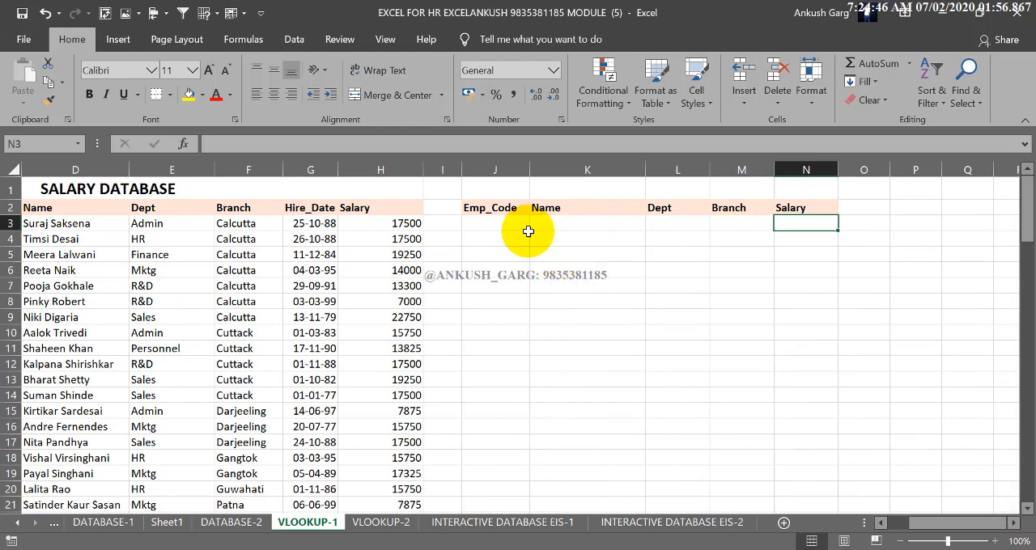
click(518, 223)
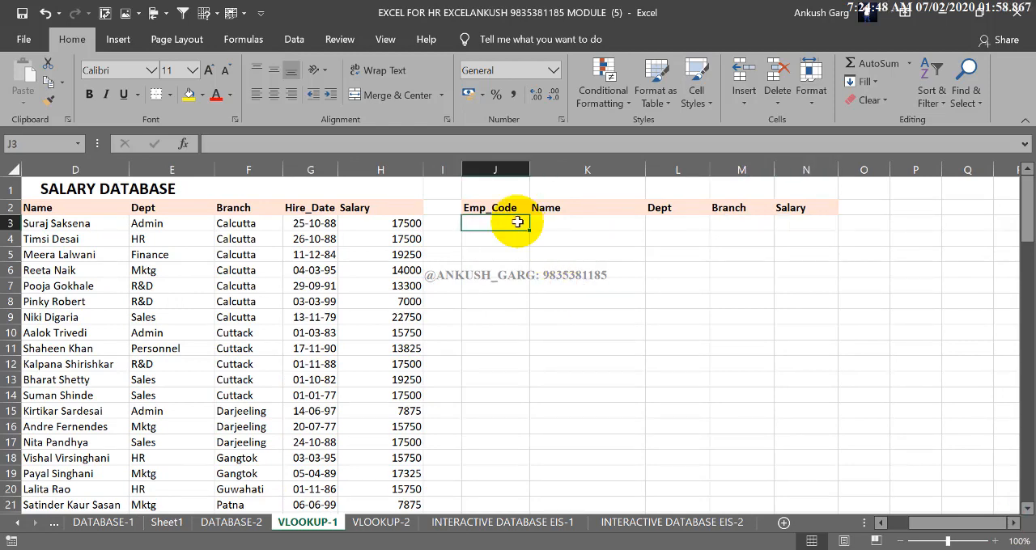
drag(584, 226, 766, 229)
drag(389, 224, 4, 421)
click(544, 380)
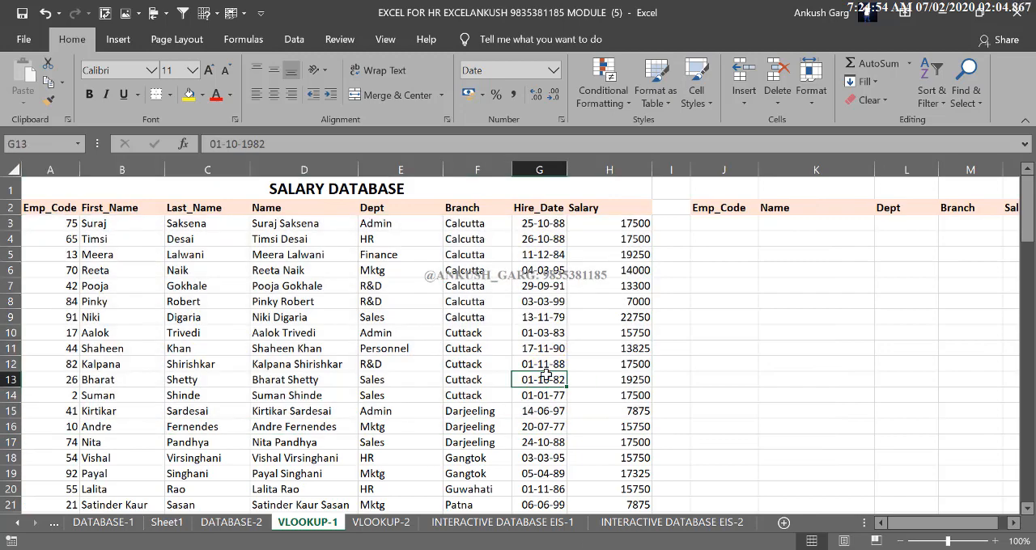
drag(58, 208, 603, 380)
click(538, 361)
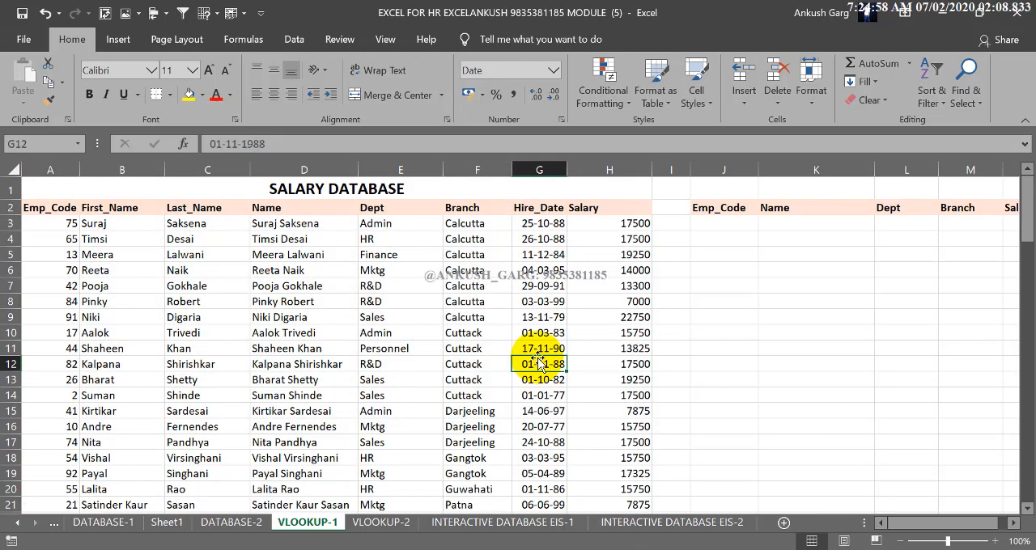
drag(51, 208, 603, 343)
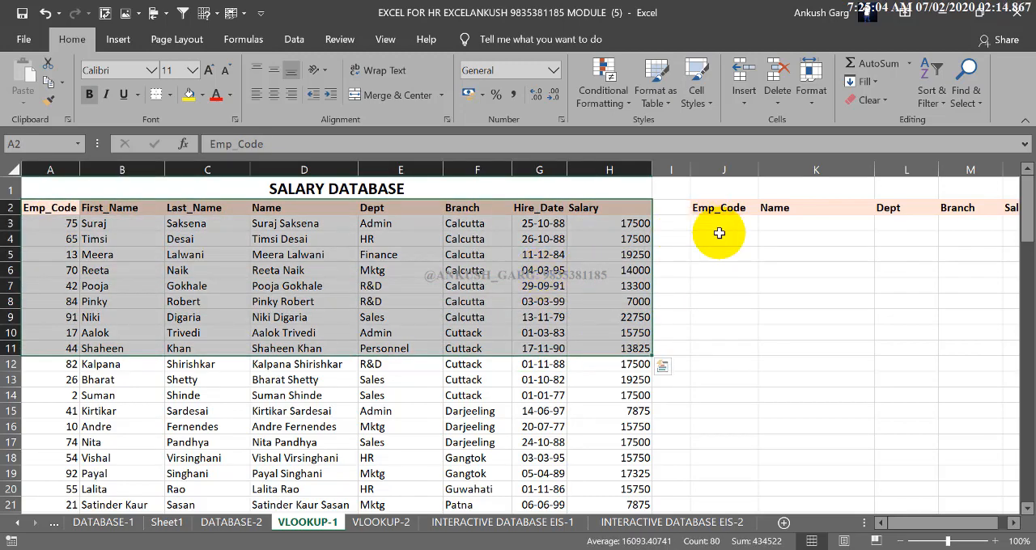
click(489, 316)
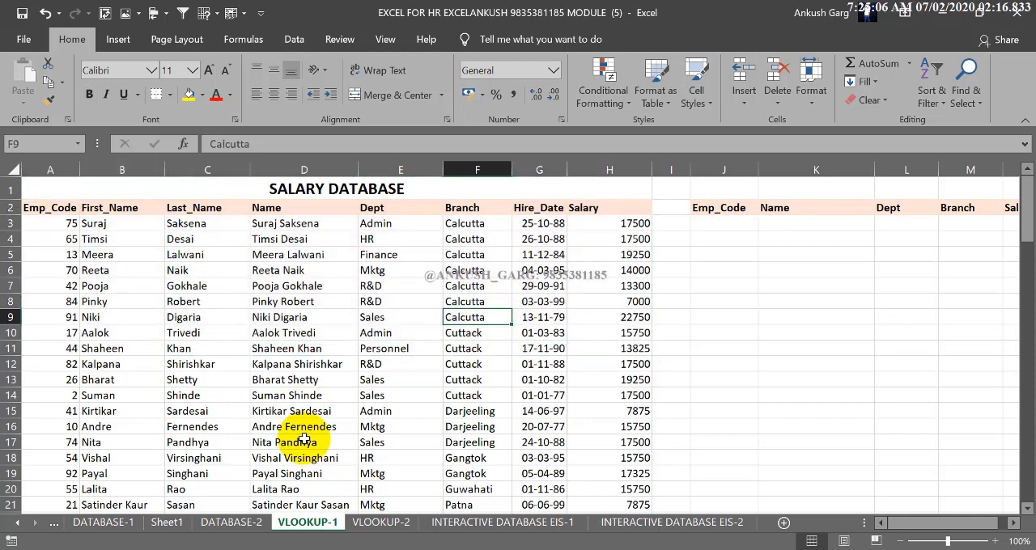
click(344, 395)
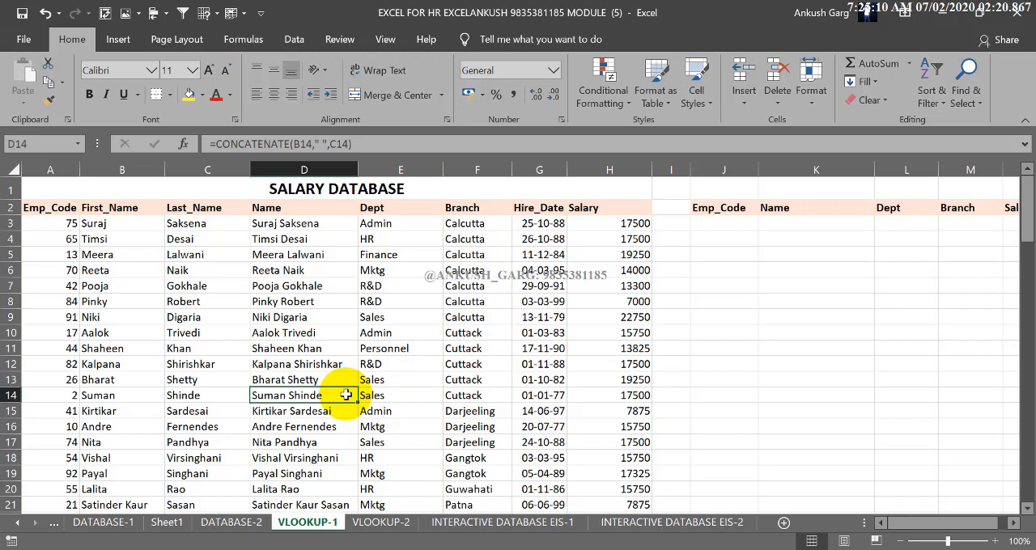
Enter 44 as the employee code in cell J3 of the lookup table
click(712, 224)
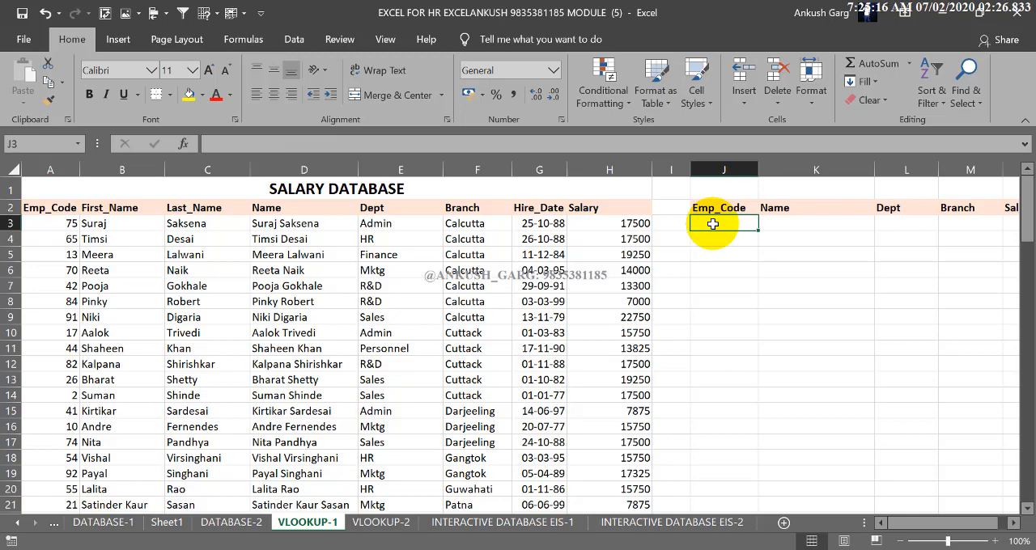
click(1012, 525)
click(1012, 525)
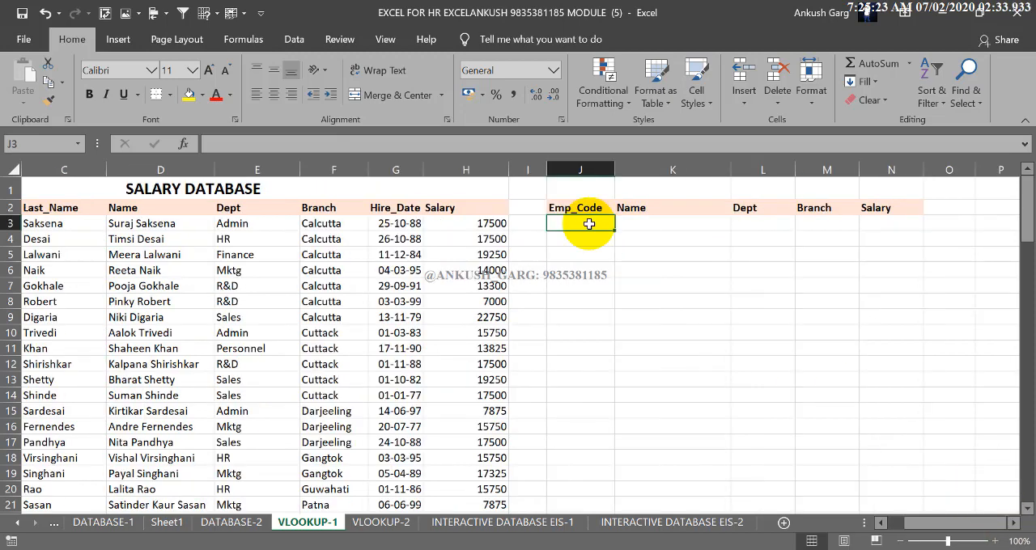
text(44)
click(638, 225)
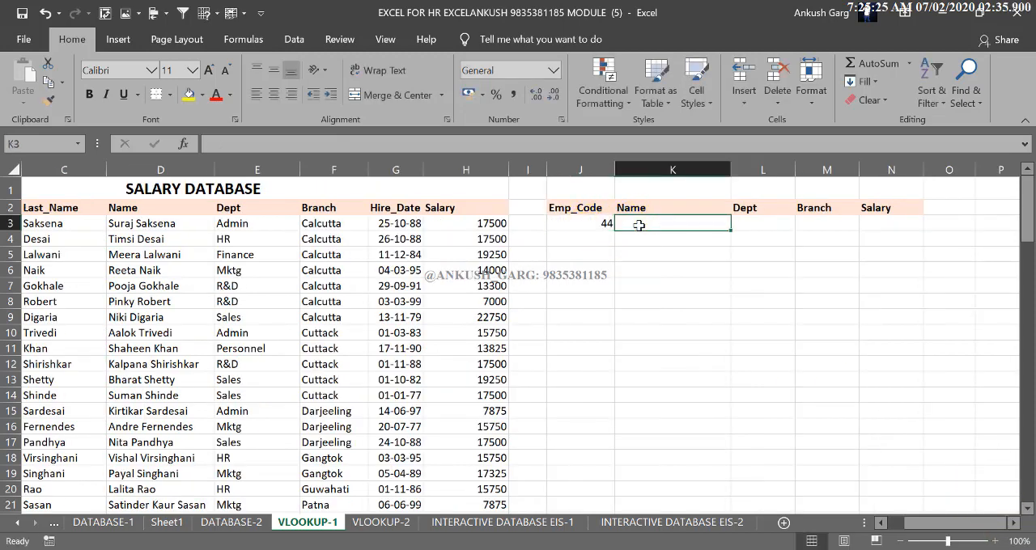
drag(749, 224, 901, 225)
click(751, 268)
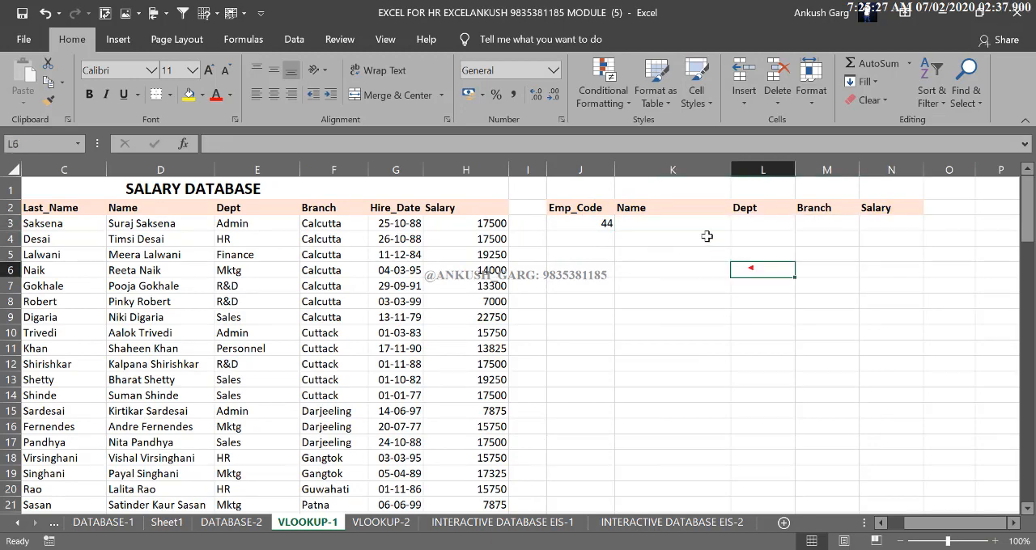
Start a VLOOKUP formula in the Name cell K3 with J3 as the lookup value
click(686, 223)
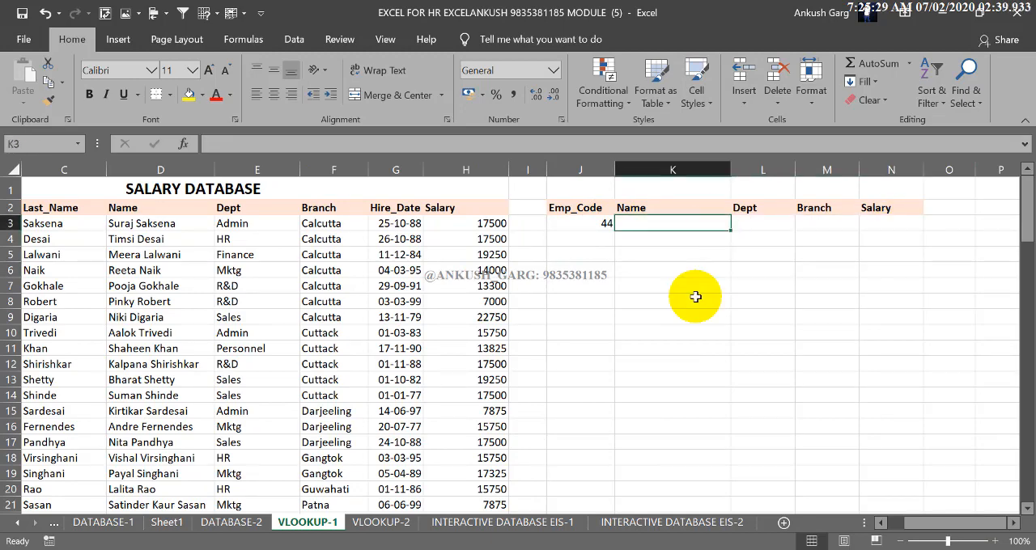
text(=VL)
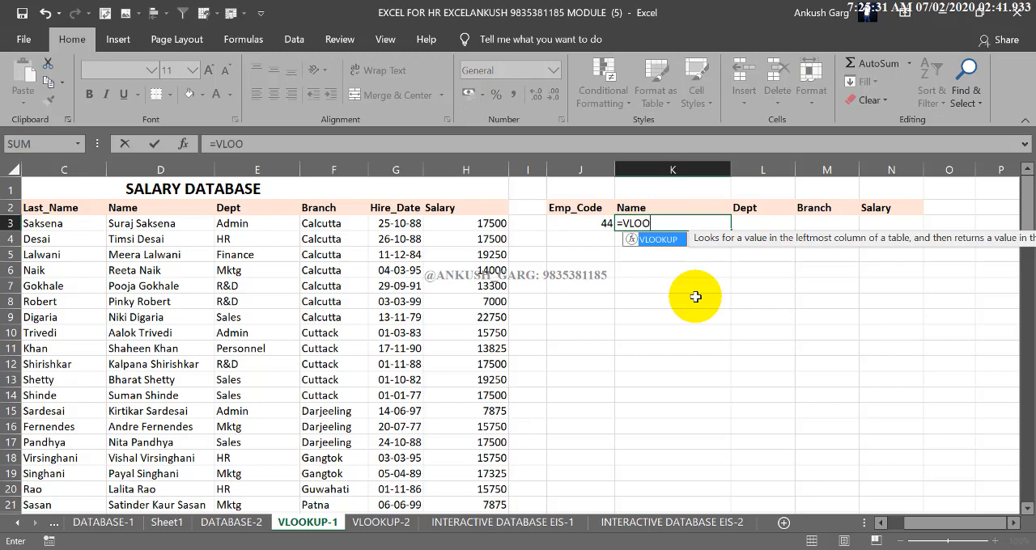
text(OO)
key(Tab)
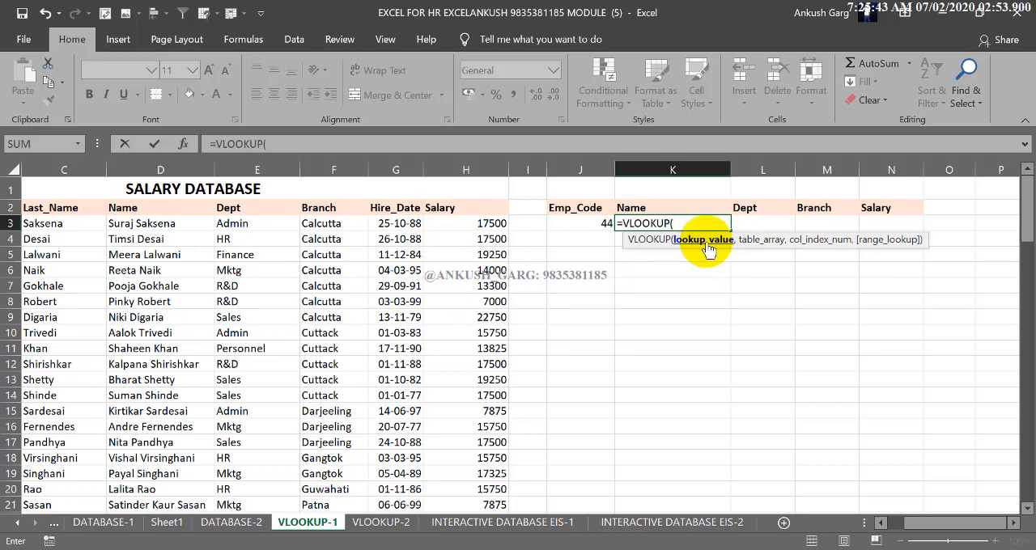
click(599, 226)
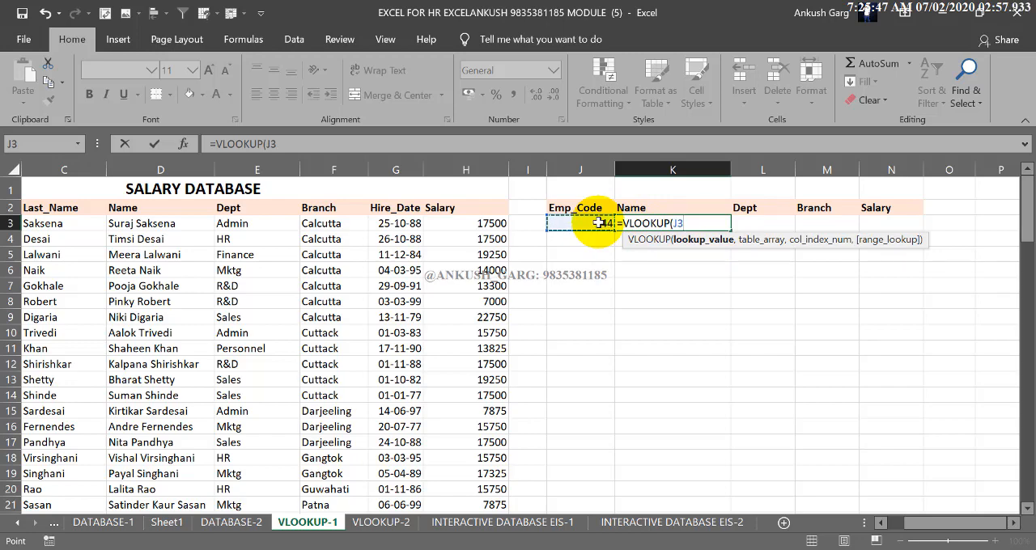
text(,)
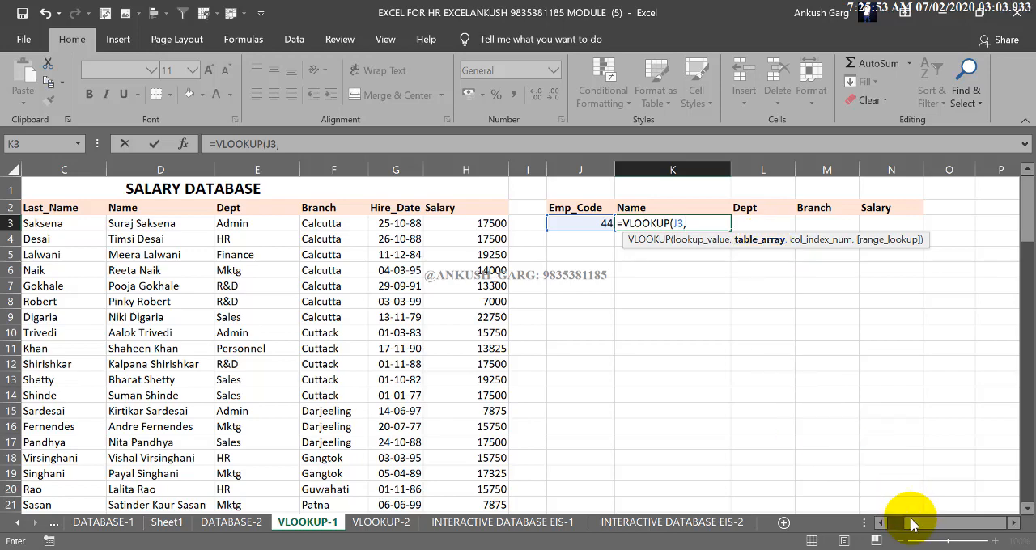
Set the VLOOKUP table array to the whole salary database, A2:H102
drag(909, 523, 881, 528)
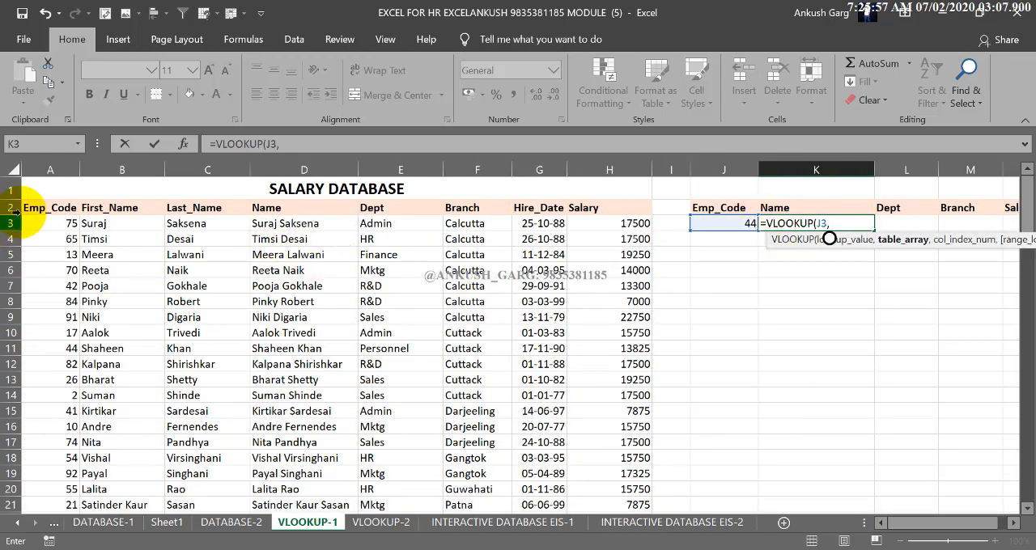
drag(53, 208, 599, 452)
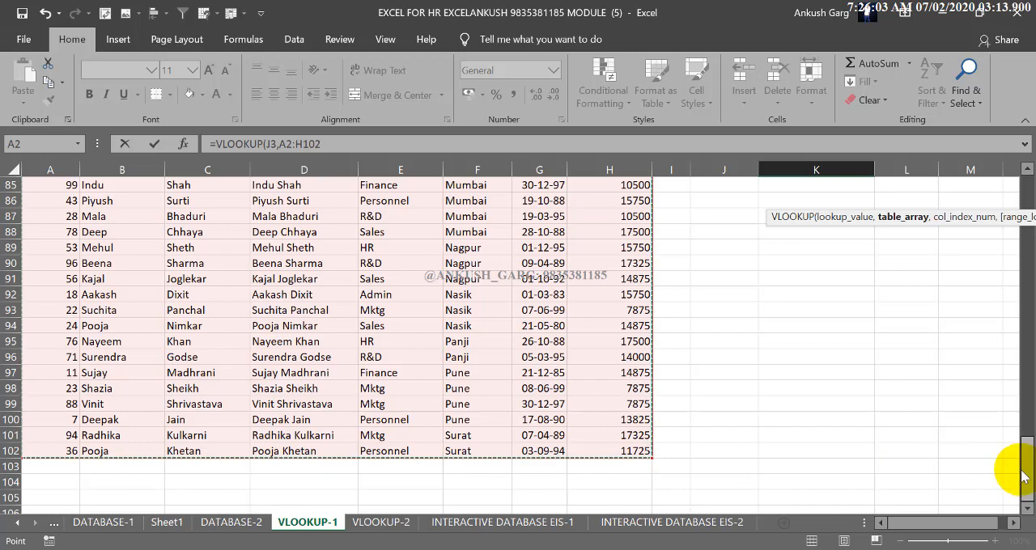
drag(1028, 471, 1028, 183)
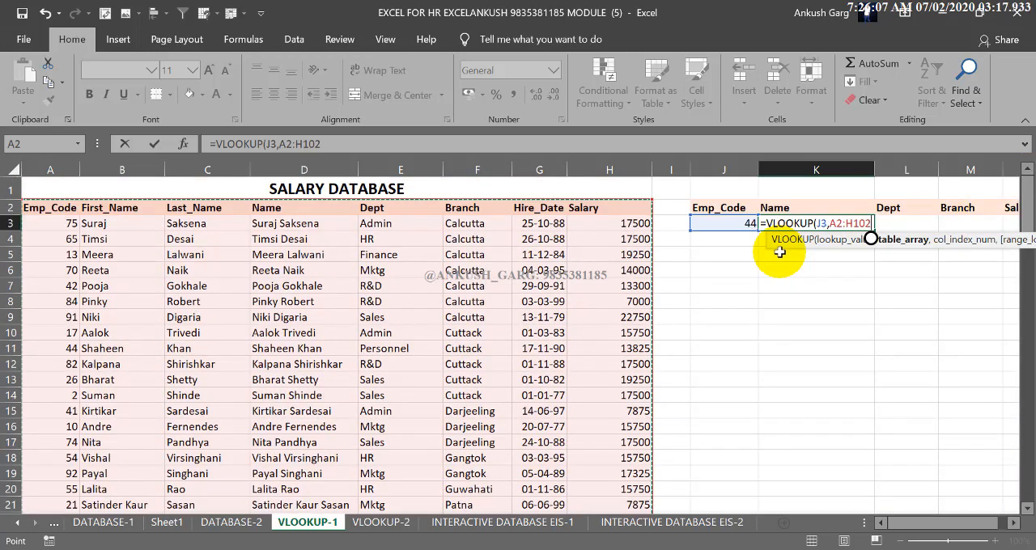
Make the table array absolute as $A$2:$H$102 and set the column index number to 4 in the Name formula
key(F4)
text(,4)
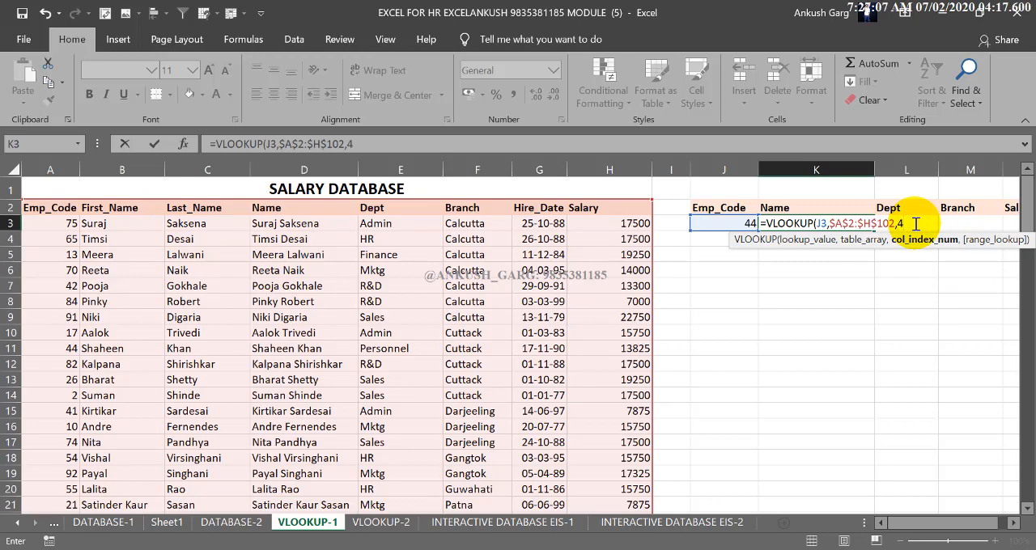
text(,)
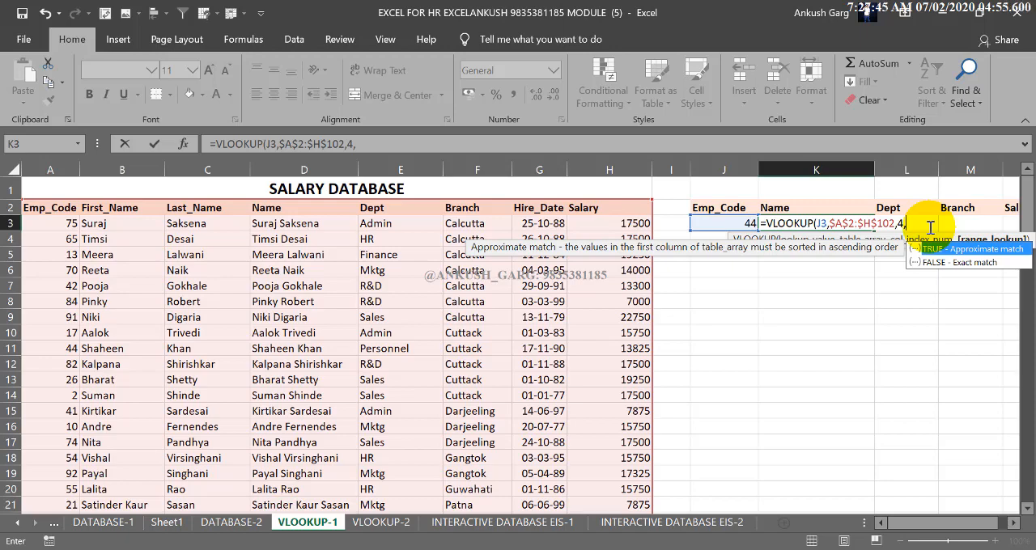
click(956, 264)
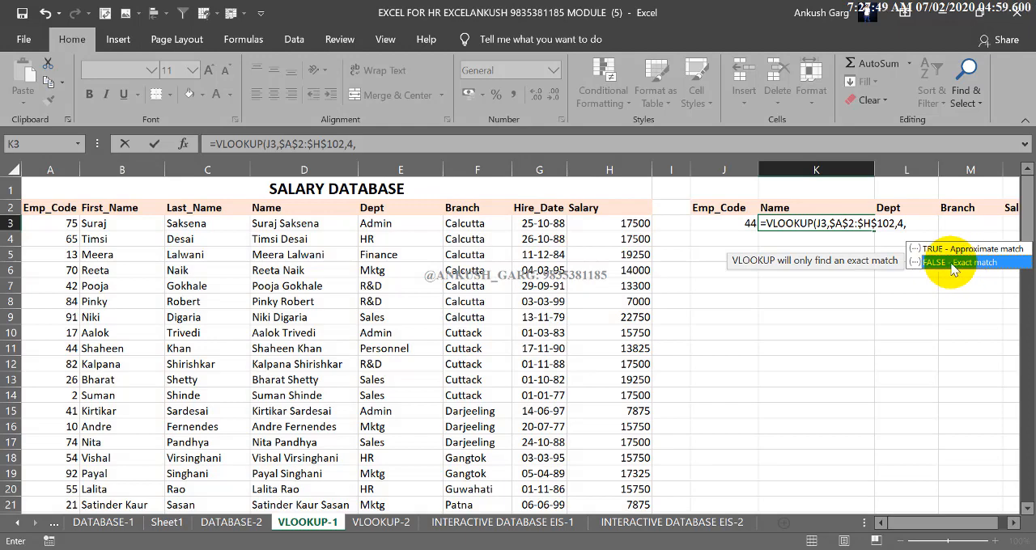
double_click(951, 263)
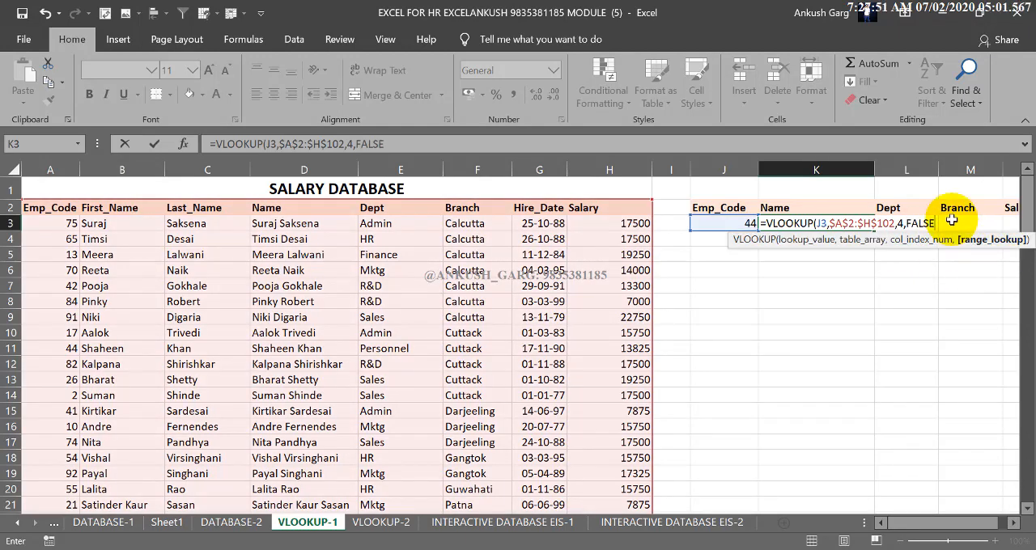
key(BackSpace)
key(BackSpace)
key(BackSpace)
key(BackSpace)
key(BackSpace)
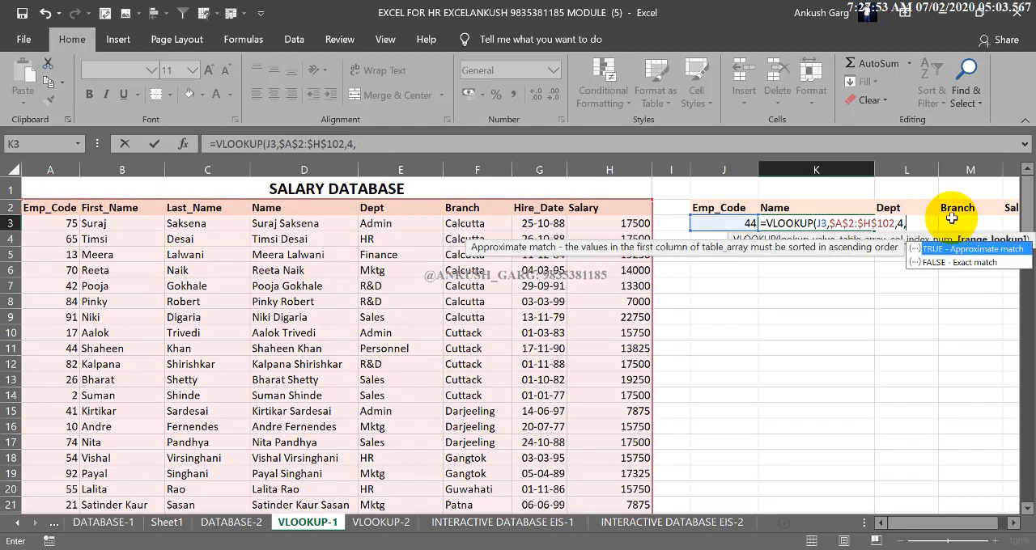
Set the range lookup argument to 0 for an exact match and complete the Name formula in K3
text(0))
key(Return)
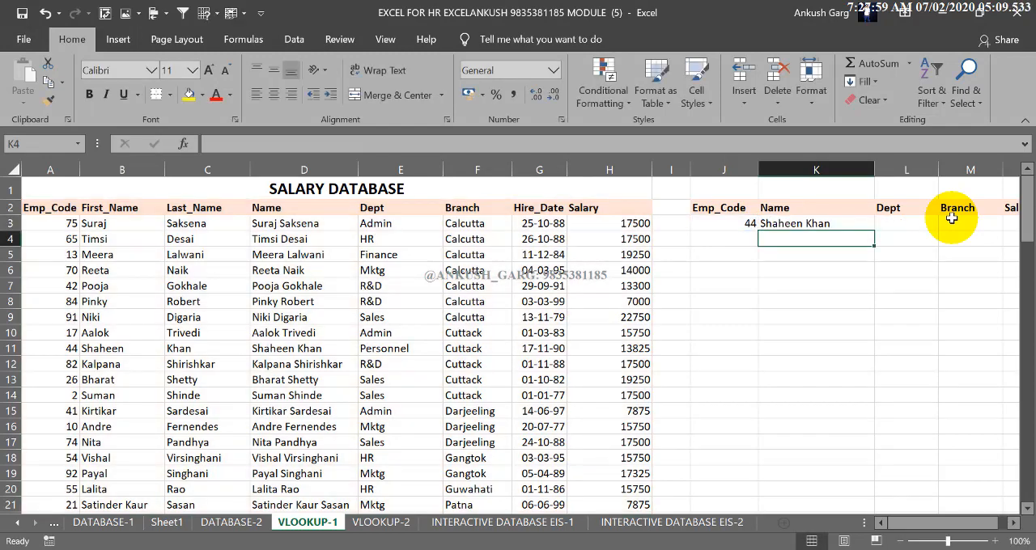
Compare the name returned in K3 with the database row for employee code 44
click(848, 226)
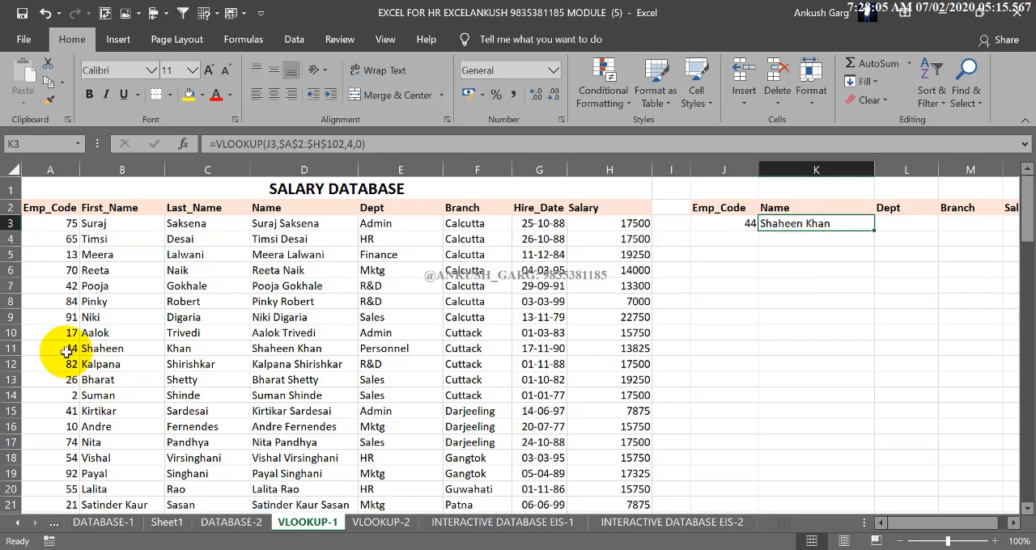
drag(304, 348, 42, 337)
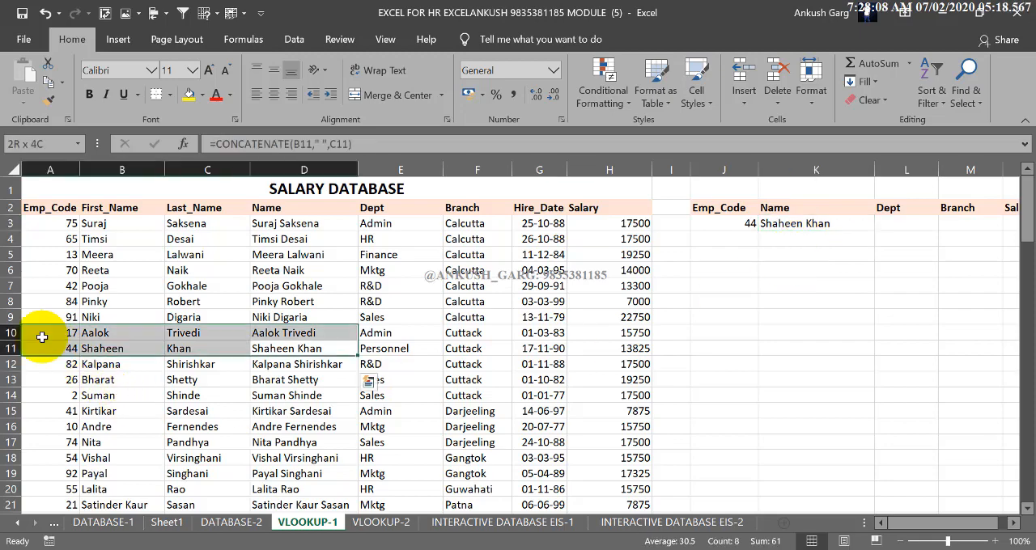
click(846, 225)
Set the employee code in J3 to 17 and go to the Name formula in K3
click(738, 224)
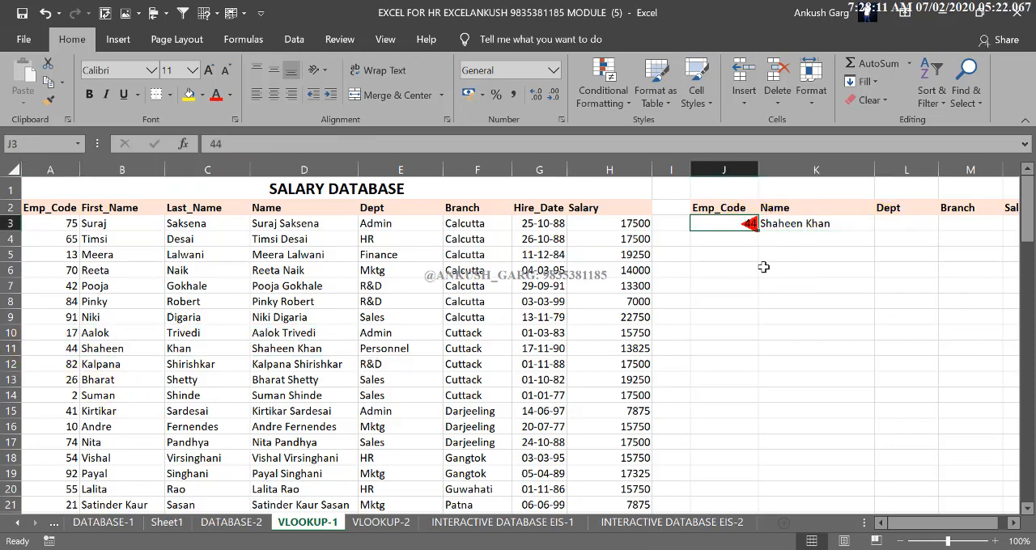
text(17)
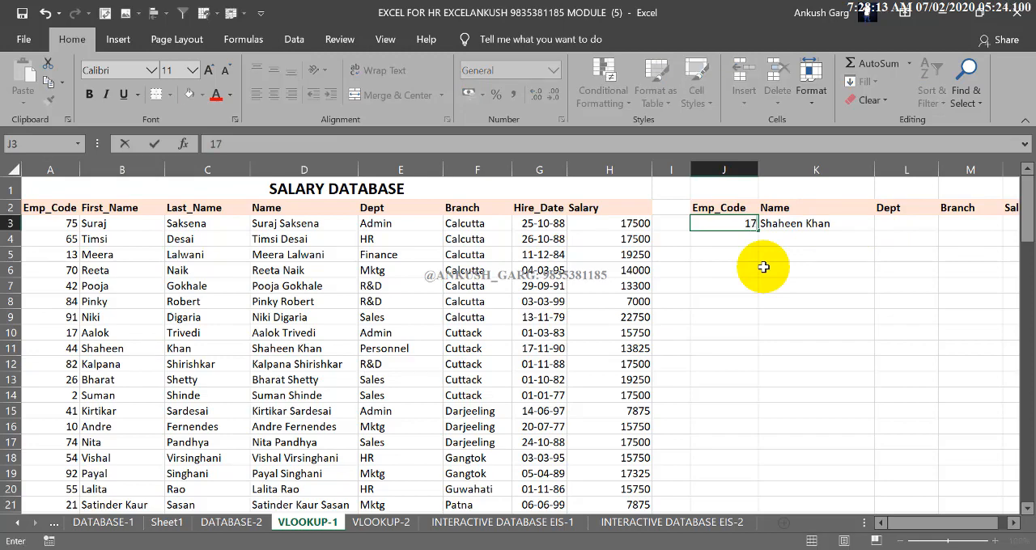
key(Return)
key(Up)
key(Right)
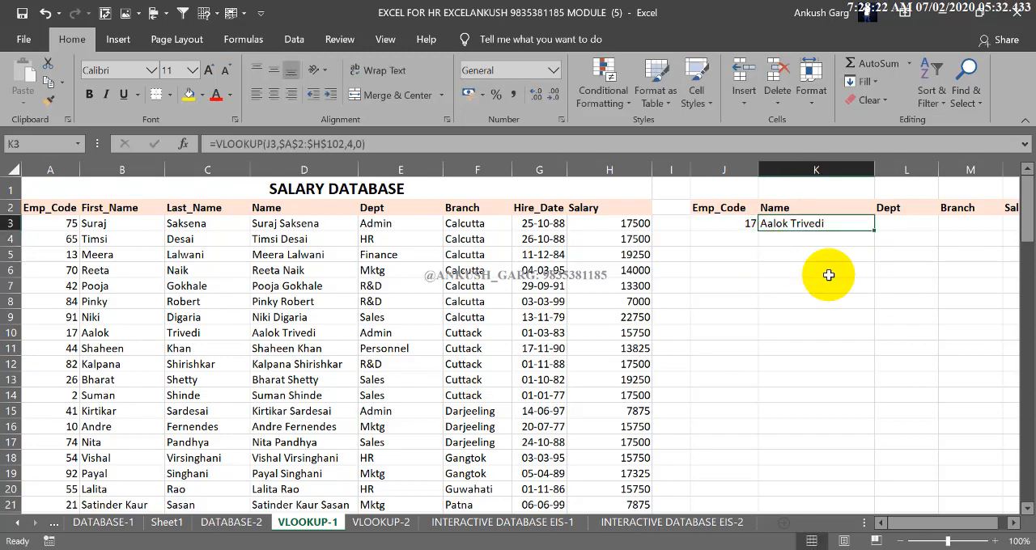
Review the empty Dept, Branch and Salary cells of the lookup table and the employee code cell J3
click(884, 223)
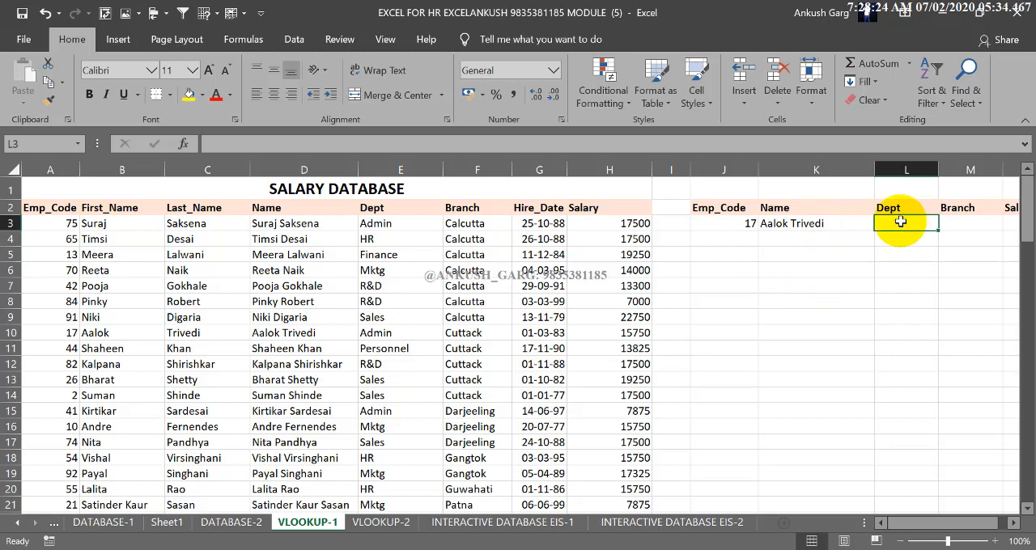
click(952, 221)
click(1011, 522)
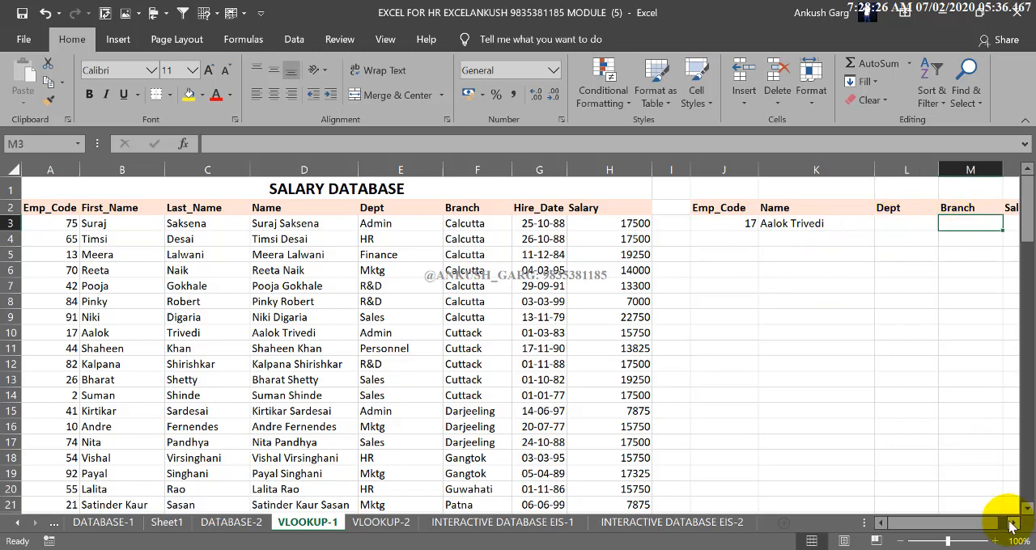
click(979, 225)
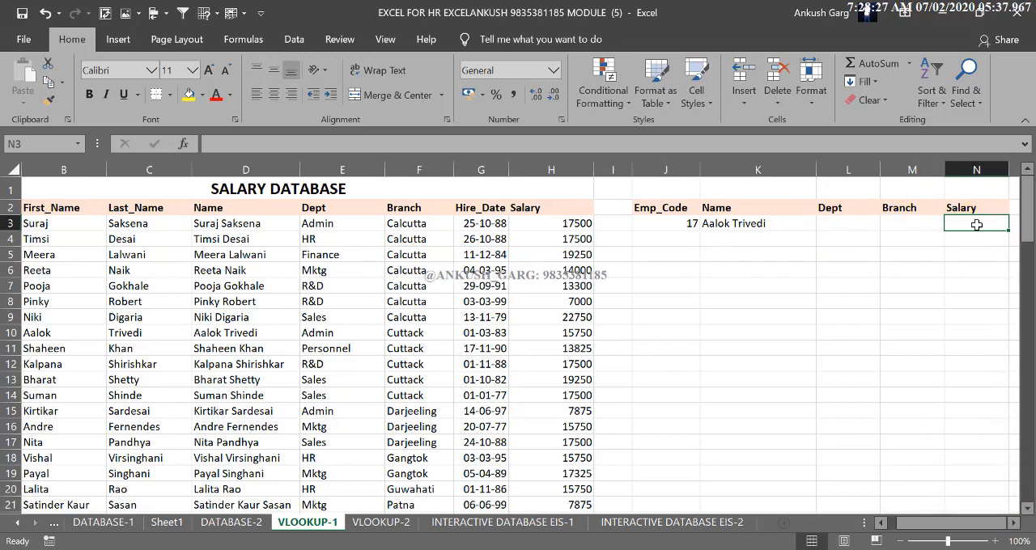
click(686, 223)
click(686, 223)
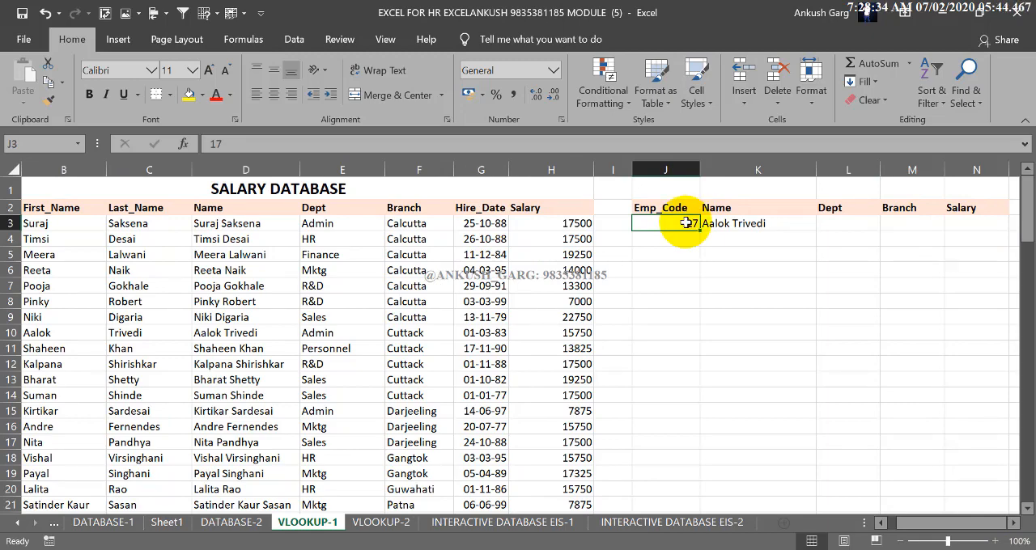
Copy the VLOOKUP formula text from the Name cell K3 into the Dept cell L3, keeping J3 as the lookup value
double_click(751, 223)
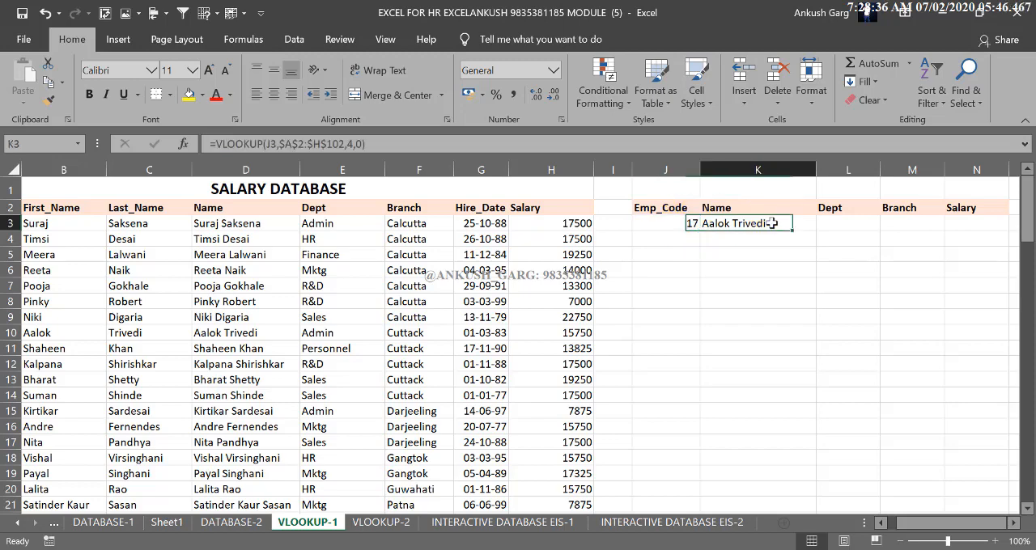
drag(858, 222, 726, 274)
key(ctrl+c)
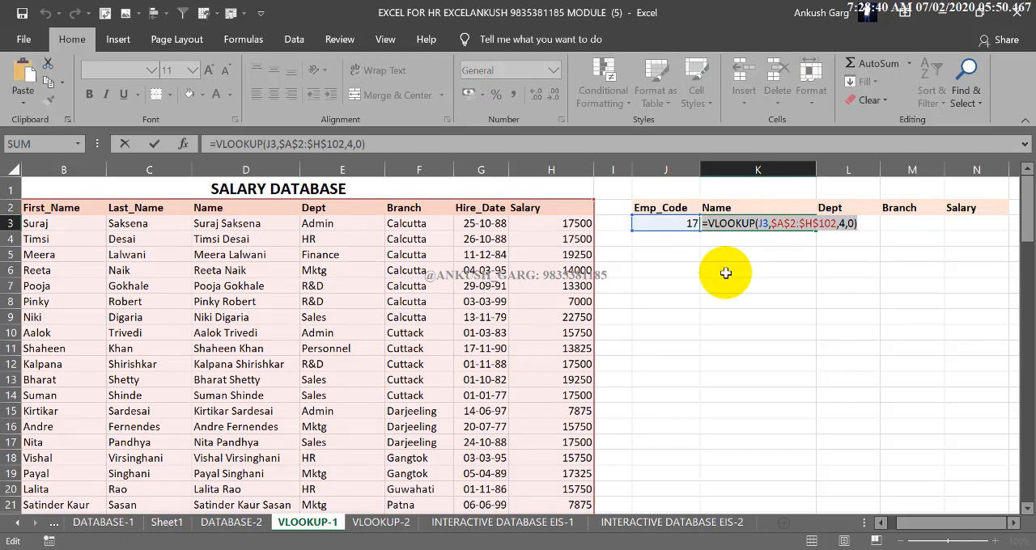
key(Return)
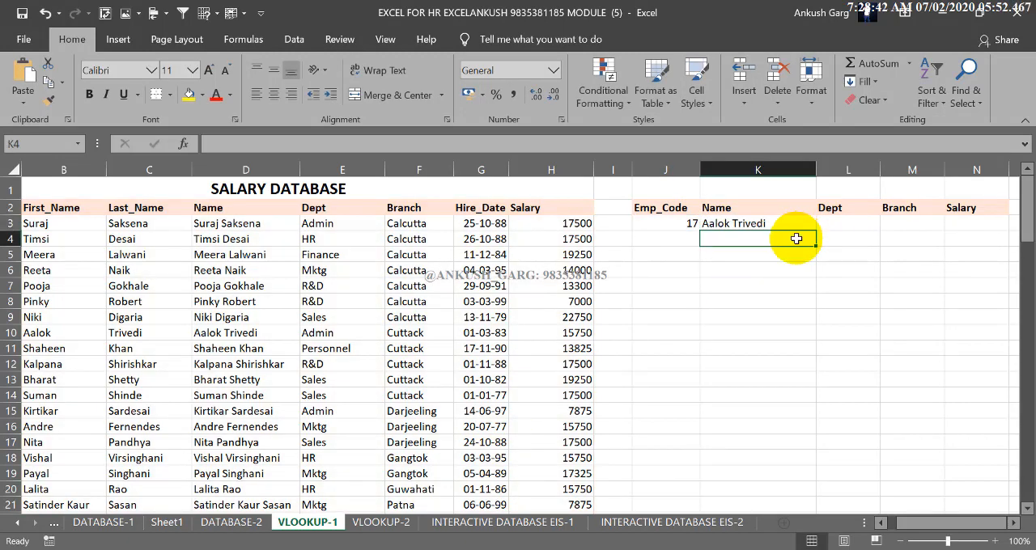
click(841, 225)
key(F2)
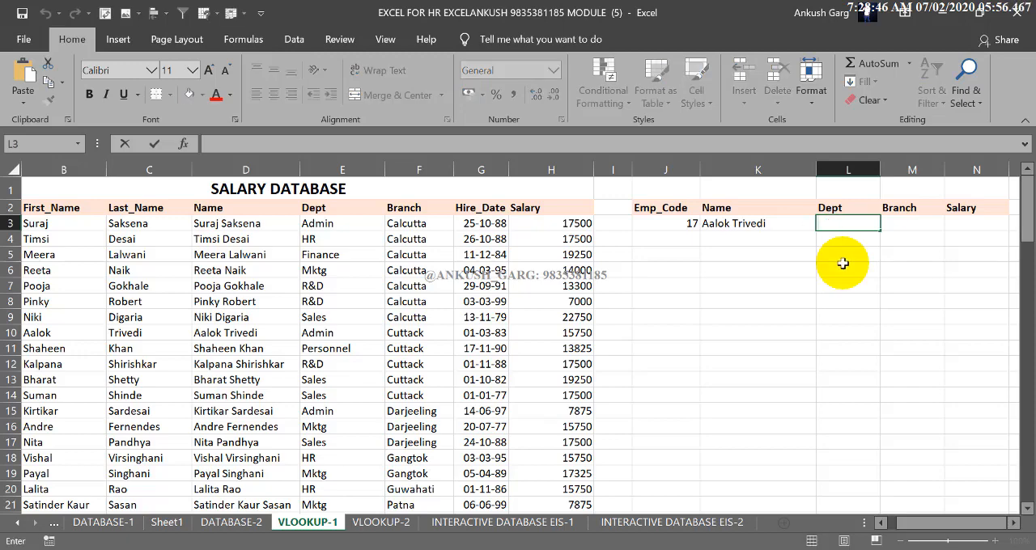
key(ctrl+v)
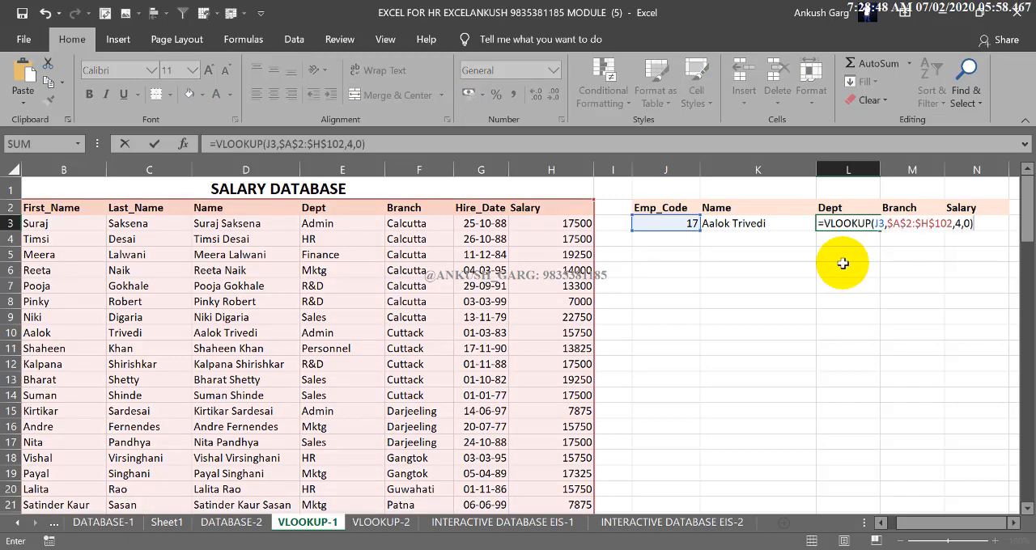
Set the column index number of the Dept formula in L3 to 5 and complete the formula
click(959, 230)
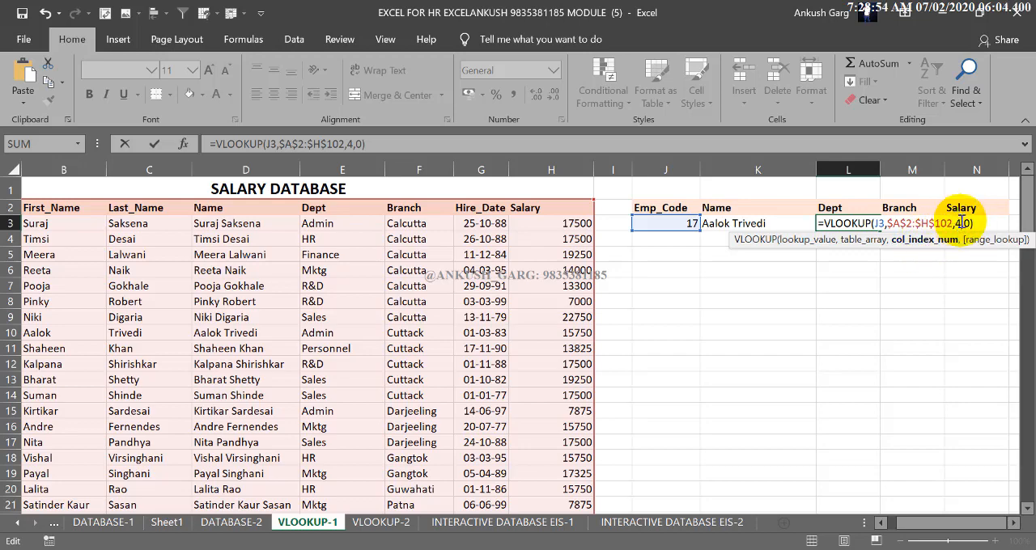
key(BackSpace)
text(5)
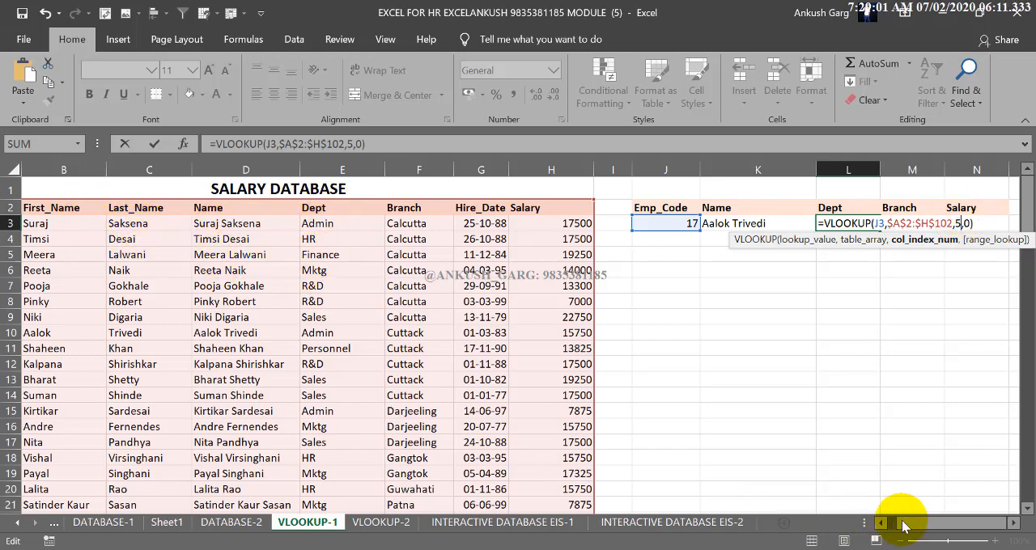
drag(906, 526, 886, 521)
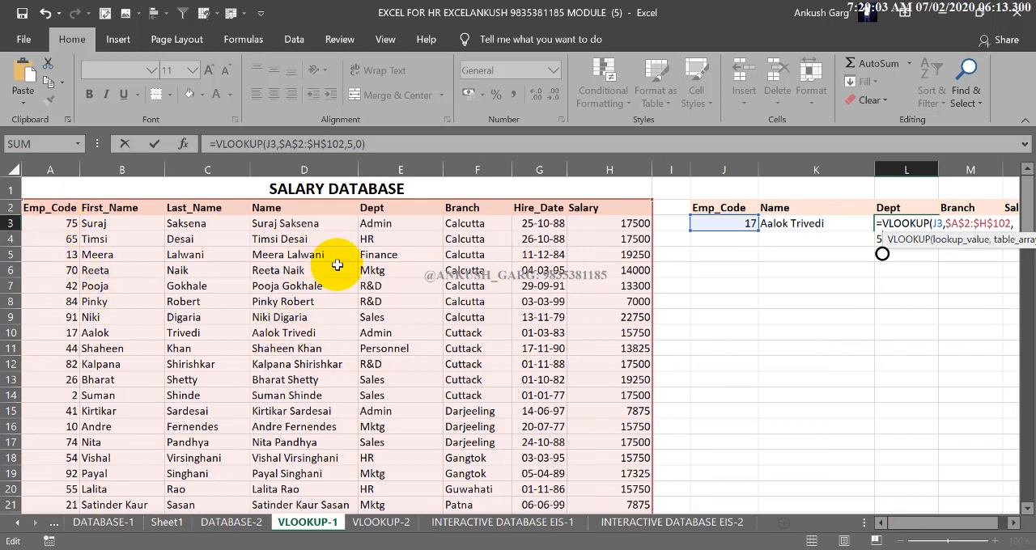
drag(909, 531, 934, 523)
click(972, 224)
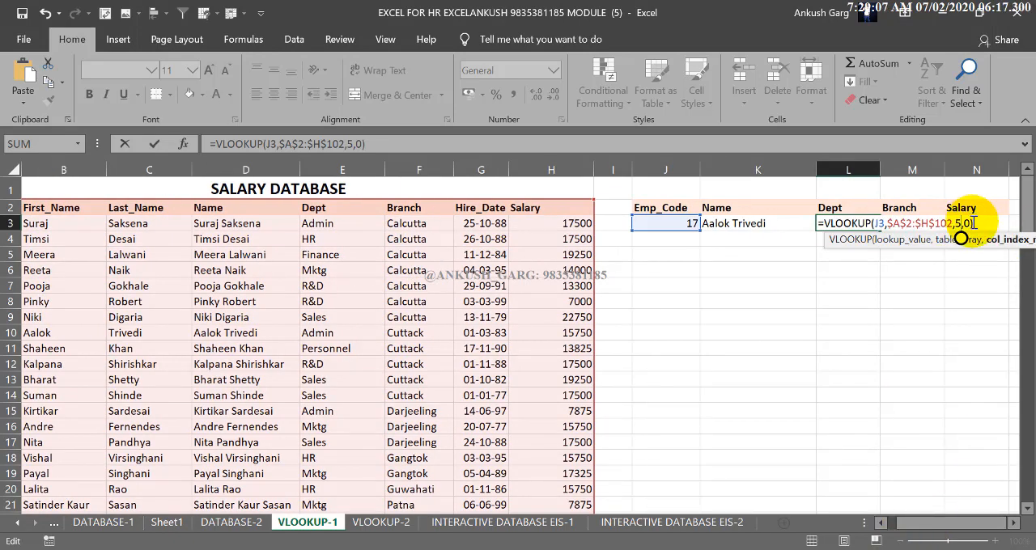
key(Return)
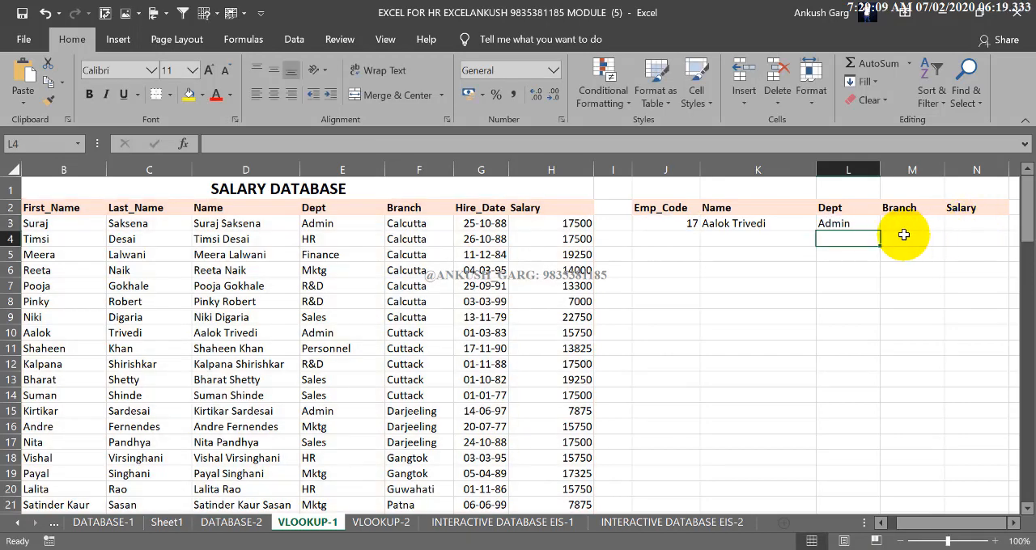
Insert the copied VLOOKUP formula in the Branch cell M3 with column index number 6
click(877, 224)
click(901, 223)
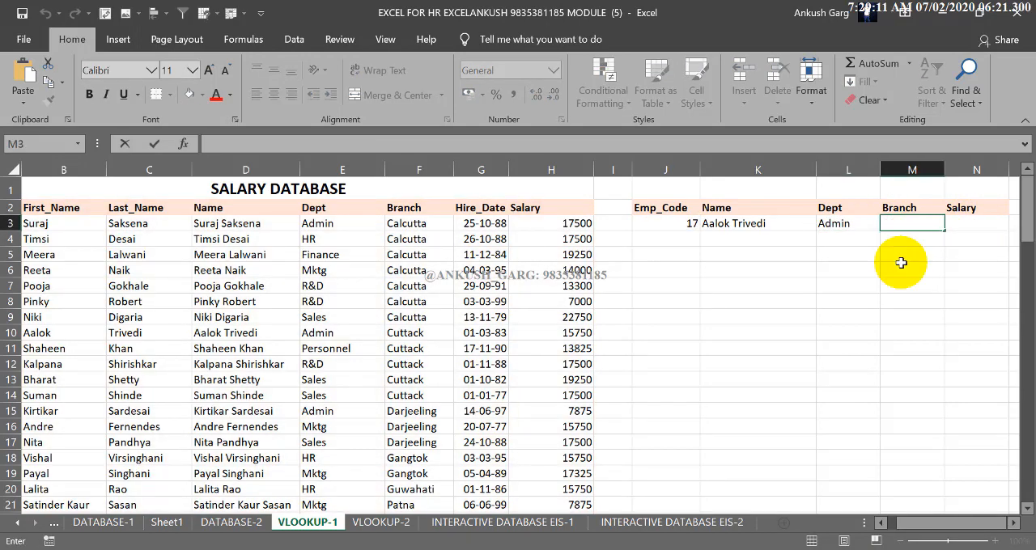
key(ctrl+v)
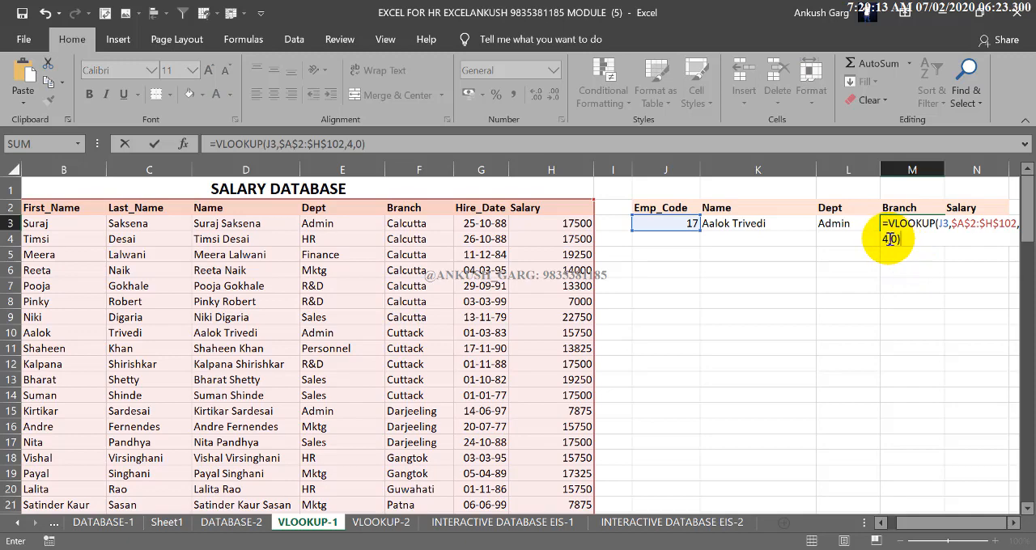
click(888, 239)
key(BackSpace)
text(6)
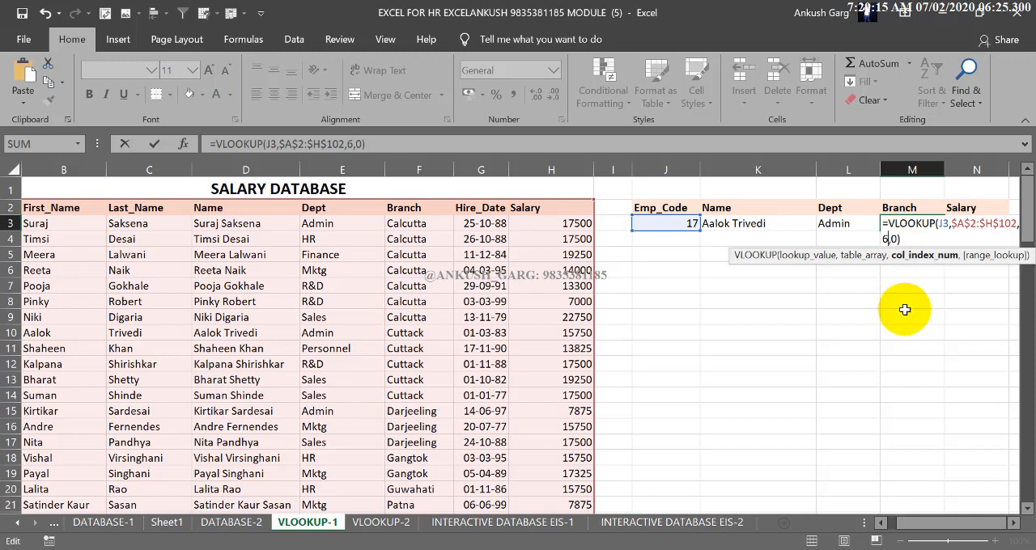
key(Return)
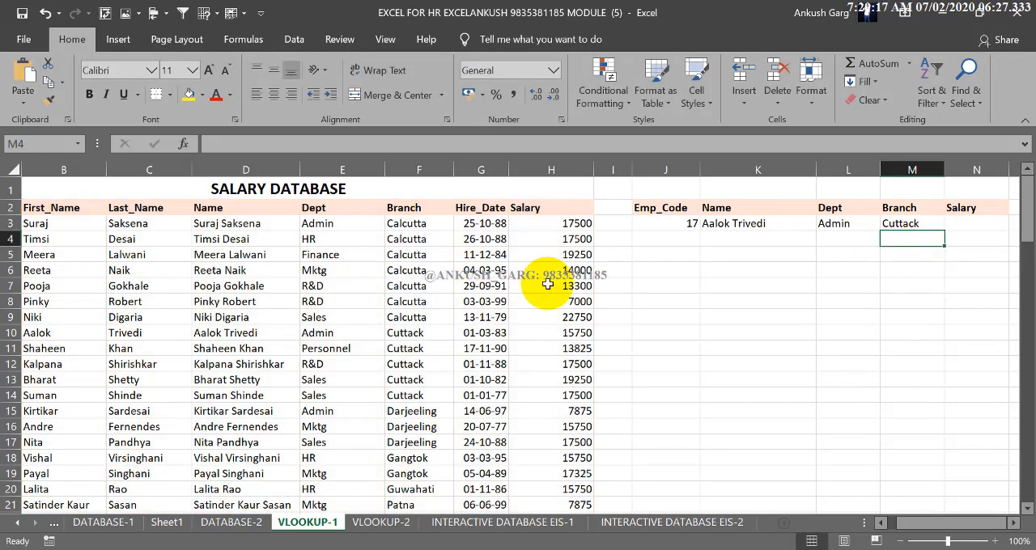
Insert the copied VLOOKUP formula in the Salary cell N3 with column index number 8
click(966, 226)
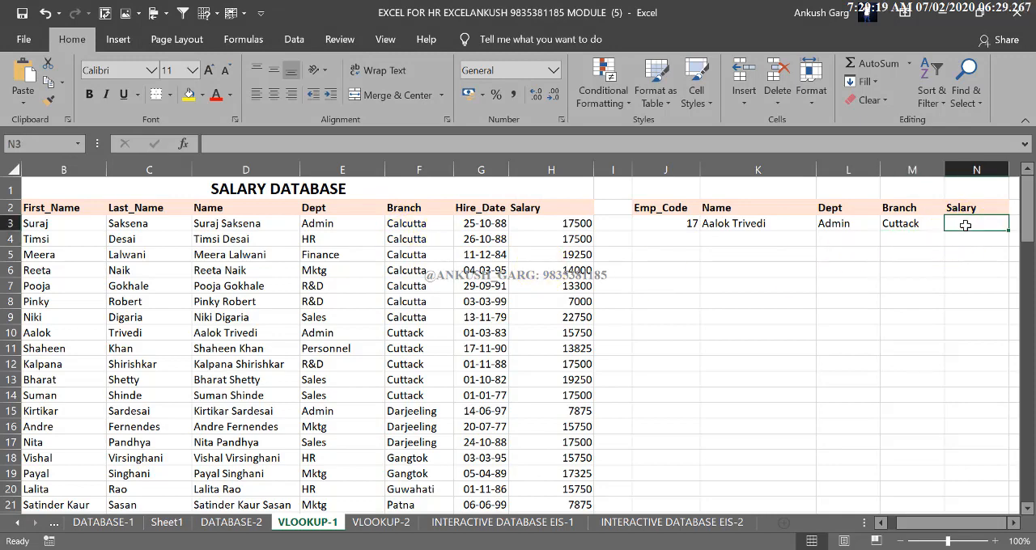
double_click(966, 226)
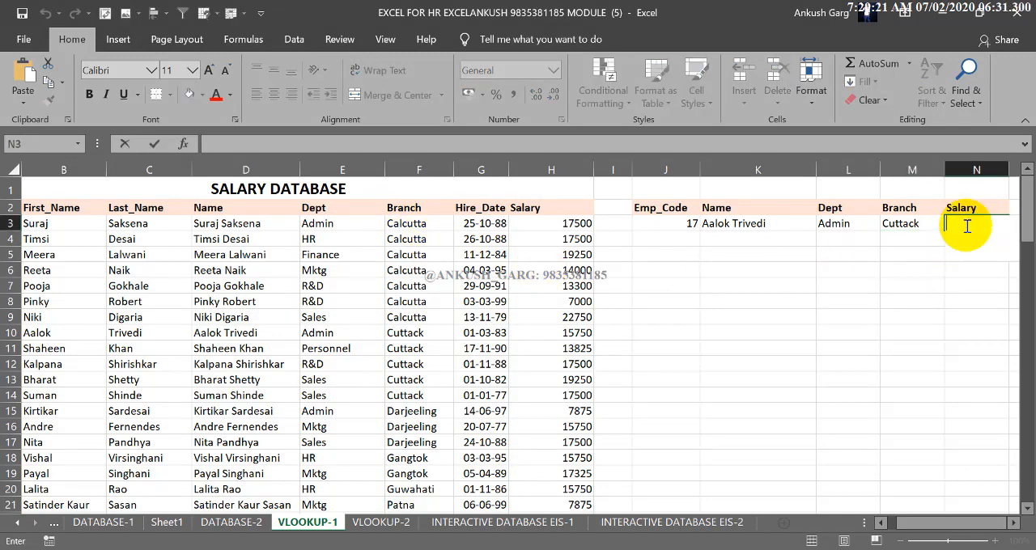
text(=VLOOKUP(J3,$A$2:$H$102,4,0))
click(957, 253)
key(BackSpace)
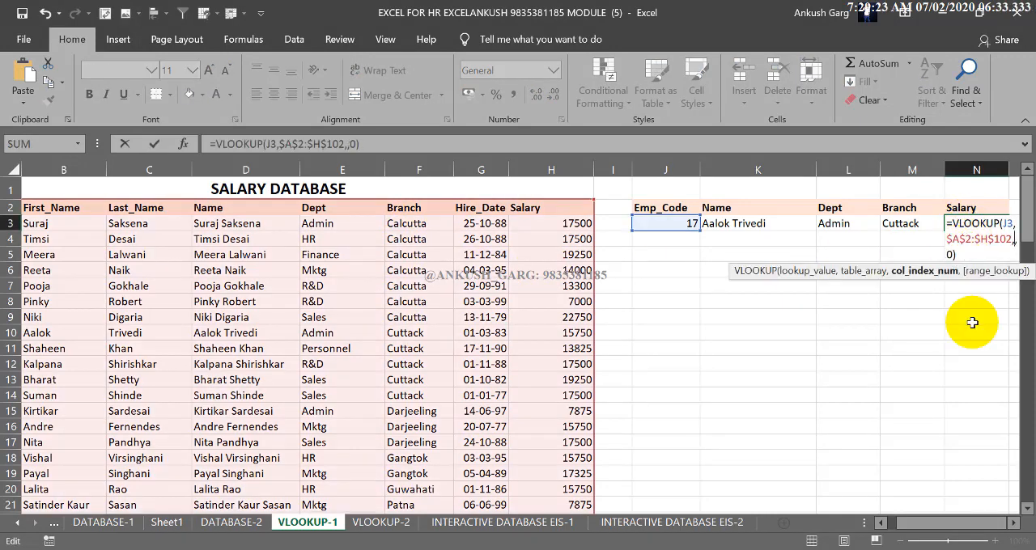
text(8)
key(Return)
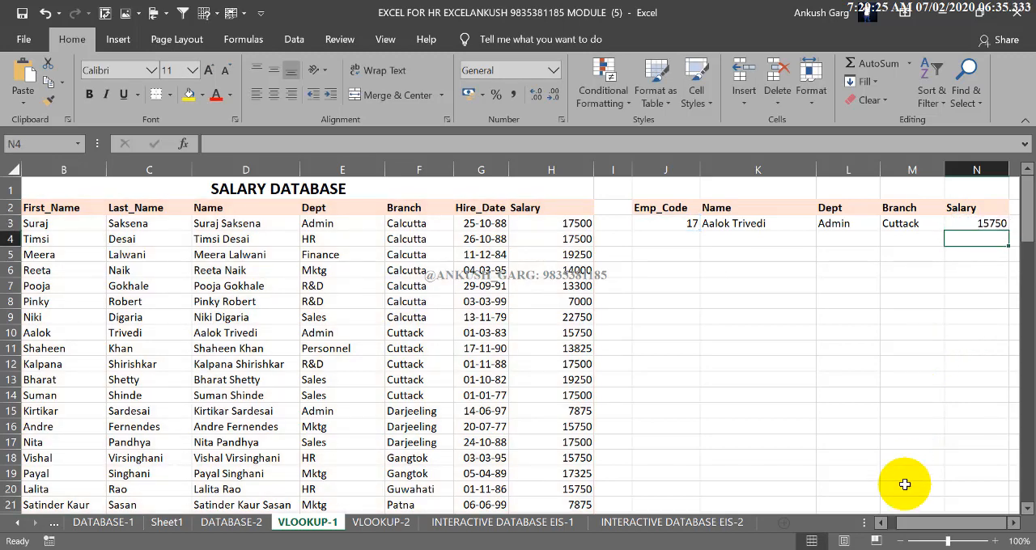
Test the lookup formulas by entering employee code 67 in J3
drag(932, 527, 912, 529)
click(900, 541)
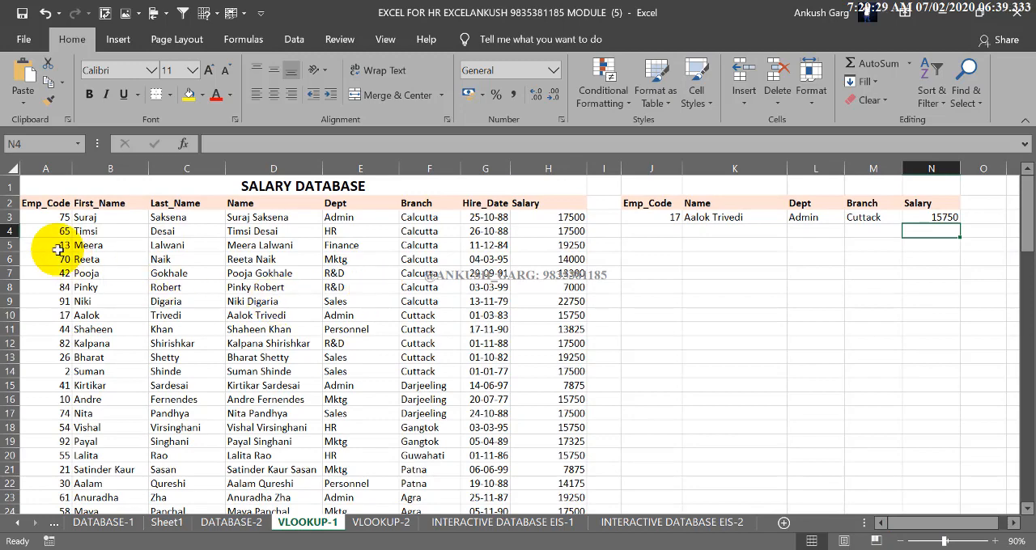
click(666, 217)
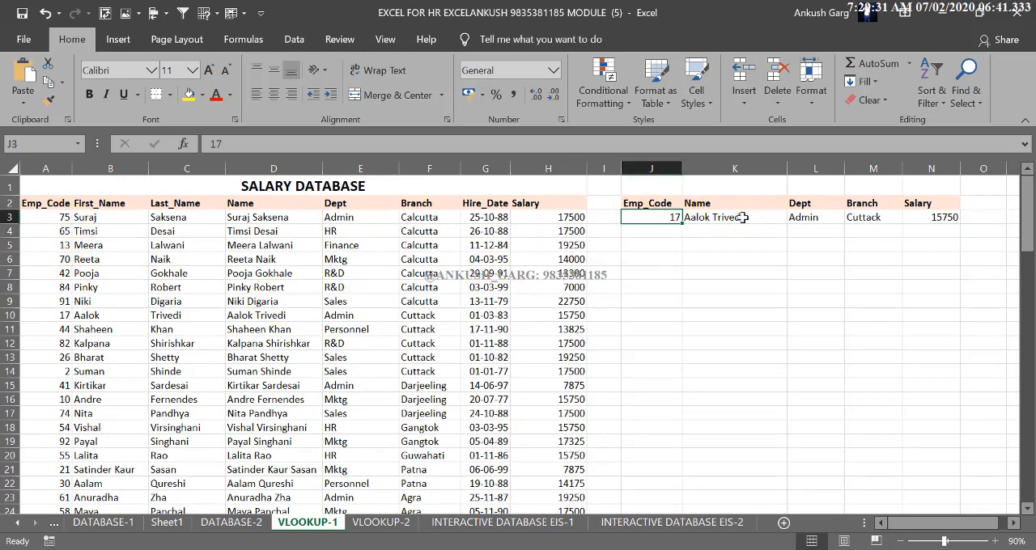
drag(743, 217, 875, 217)
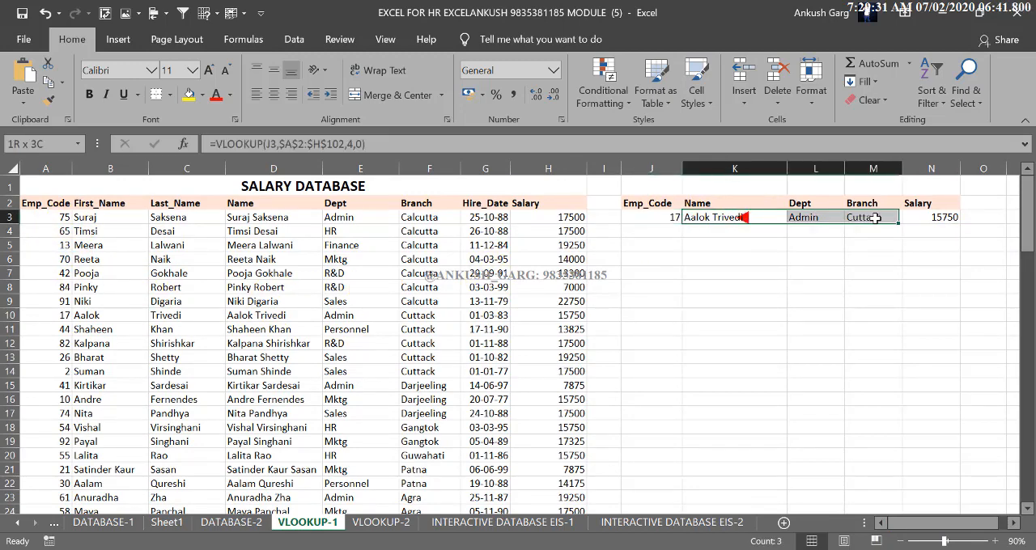
click(662, 215)
text(67)
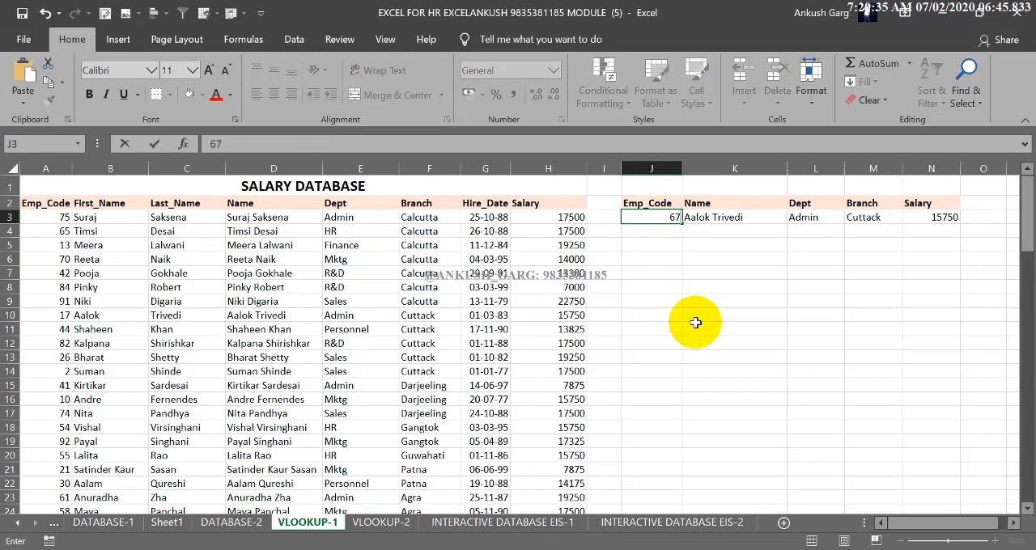
key(Return)
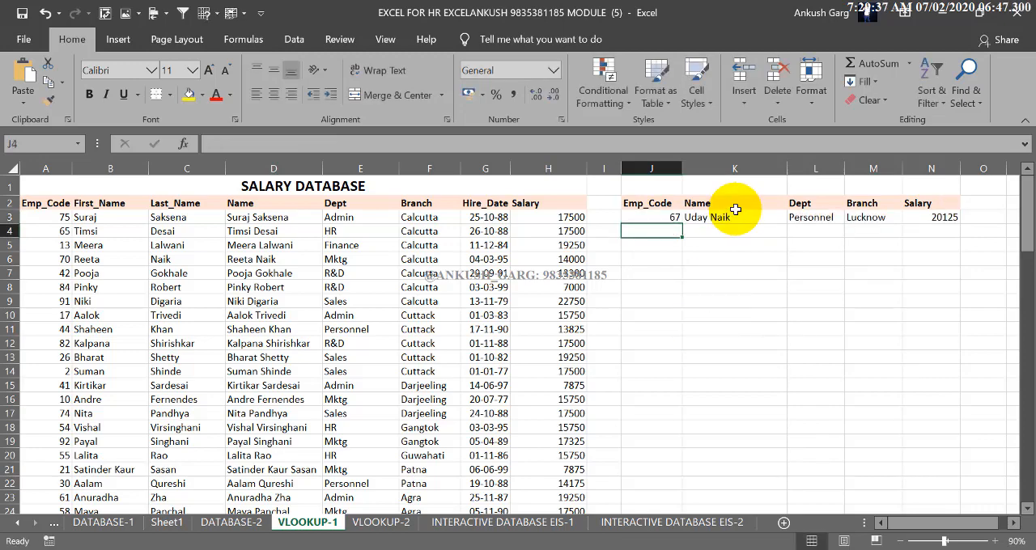
Test the lookup formulas with employee code 13 in J3
drag(729, 217, 947, 216)
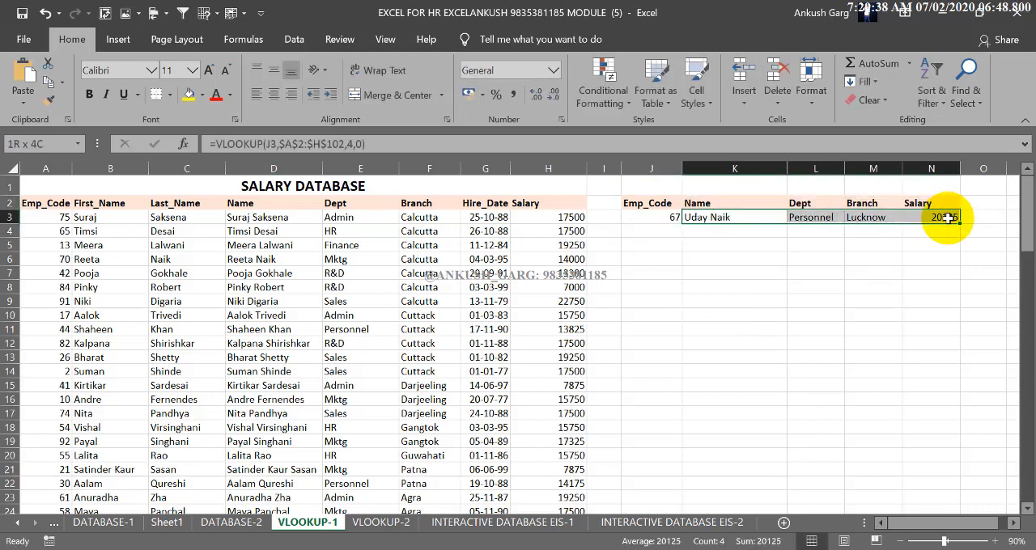
click(660, 217)
text(13)
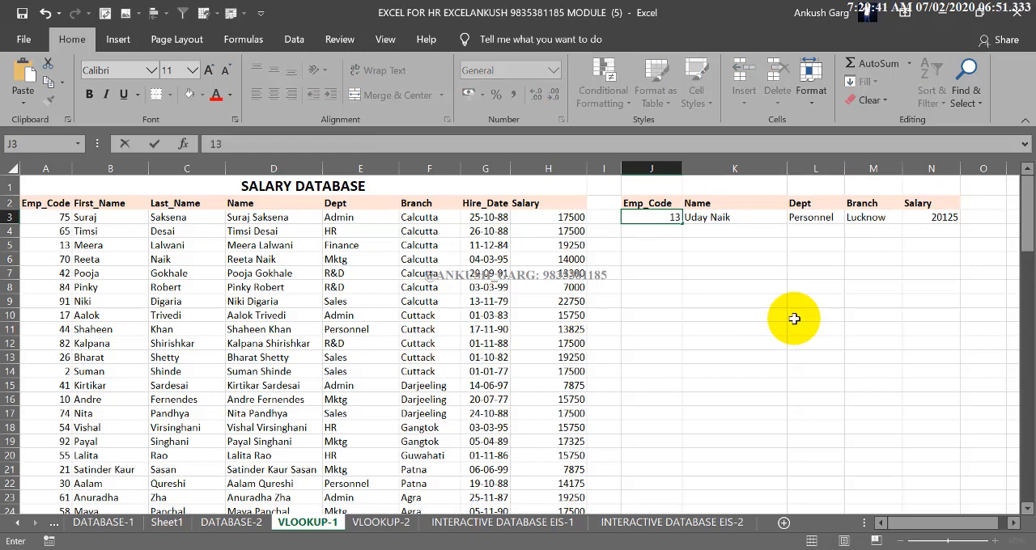
key(Return)
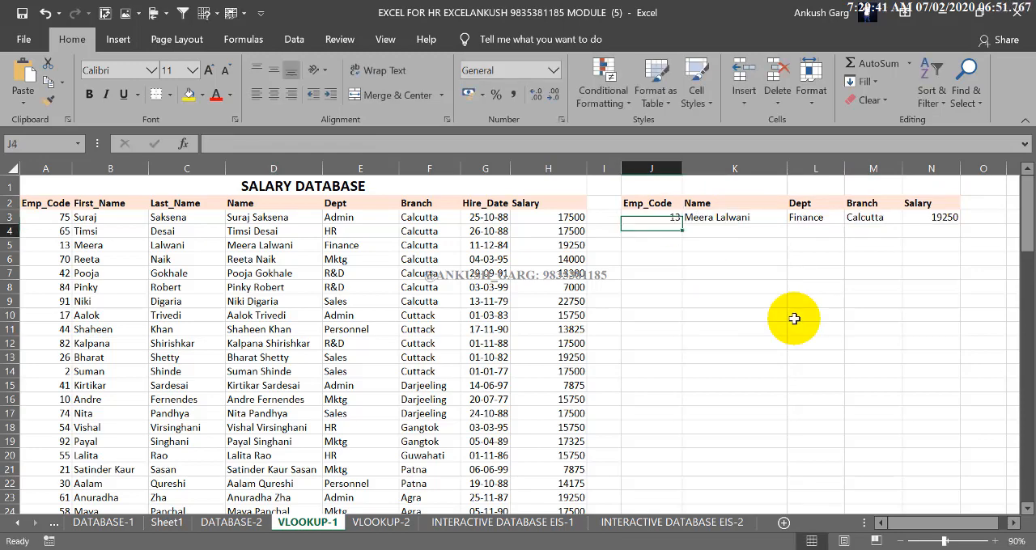
Set the employee code in J3 to 1 to retrieve that employee's details
drag(666, 219, 920, 212)
click(651, 217)
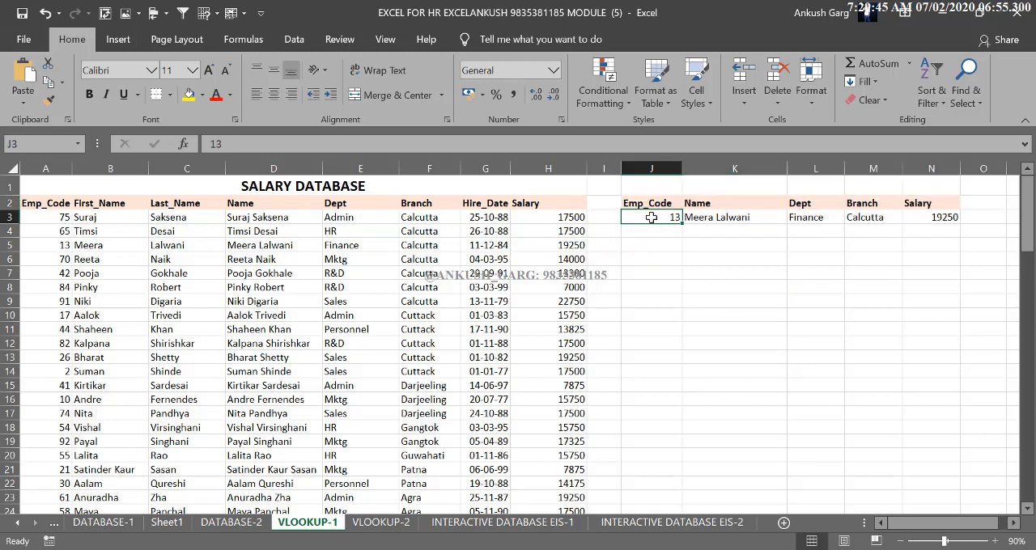
text(1)
key(Return)
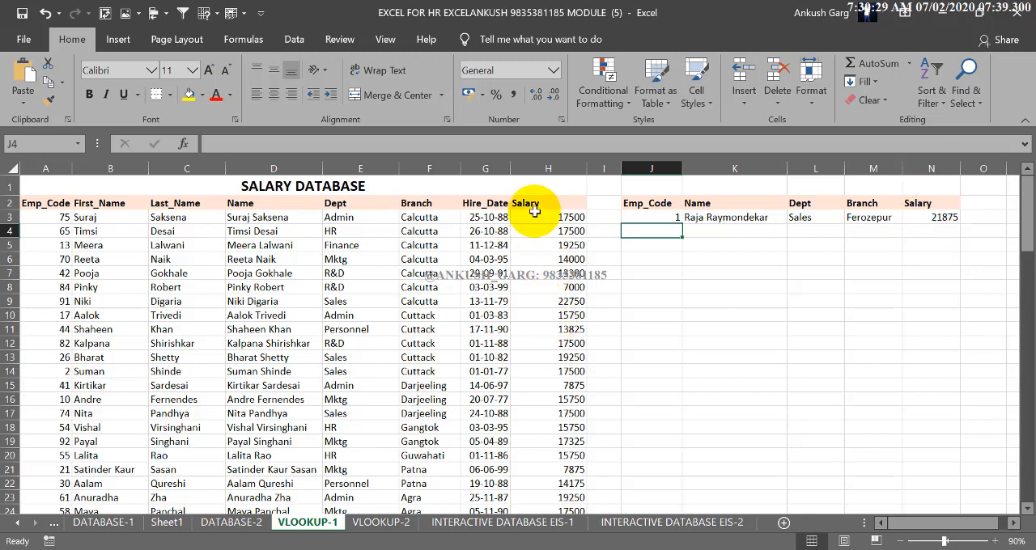
drag(535, 215, 565, 273)
drag(655, 229, 656, 263)
drag(437, 217, 444, 290)
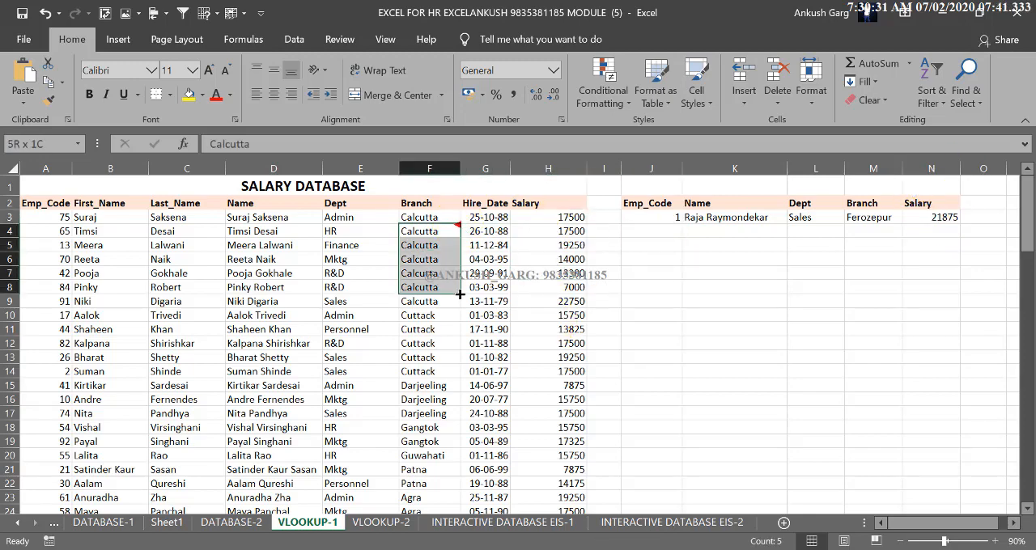
drag(652, 217, 656, 311)
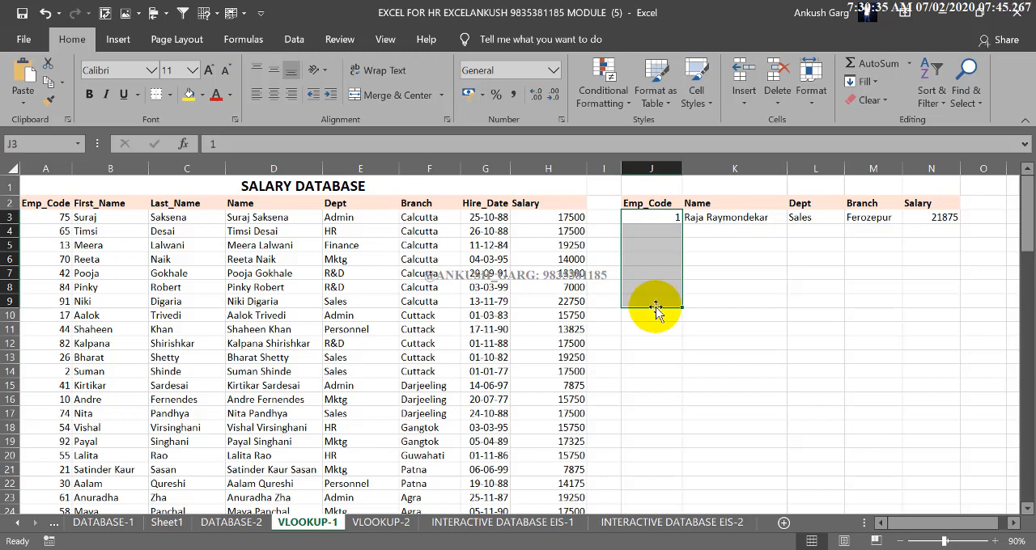
click(653, 322)
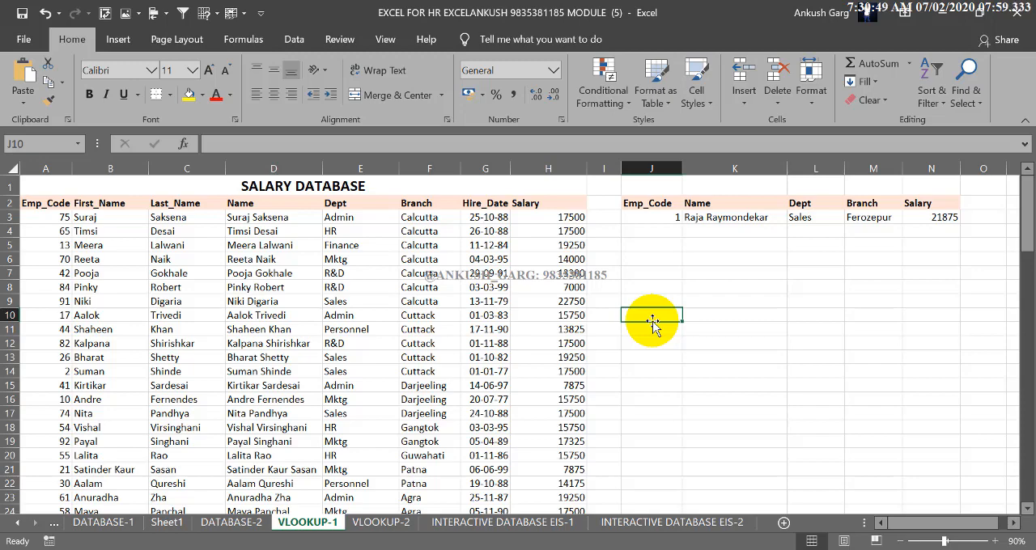
Examine the empty lookup table on the VLOOKUP-2 sheet, from EMP_ID across to PRESENT DAYS (OUT OF 5)
click(395, 524)
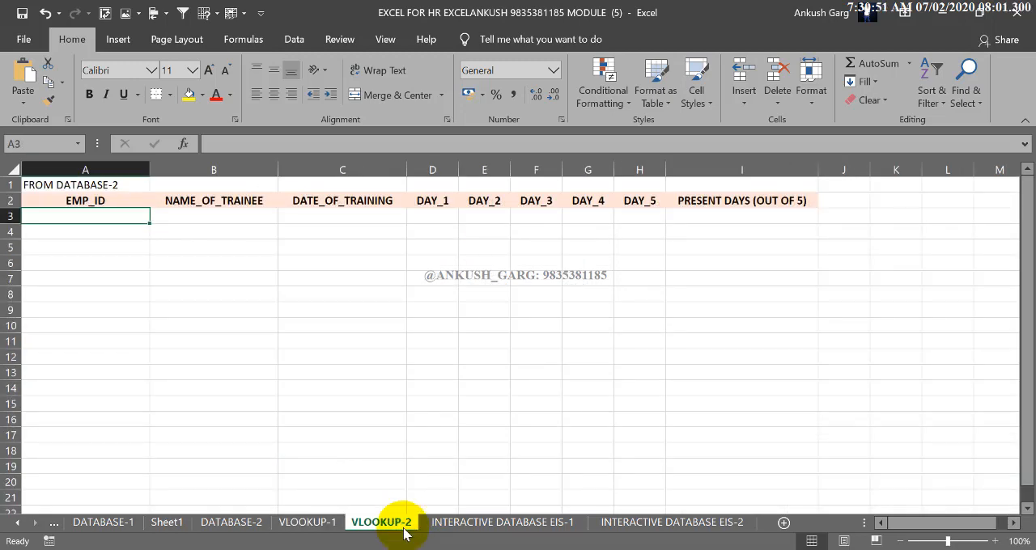
drag(111, 218, 134, 308)
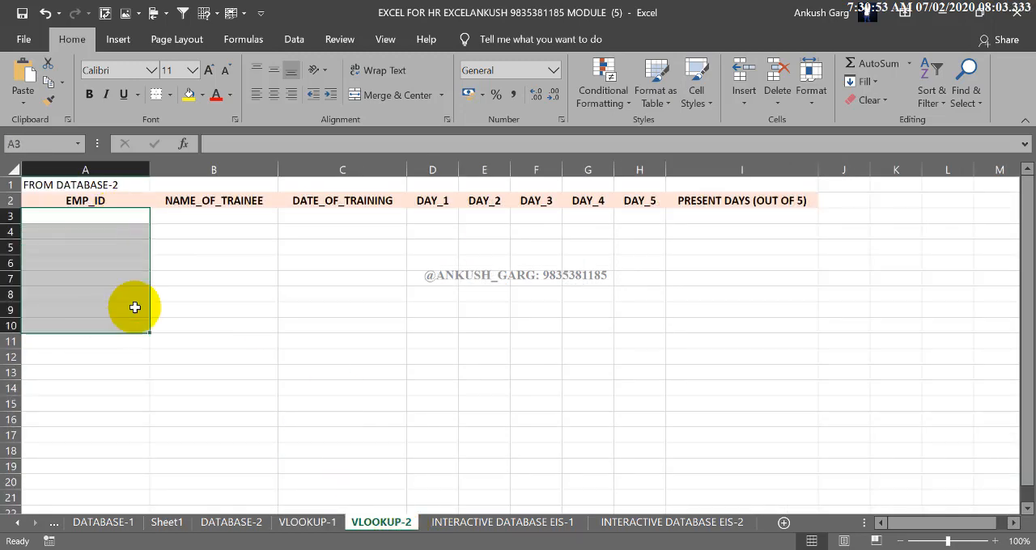
click(232, 215)
click(316, 220)
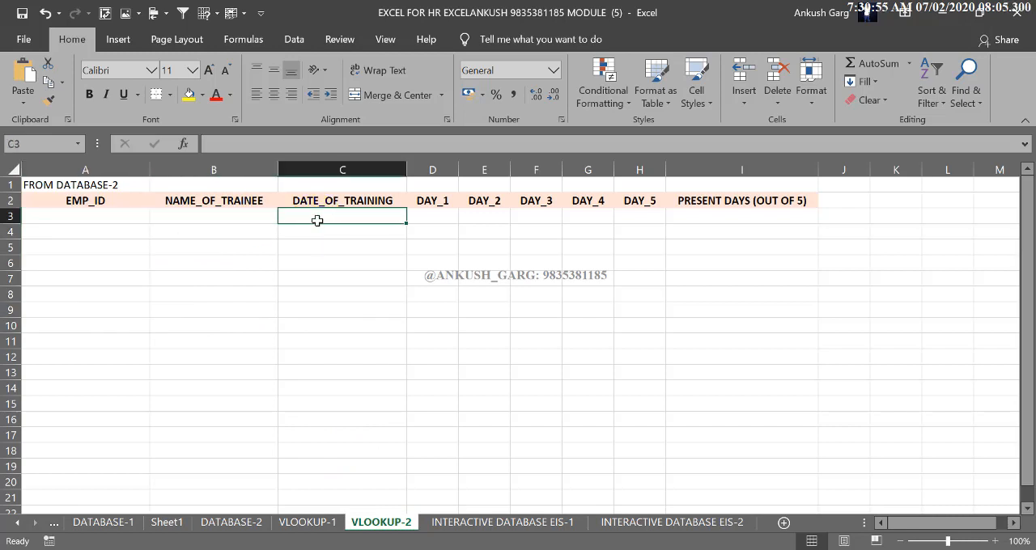
click(431, 217)
click(483, 217)
click(541, 217)
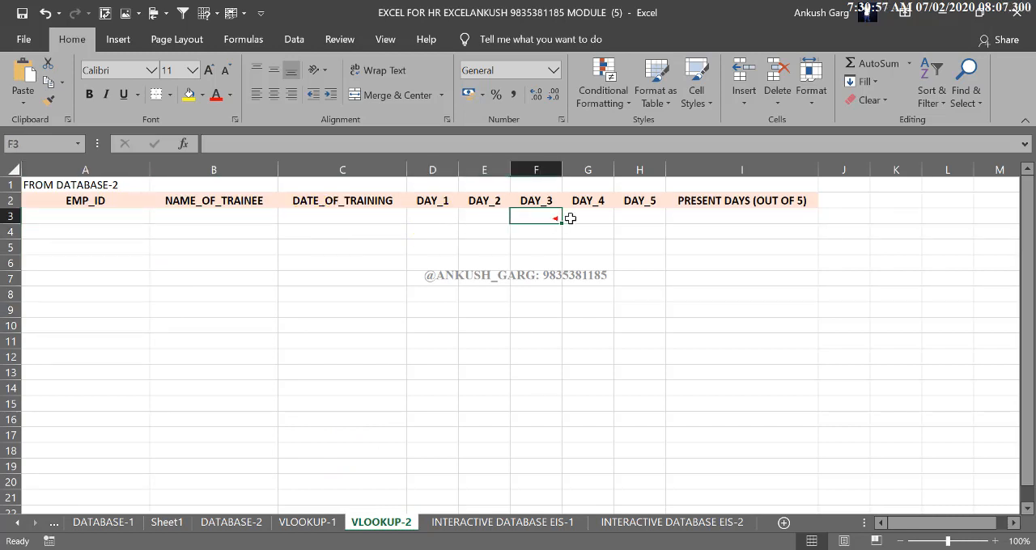
click(587, 217)
click(639, 217)
click(640, 218)
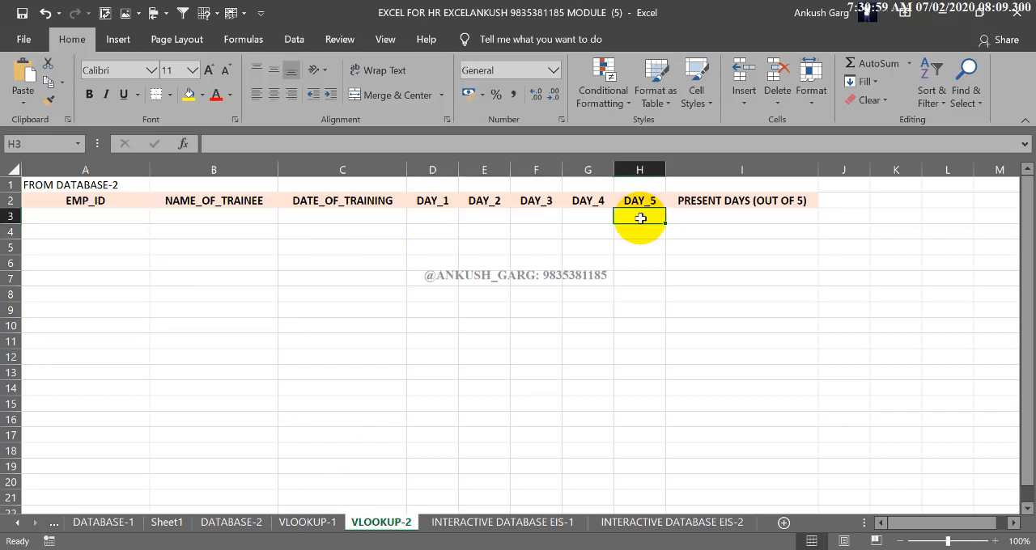
click(129, 221)
drag(186, 219, 777, 238)
click(124, 213)
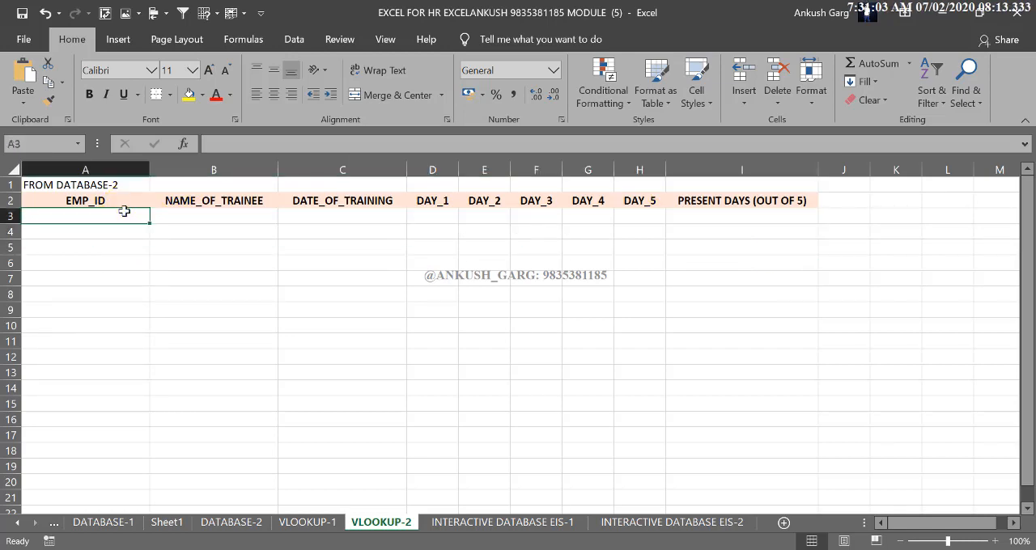
click(124, 211)
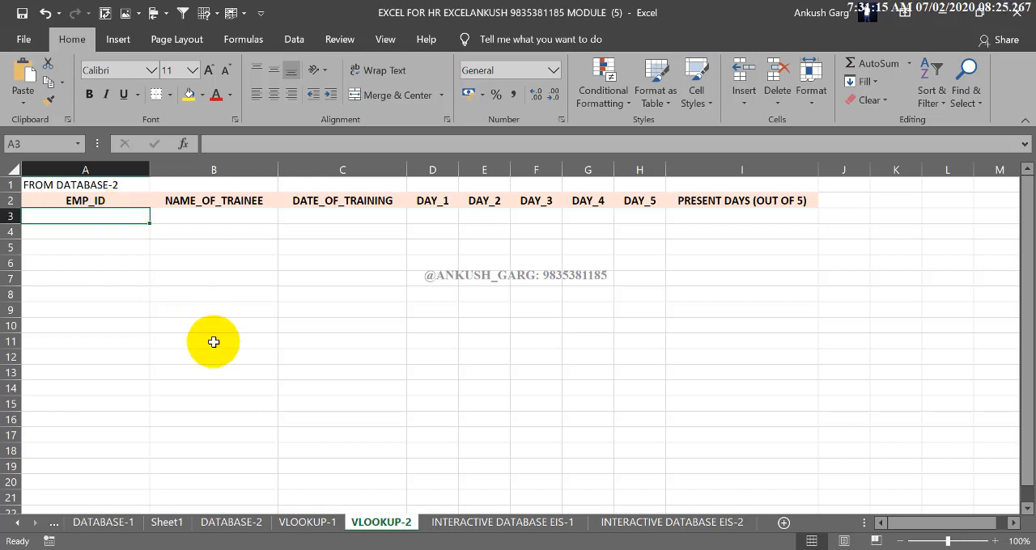
Create named ranges from the top row only for the training table A3:J103 on the DATABASE-2 sheet
click(243, 525)
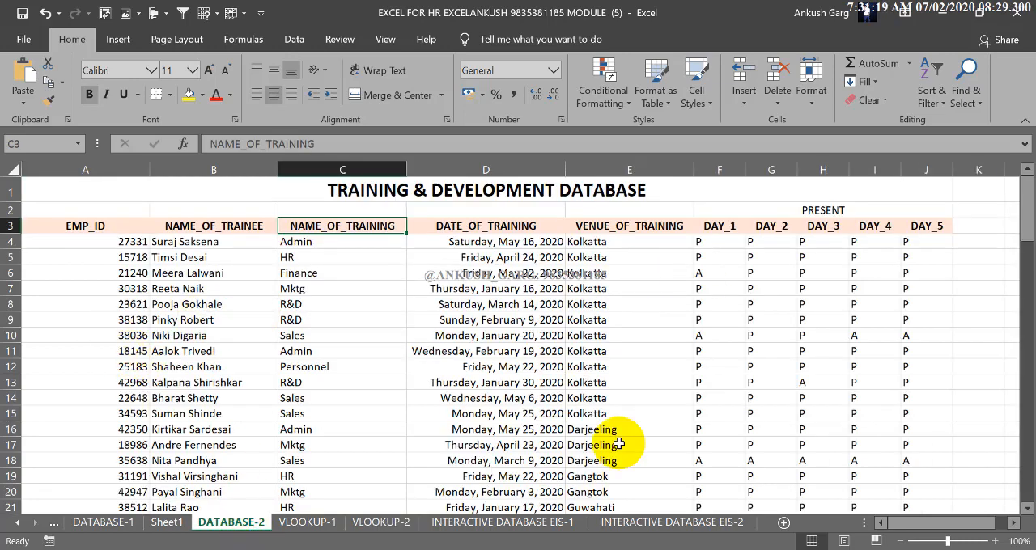
drag(104, 226, 960, 466)
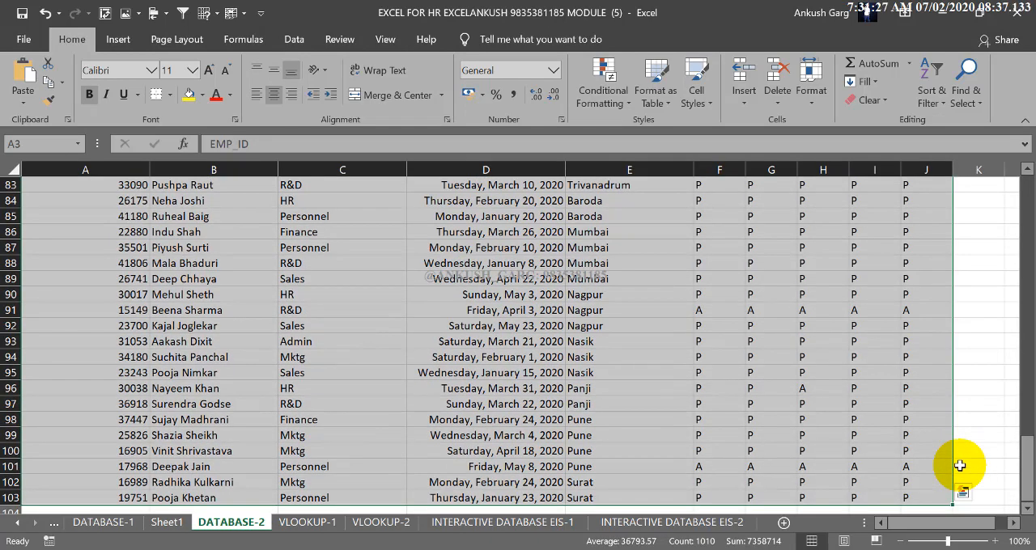
scroll(960, 465, up, 20)
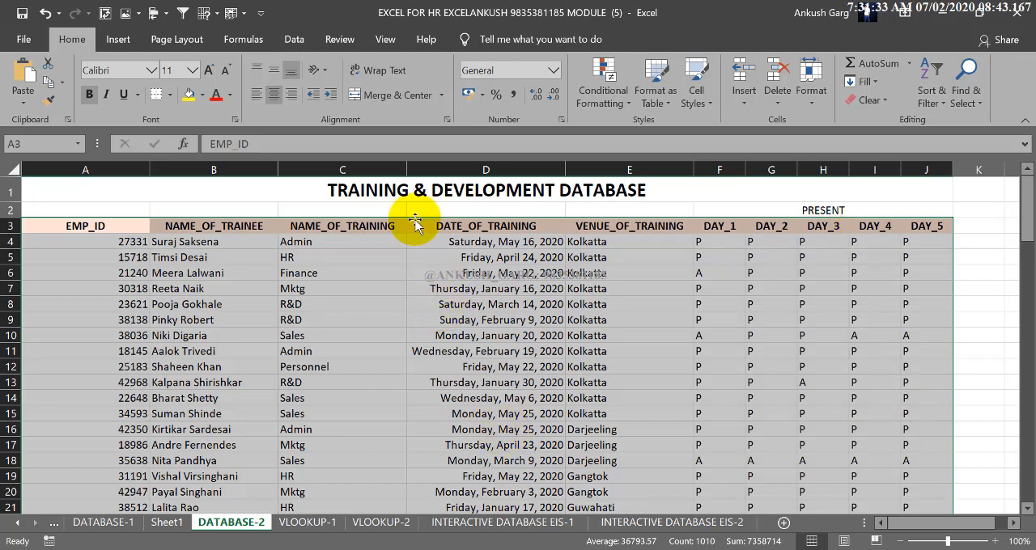
click(261, 39)
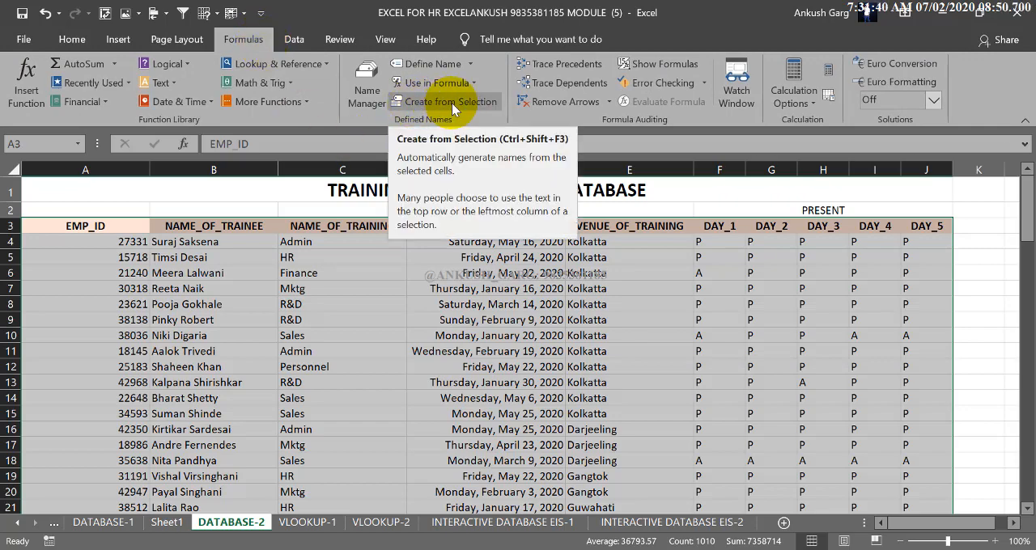
click(452, 103)
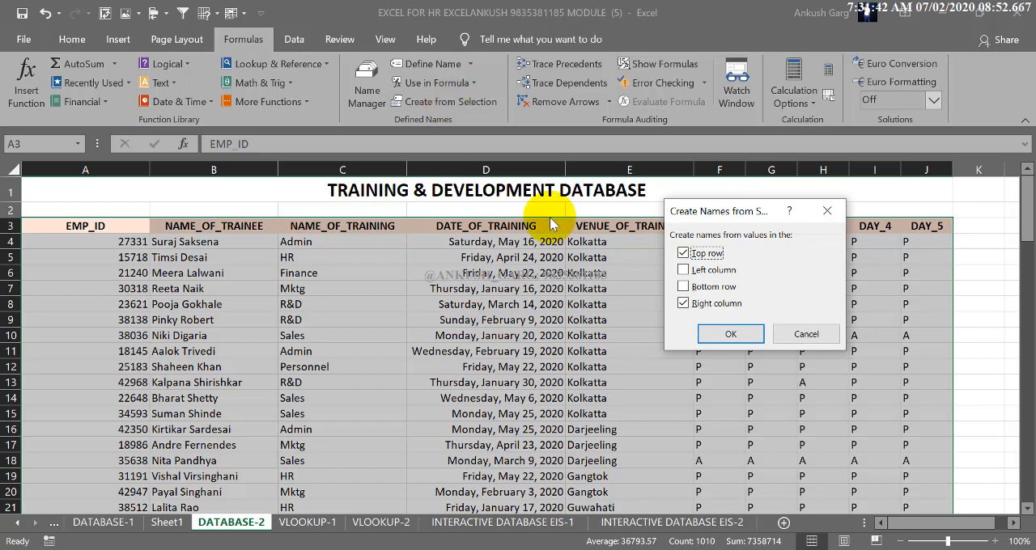
click(684, 303)
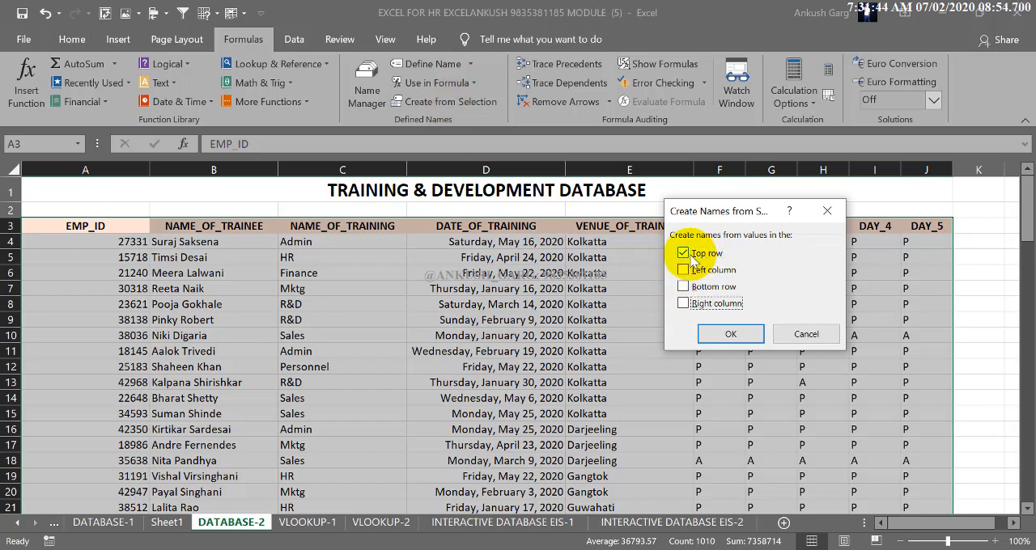
click(738, 337)
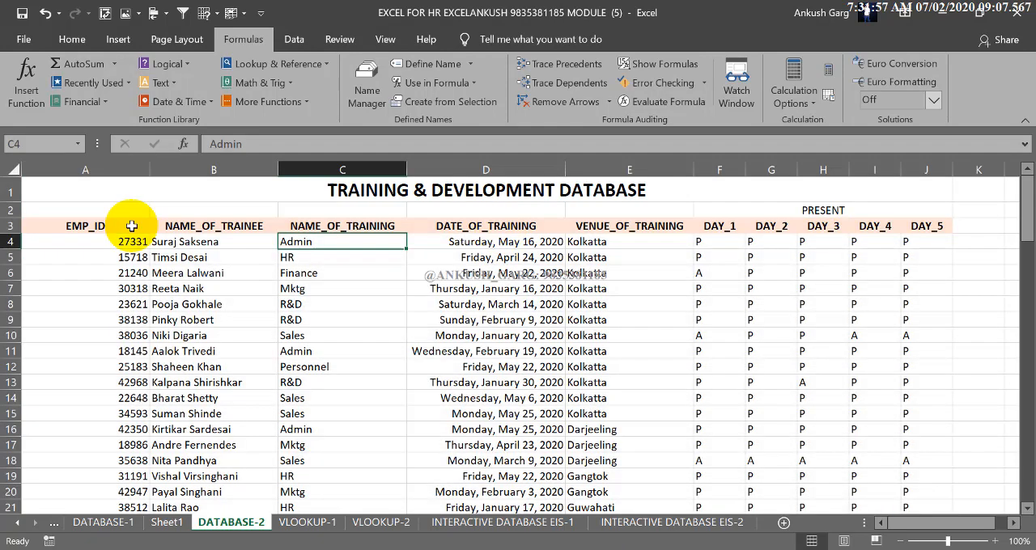
drag(127, 226, 905, 226)
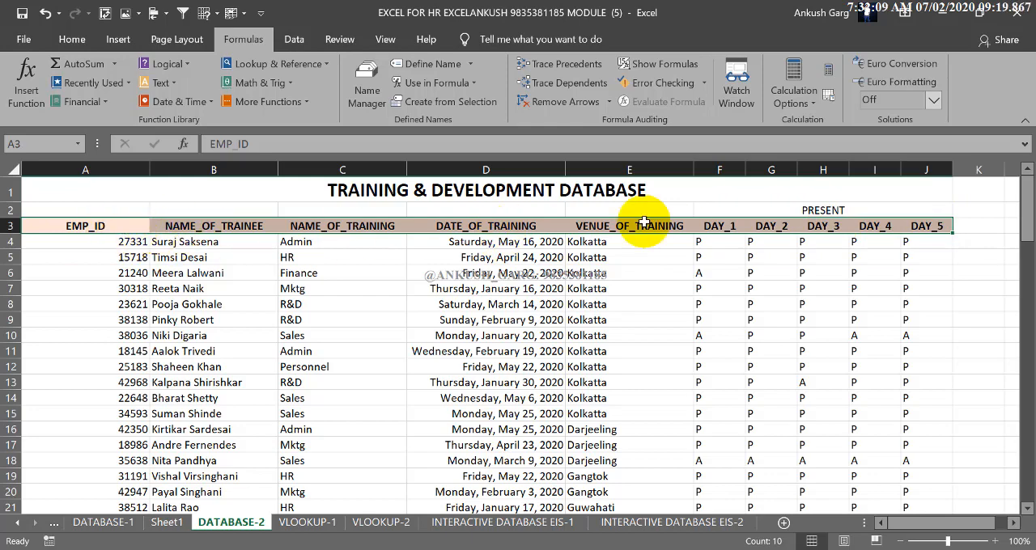
click(180, 333)
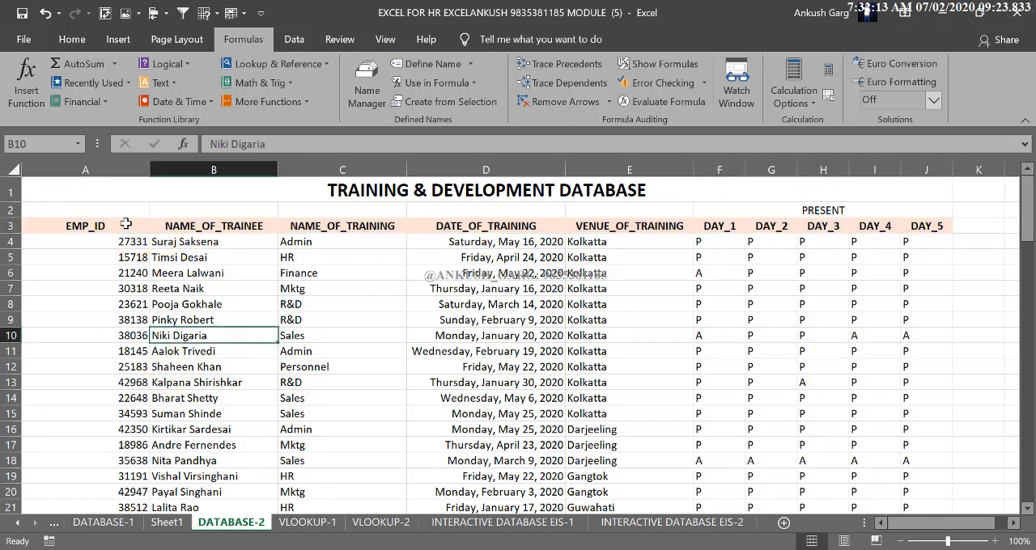
click(209, 225)
click(282, 227)
click(452, 228)
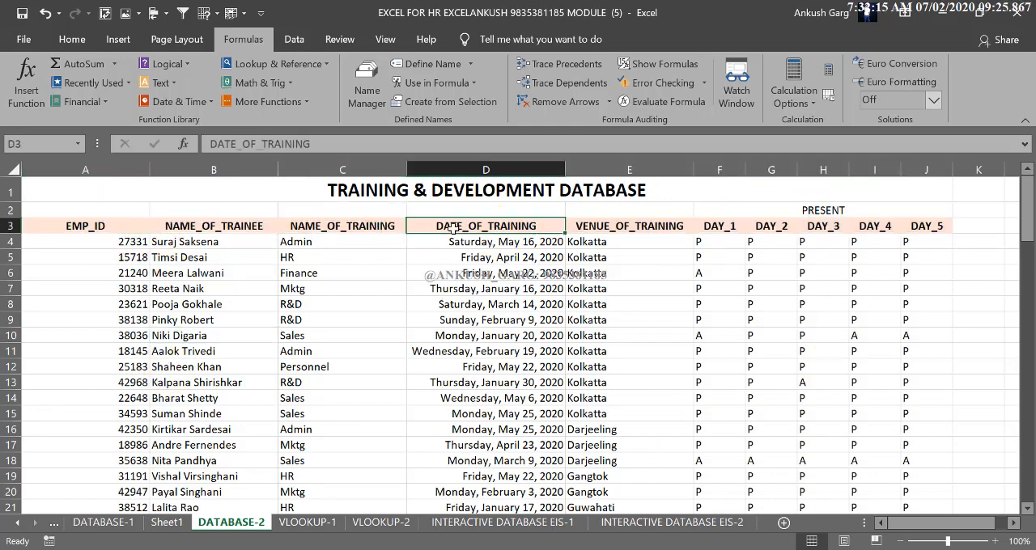
Name the header row A3:J3 on the DATABASE-2 sheet TRAINING
drag(103, 226, 930, 227)
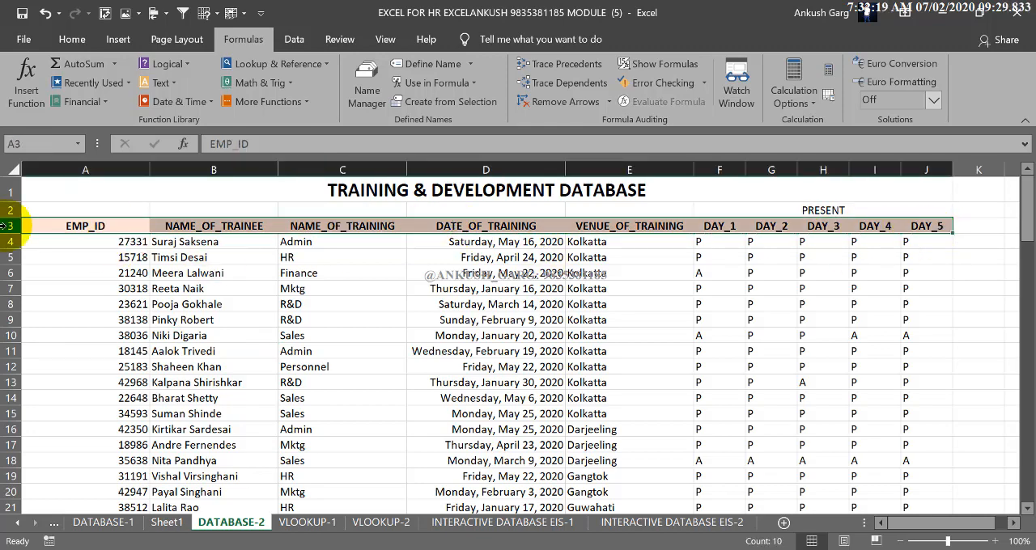
click(29, 145)
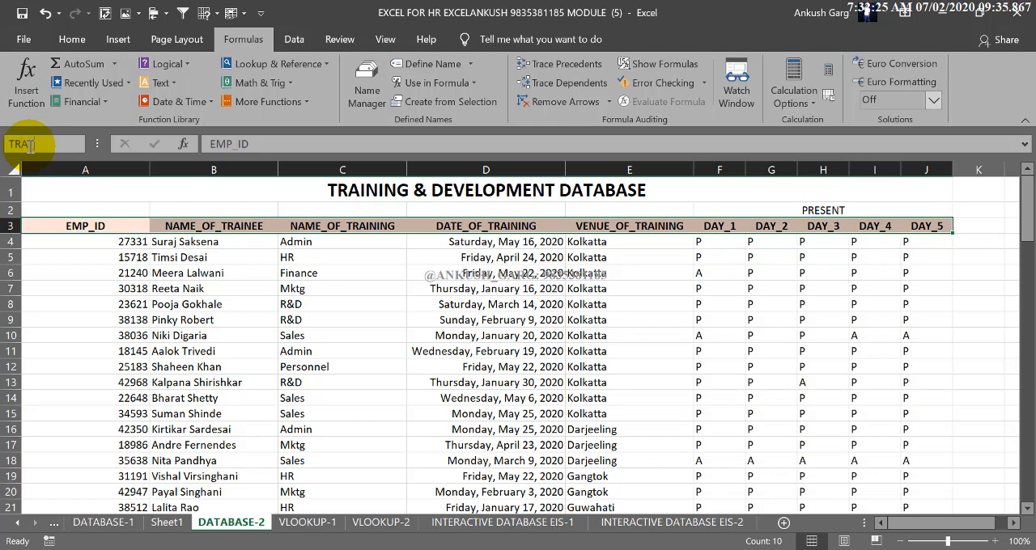
click(29, 144)
text(_HEAD)
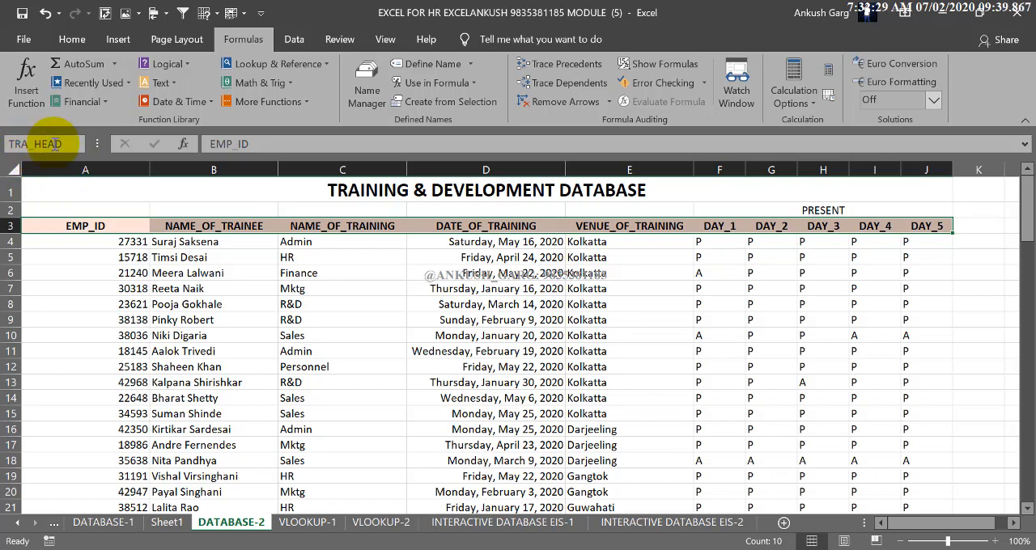
double_click(68, 143)
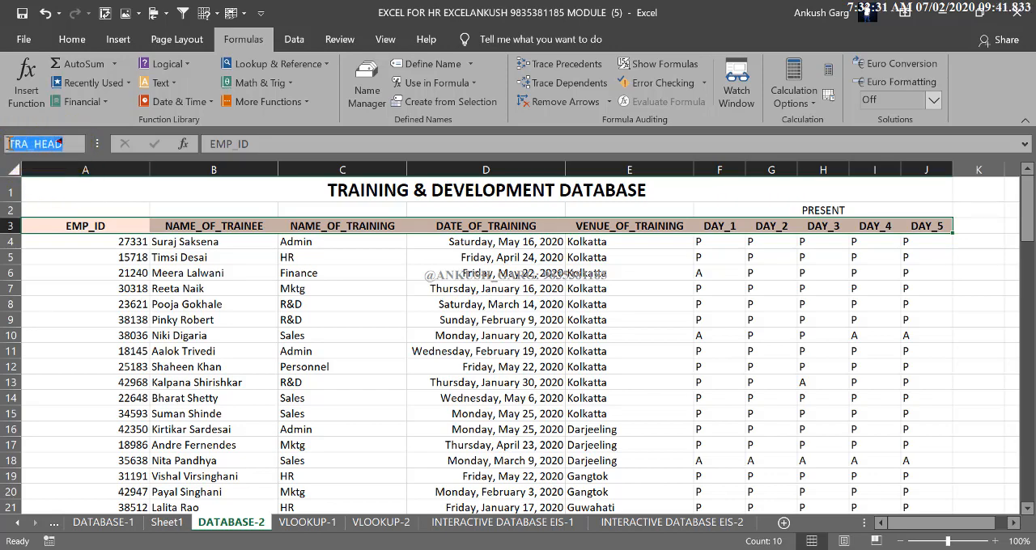
text(TRAINING)
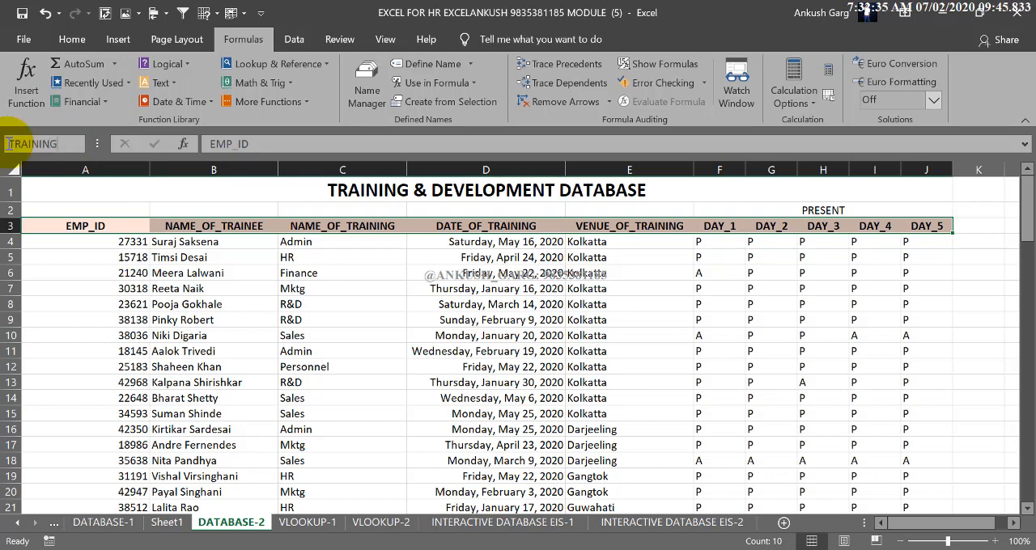
key(Return)
click(157, 319)
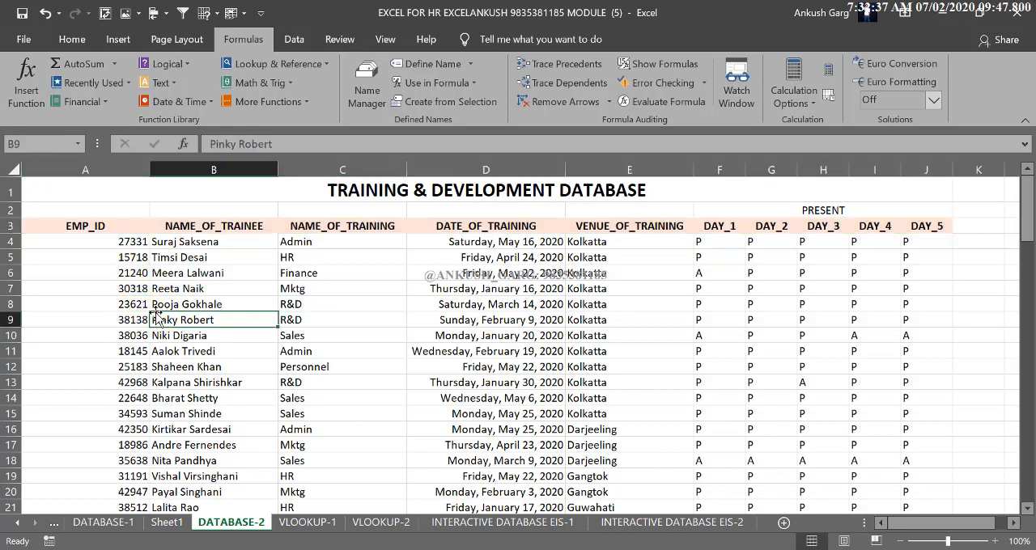
Name the whole training table A3:J103, headers included, DATABASE_T
click(115, 229)
key(ctrl+a)
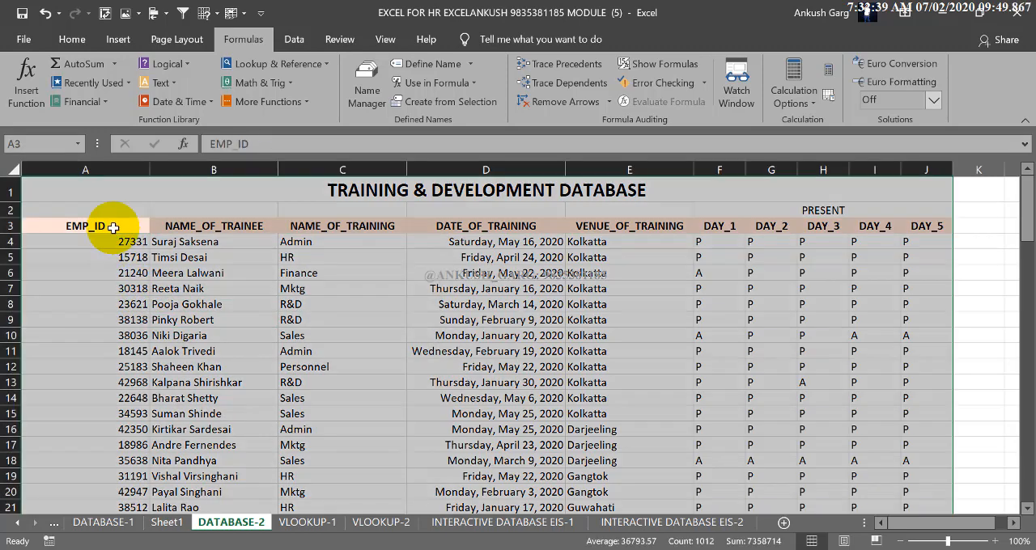
click(133, 271)
drag(114, 227, 904, 226)
key(ctrl+shift+Down)
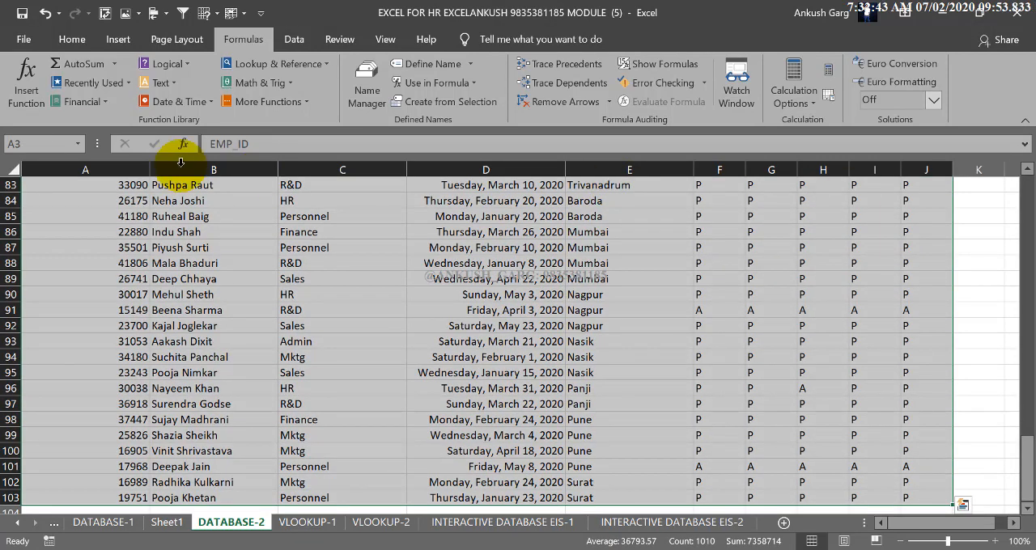
click(53, 145)
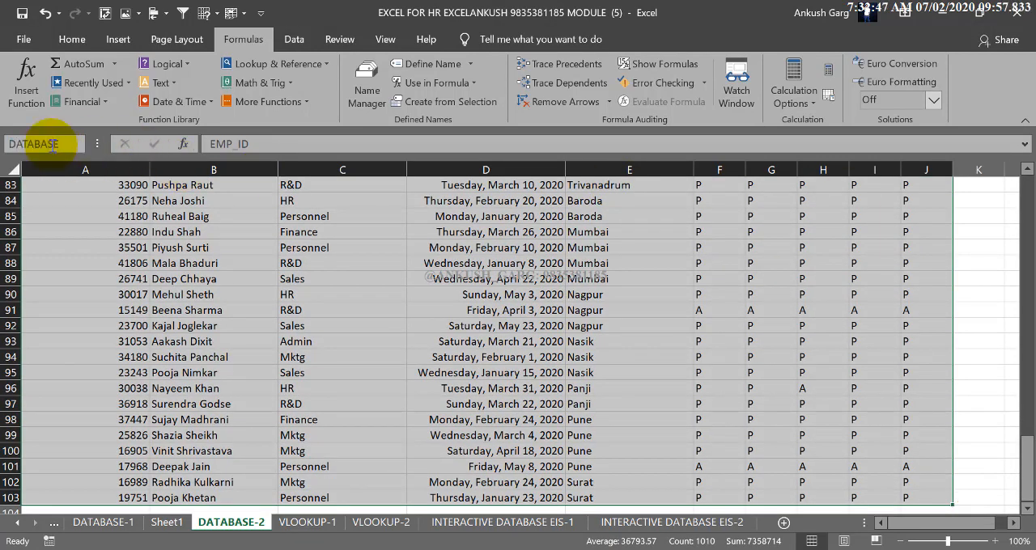
text(DATABASE_T)
key(Return)
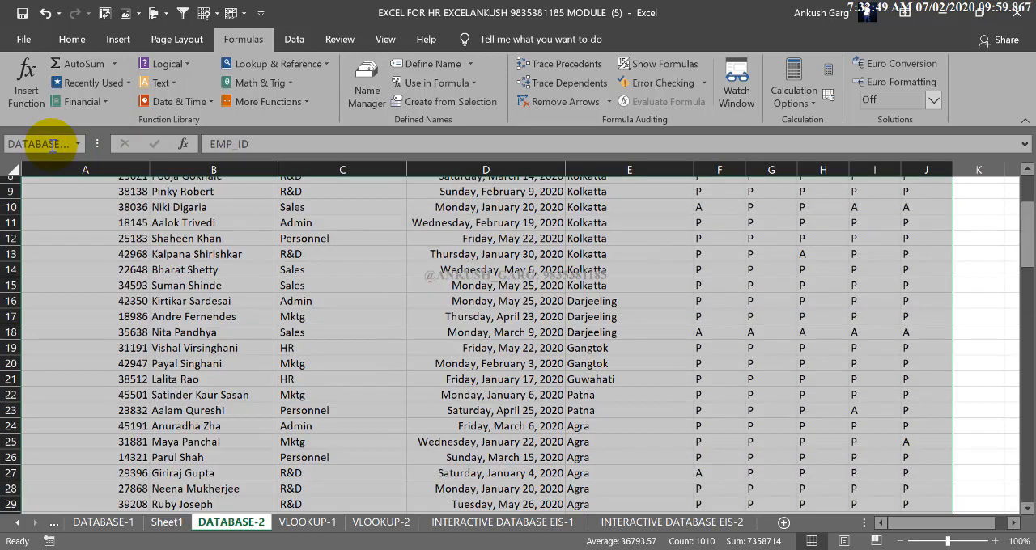
click(271, 269)
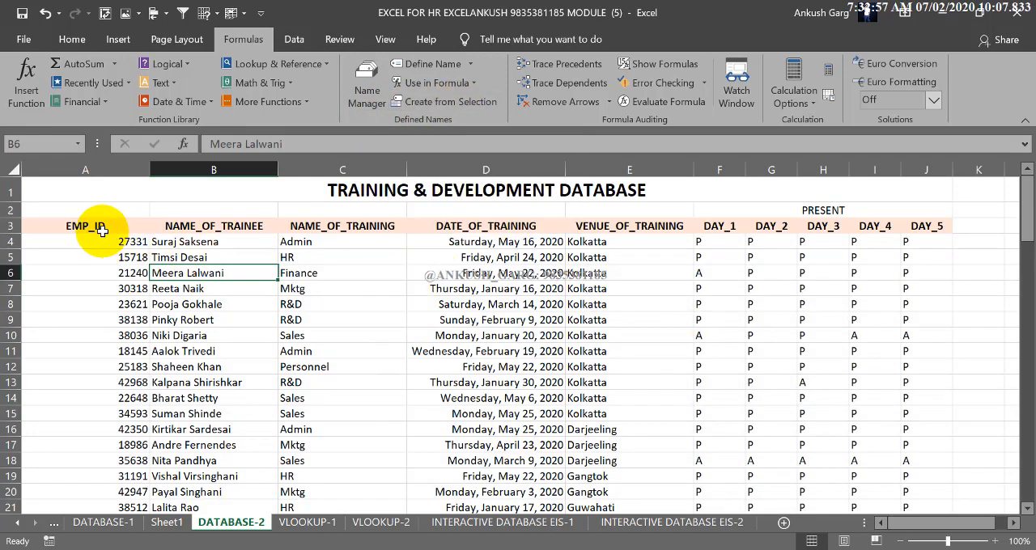
Check the range name assigned to the header row A3:J3
drag(85, 226, 920, 228)
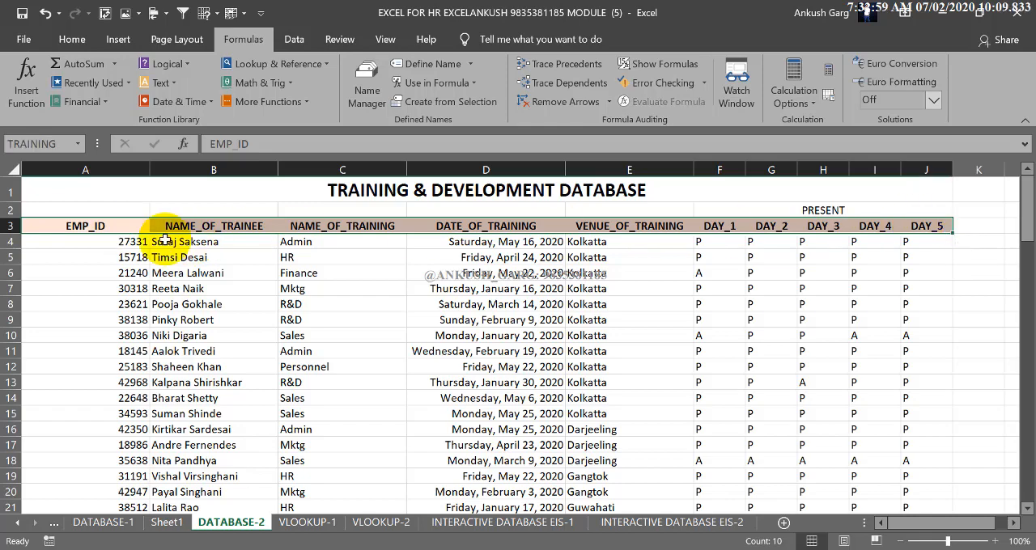
click(134, 257)
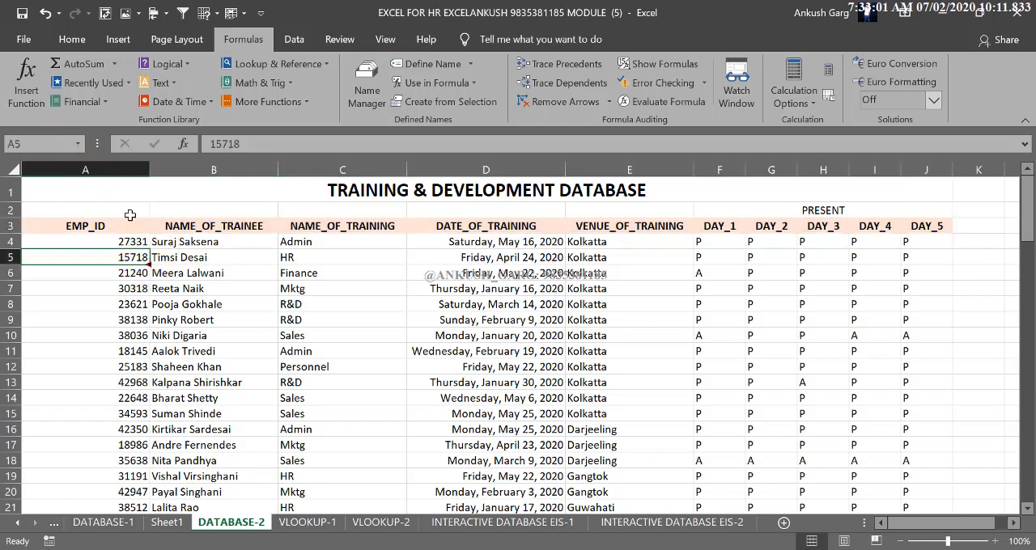
drag(121, 225, 665, 343)
click(373, 335)
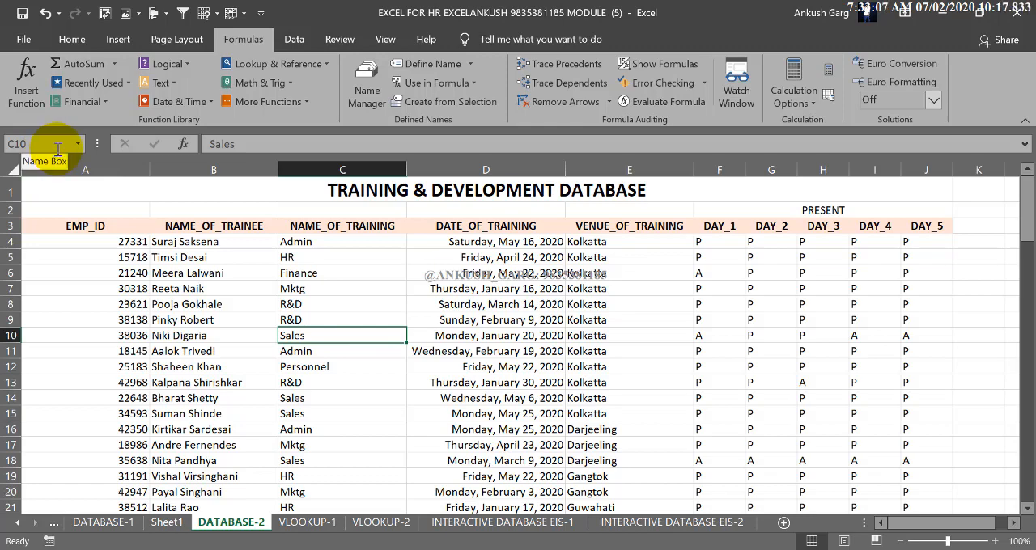
Copy the first four employee IDs, A4:A7 on DATABASE-2, to the EMP_ID column of VLOOKUP-2 starting at A3
drag(139, 242, 141, 289)
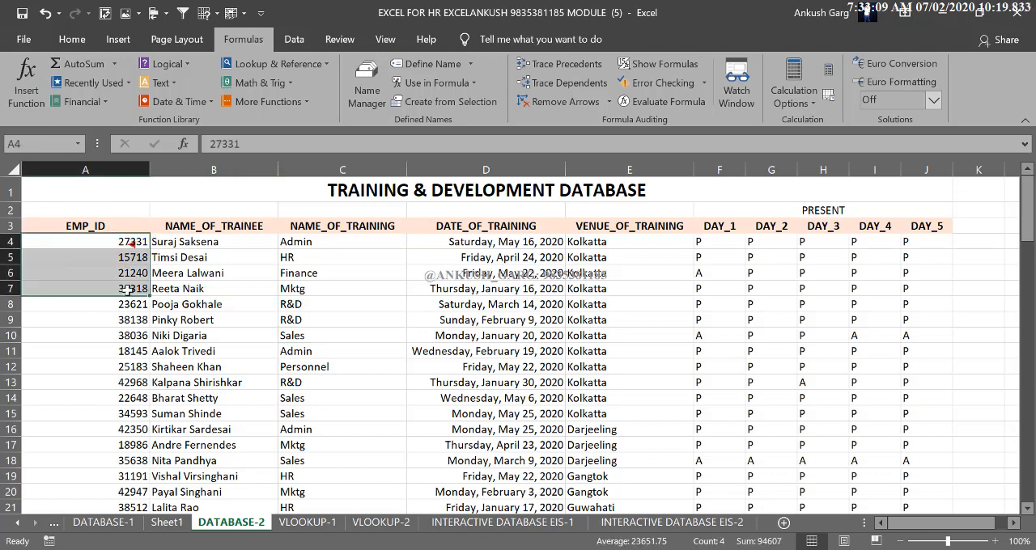
key(ctrl+c)
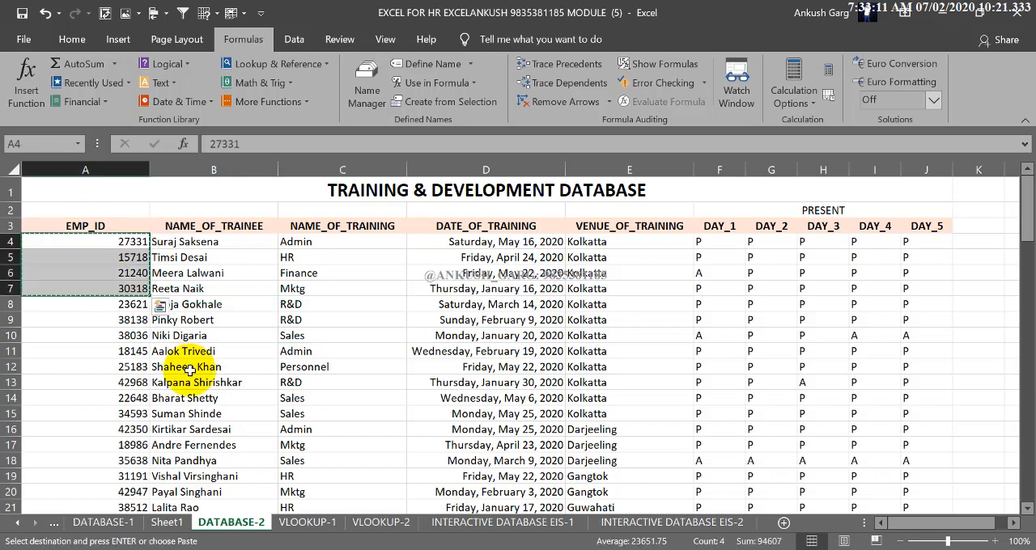
click(454, 522)
click(381, 523)
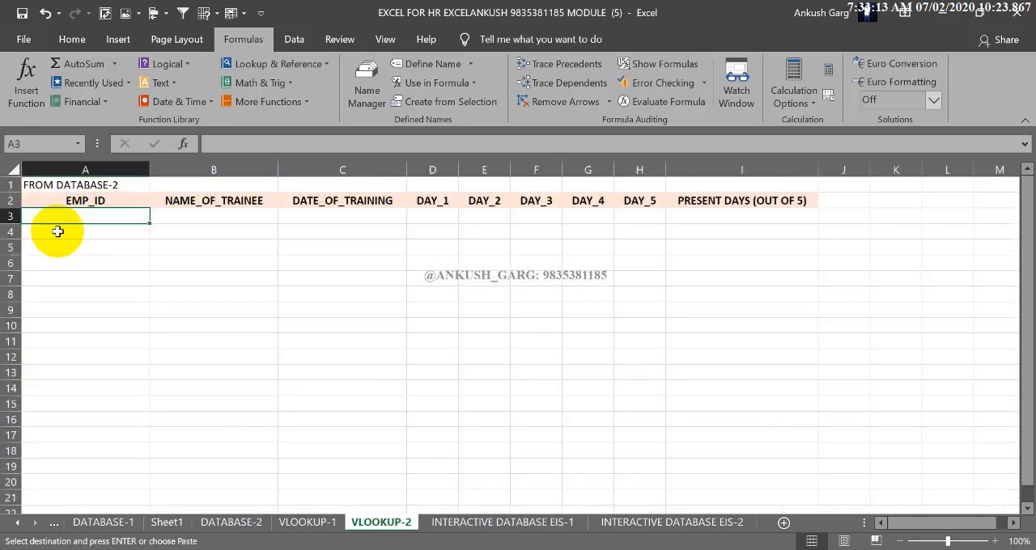
key(ctrl+v)
click(197, 273)
drag(129, 220, 136, 248)
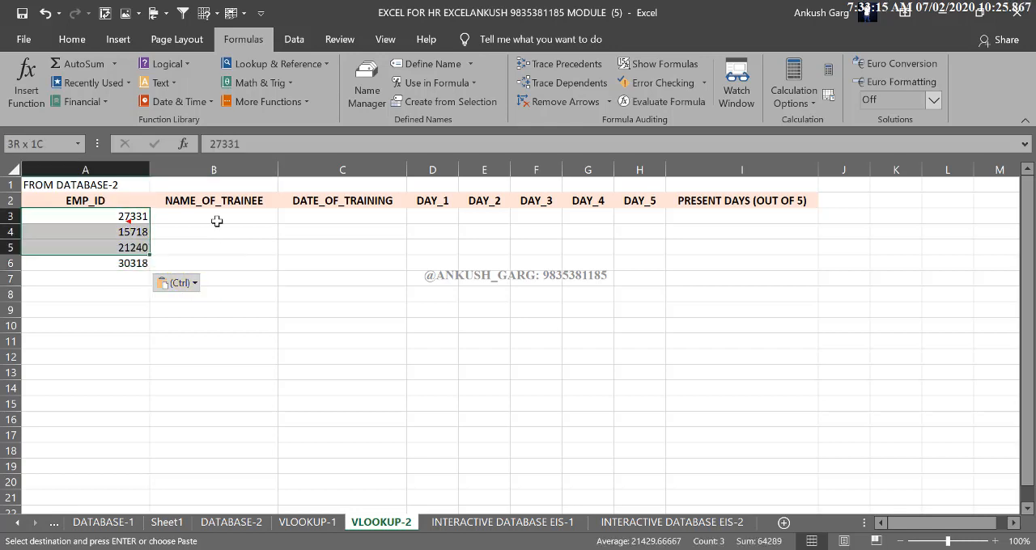
Start a VLOOKUP formula in B3 under NAME_OF_TRAINEE, with A3 as lookup value and DATABASE_T as table array
drag(235, 216, 685, 218)
click(244, 219)
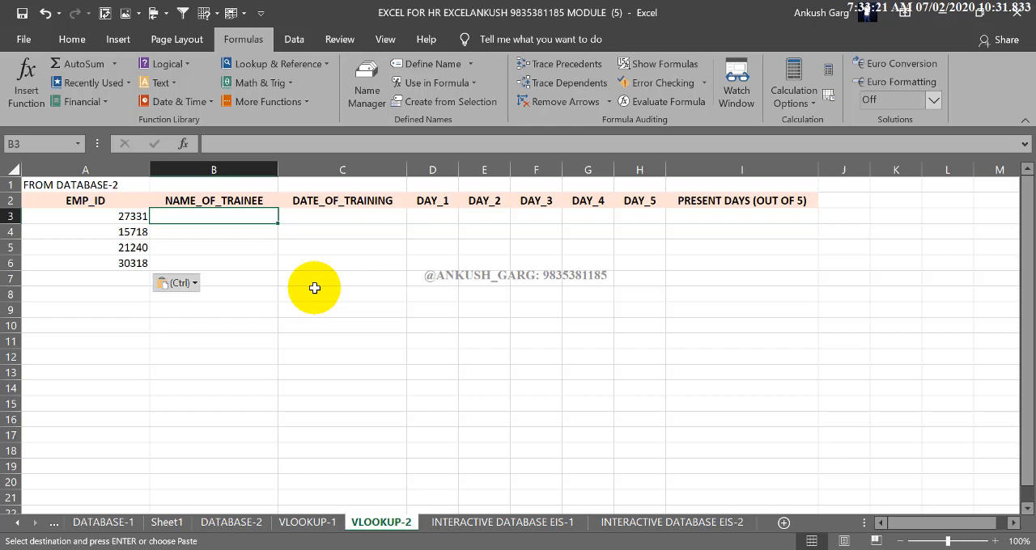
text(=)
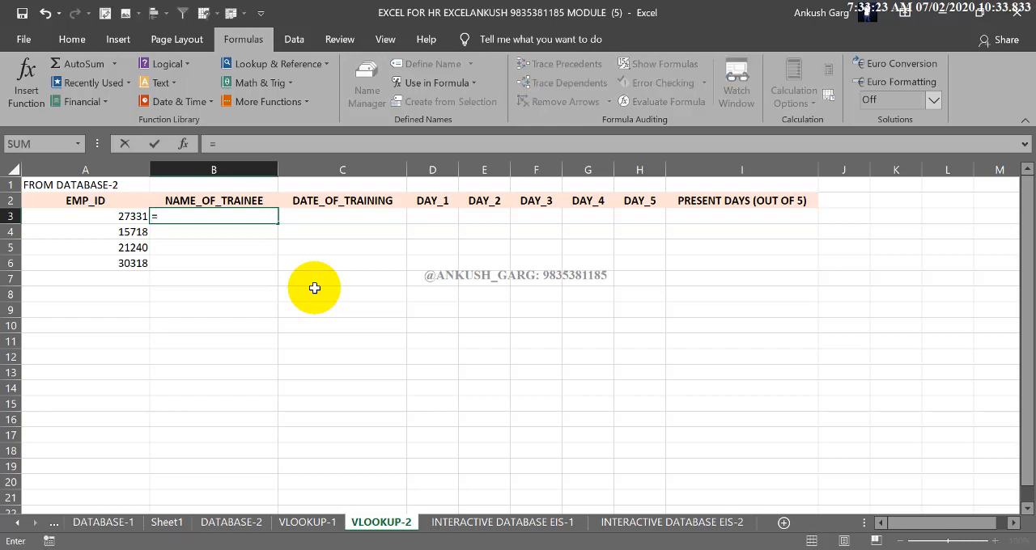
text(VLOOK)
key(Tab)
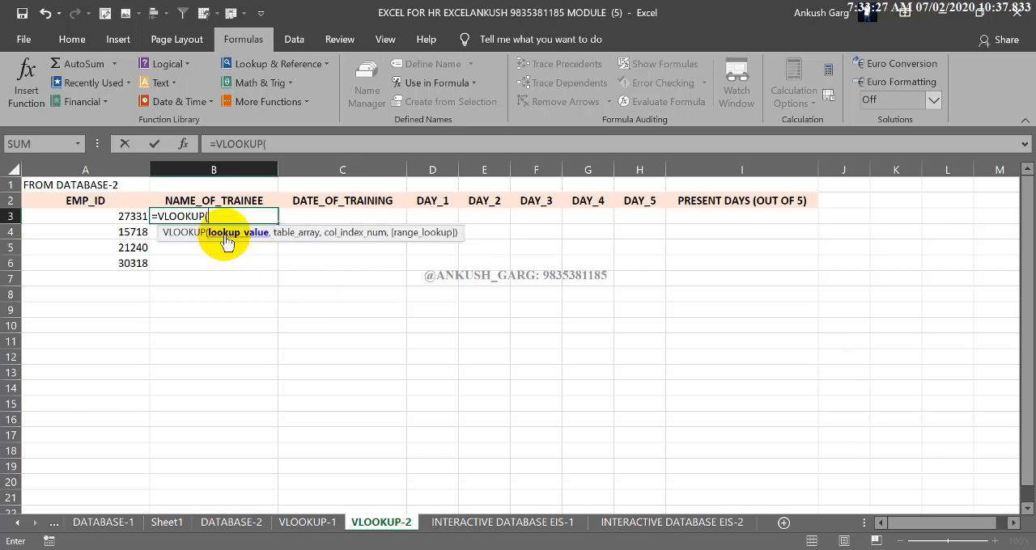
click(133, 217)
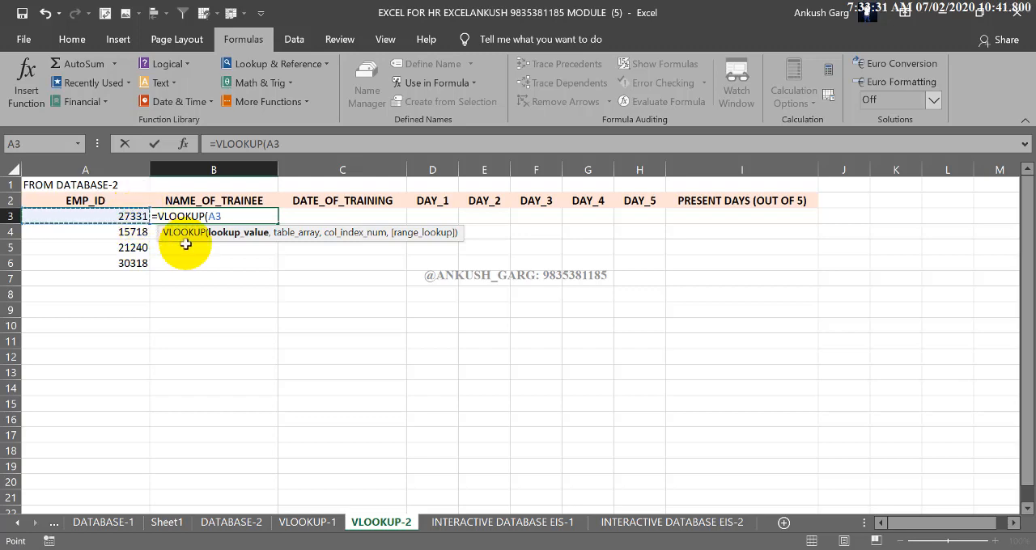
text(,)
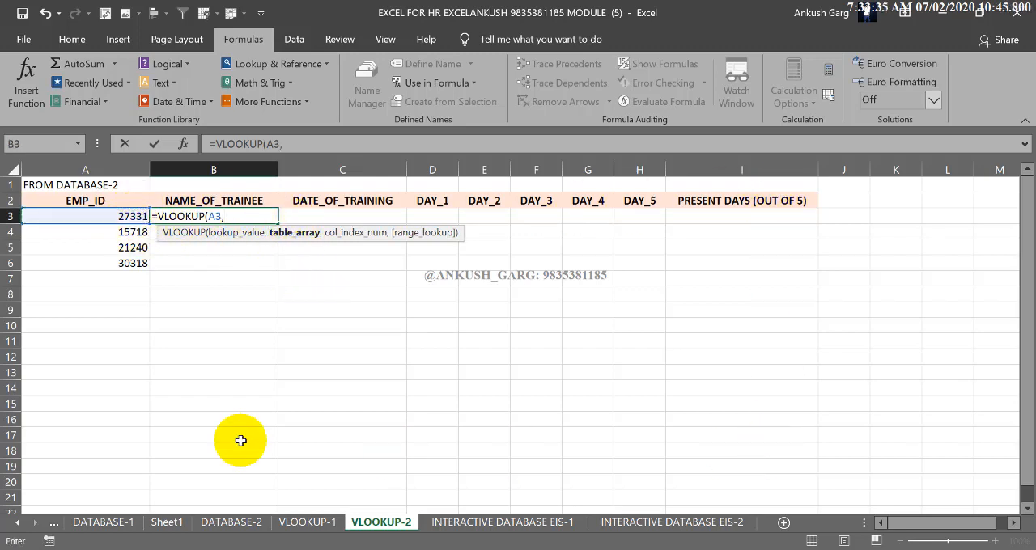
text(DATA)
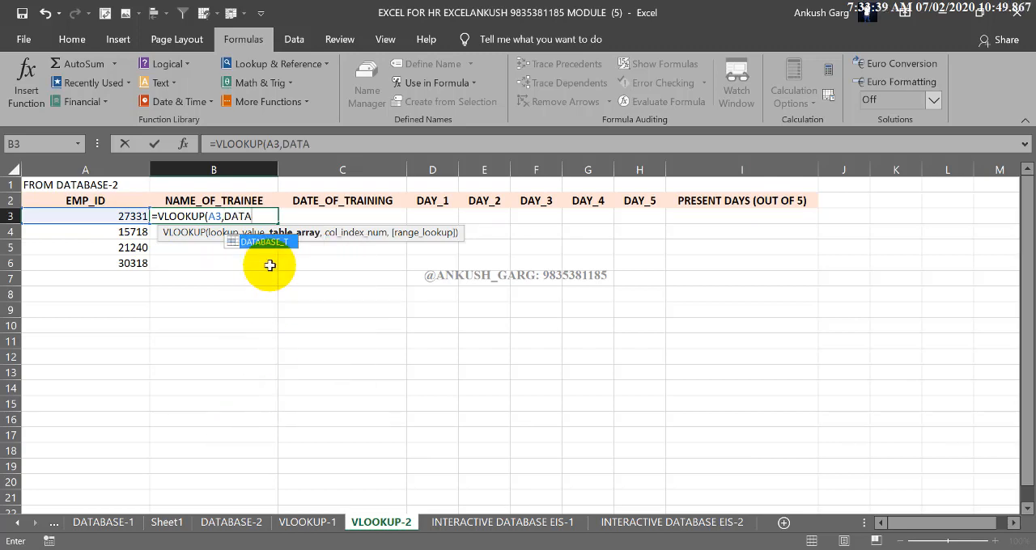
double_click(264, 245)
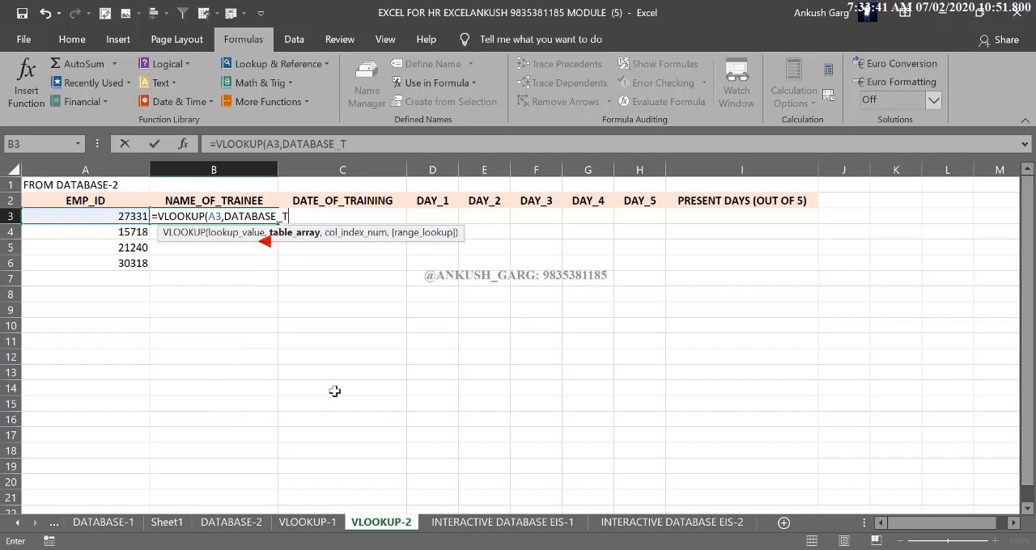
text(,)
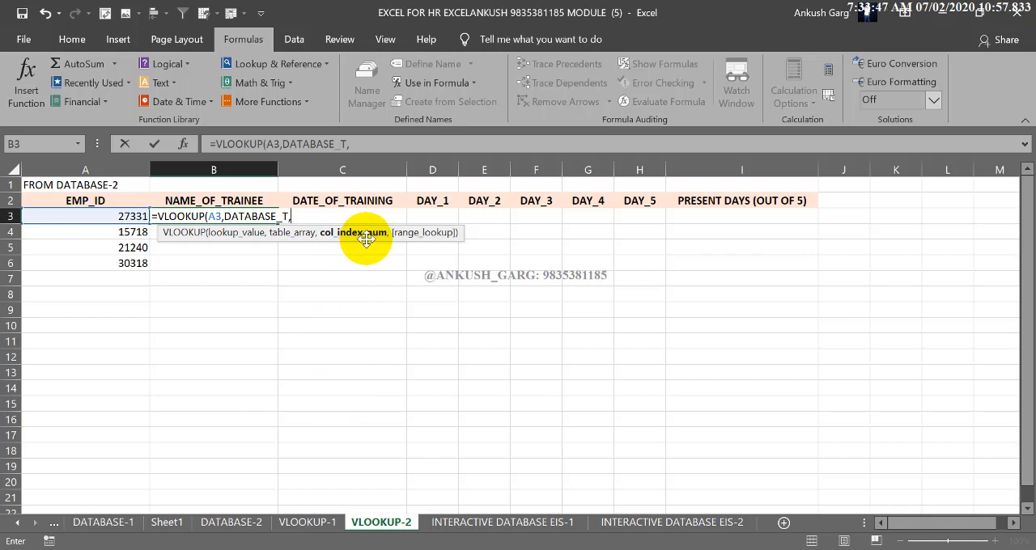
Supply the VLOOKUP's column index with MATCH(B2,TRAINING,0), and highlight that nested function within the formula
text(M)
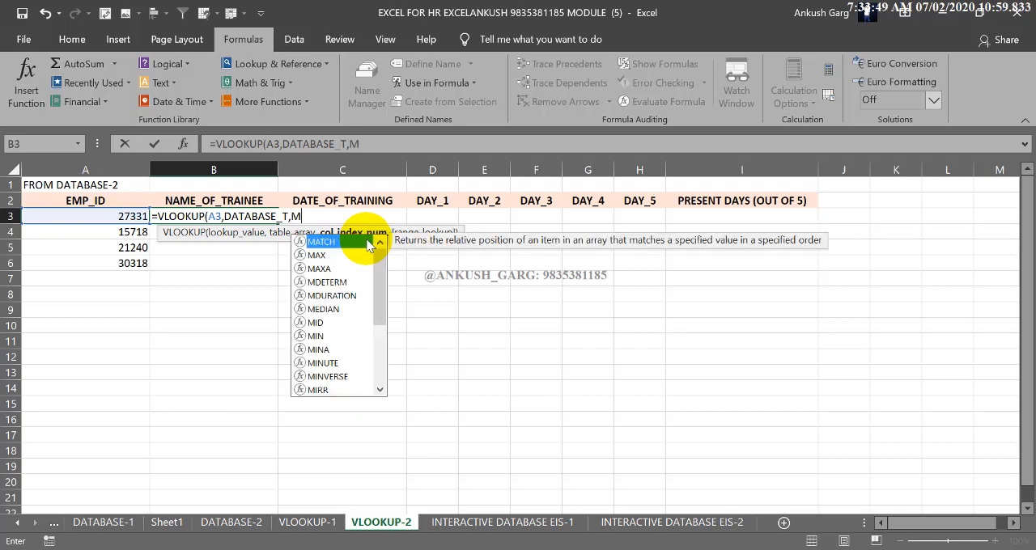
text(ATCH)
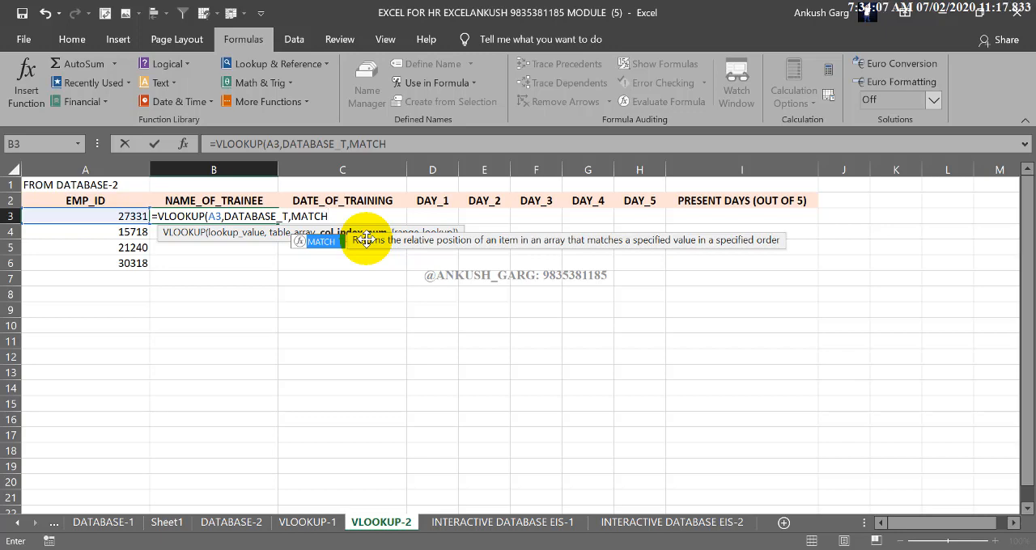
text(()
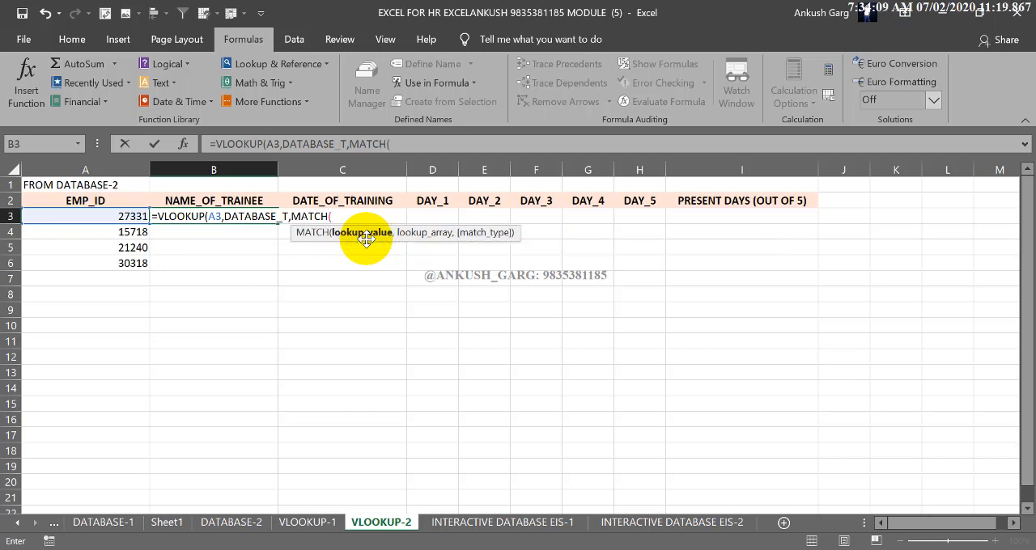
click(246, 200)
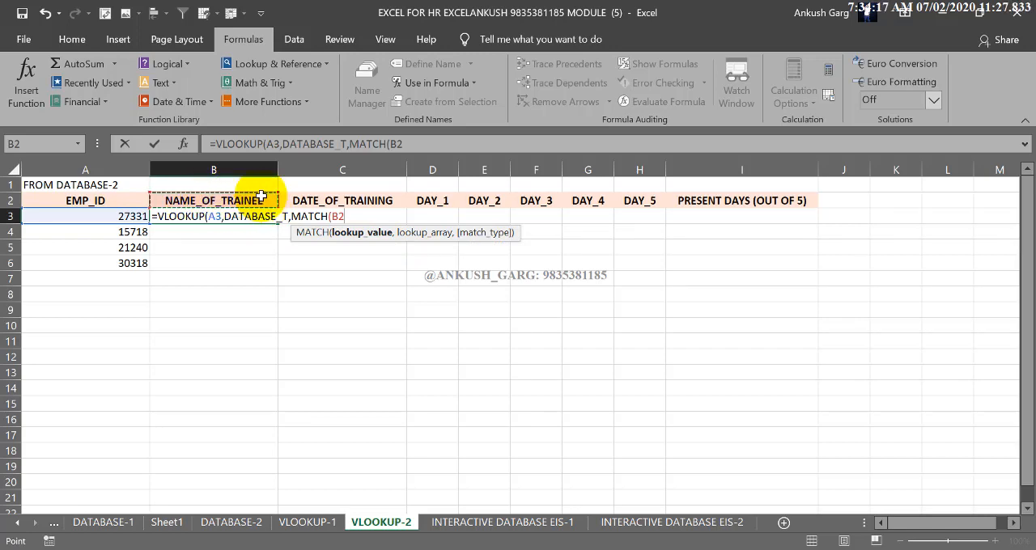
text(,)
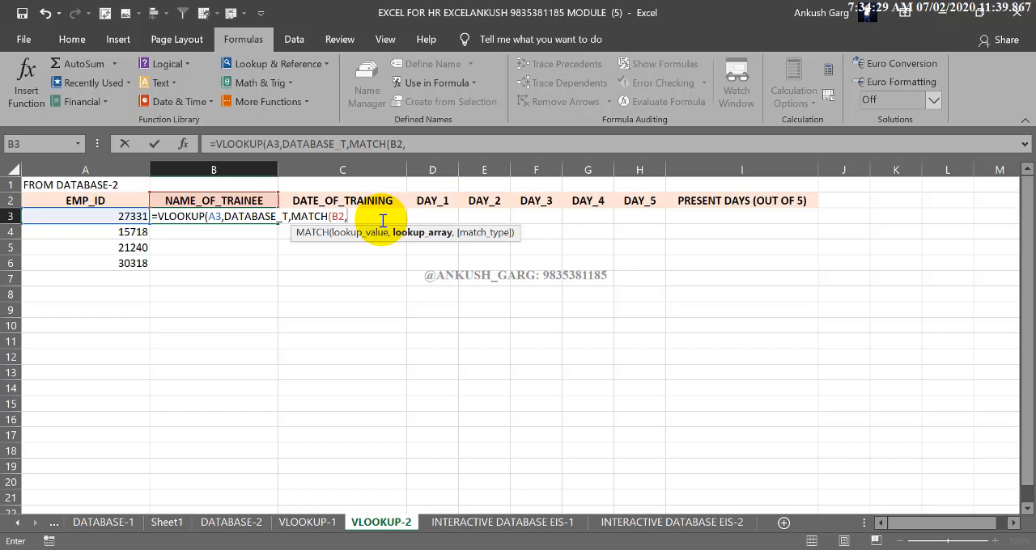
text(TR)
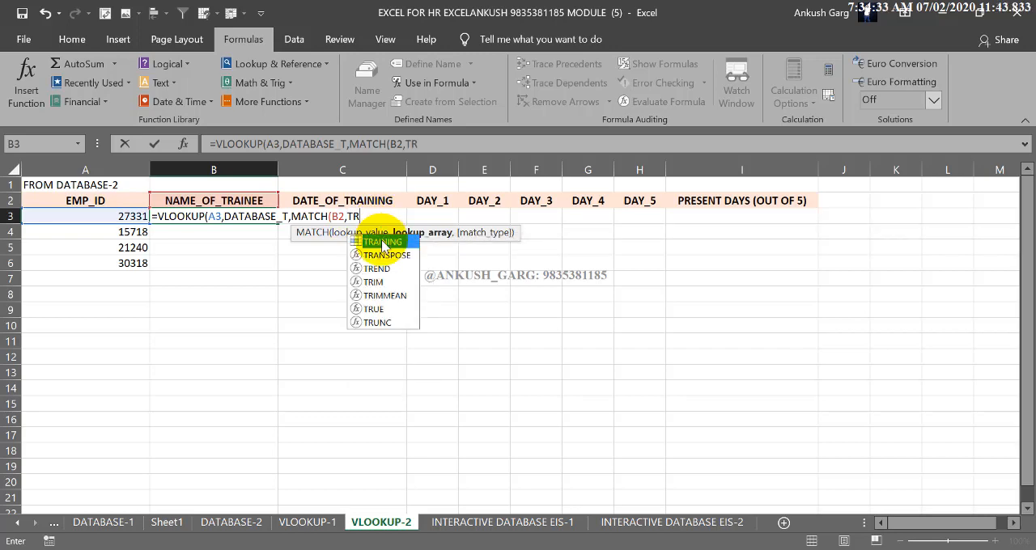
double_click(383, 242)
text(,0)
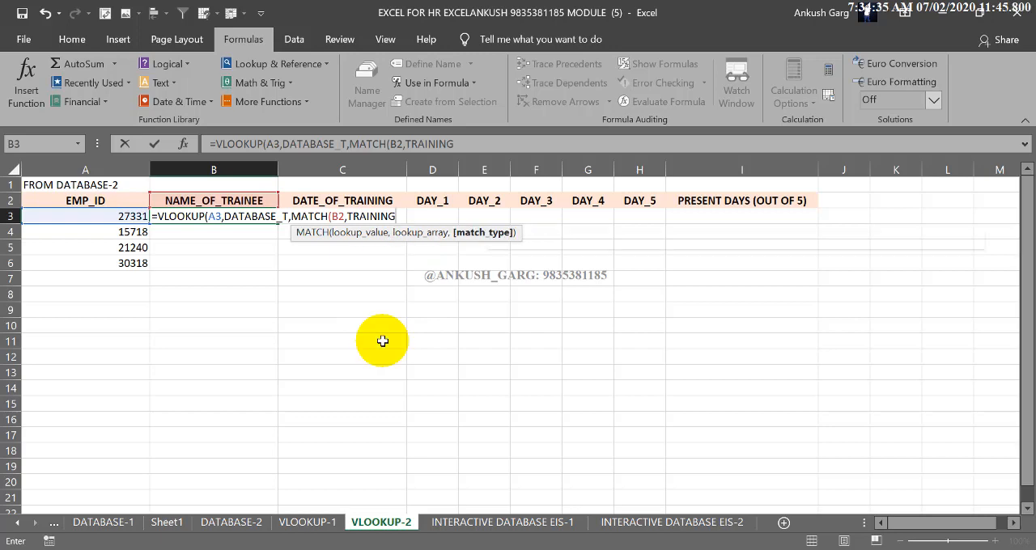
text())
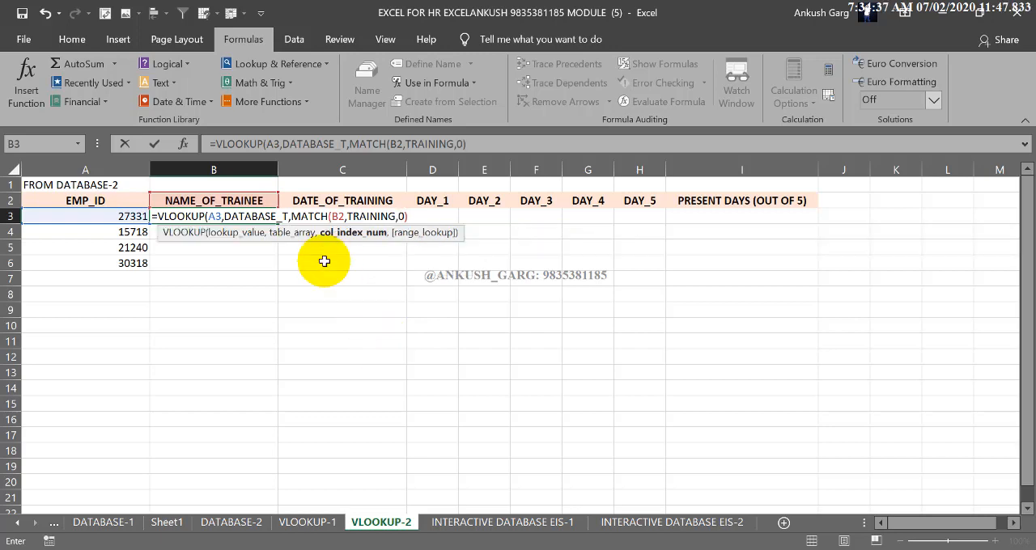
drag(293, 217, 404, 223)
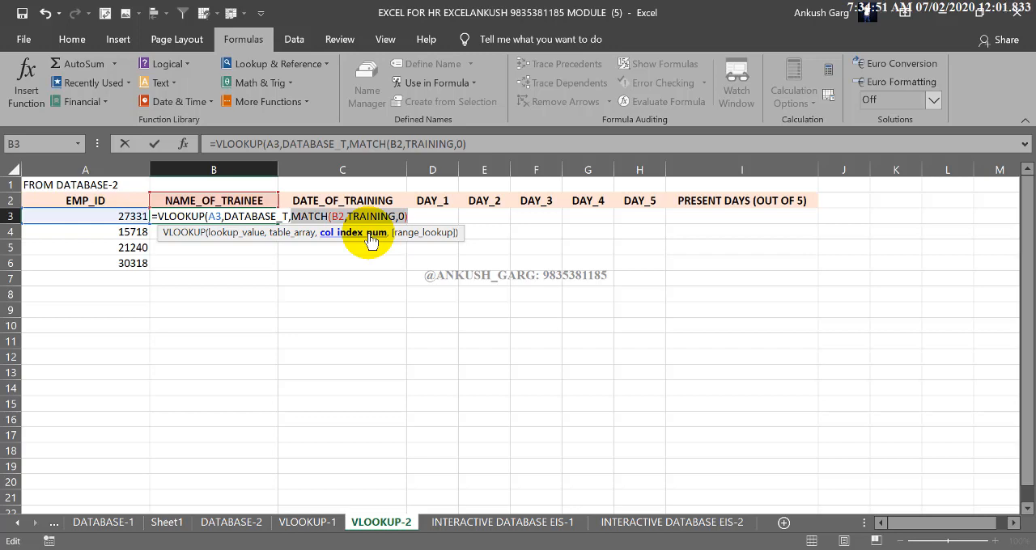
Complete the VLOOKUP in B3 with 0 for an exact match and enter the formula
key(Right)
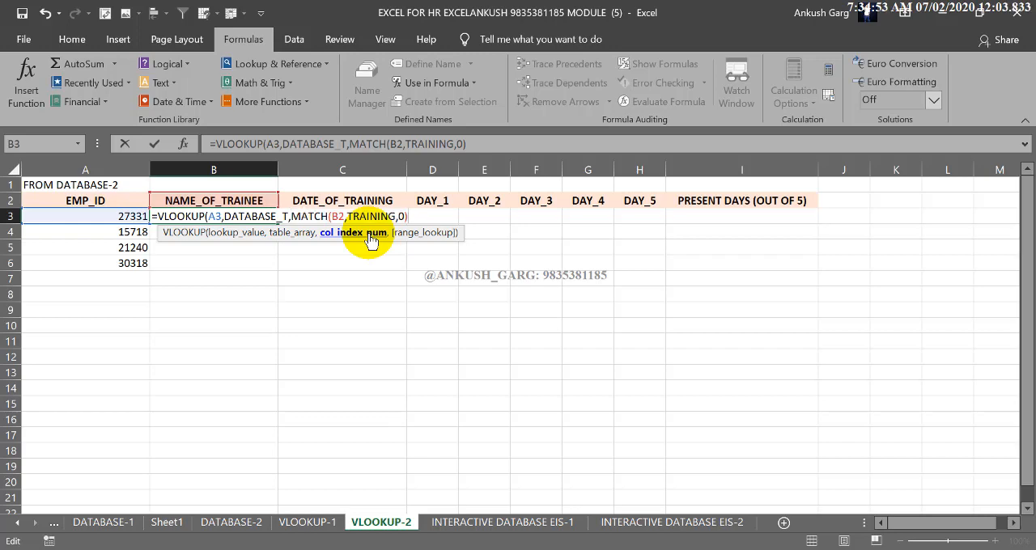
text(,)
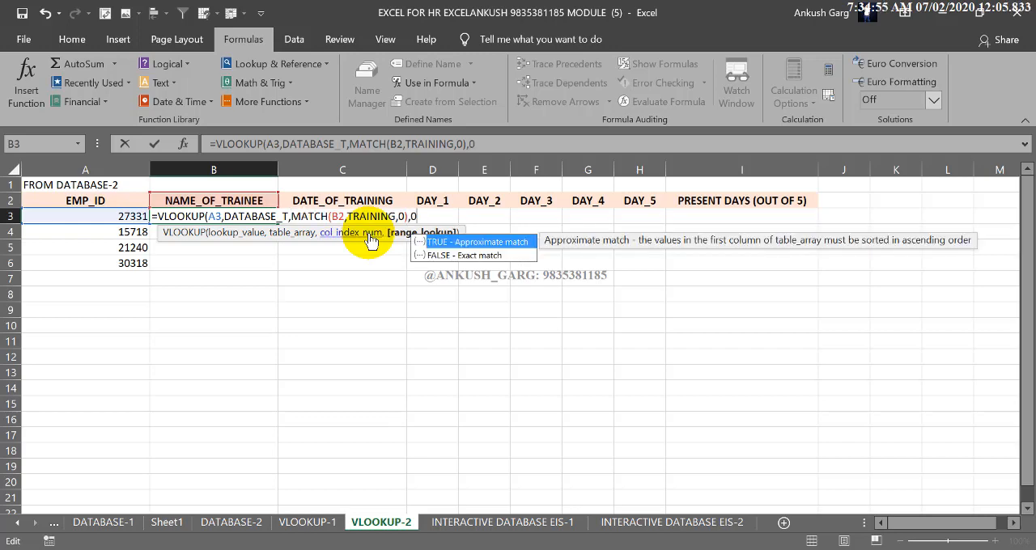
text(0))
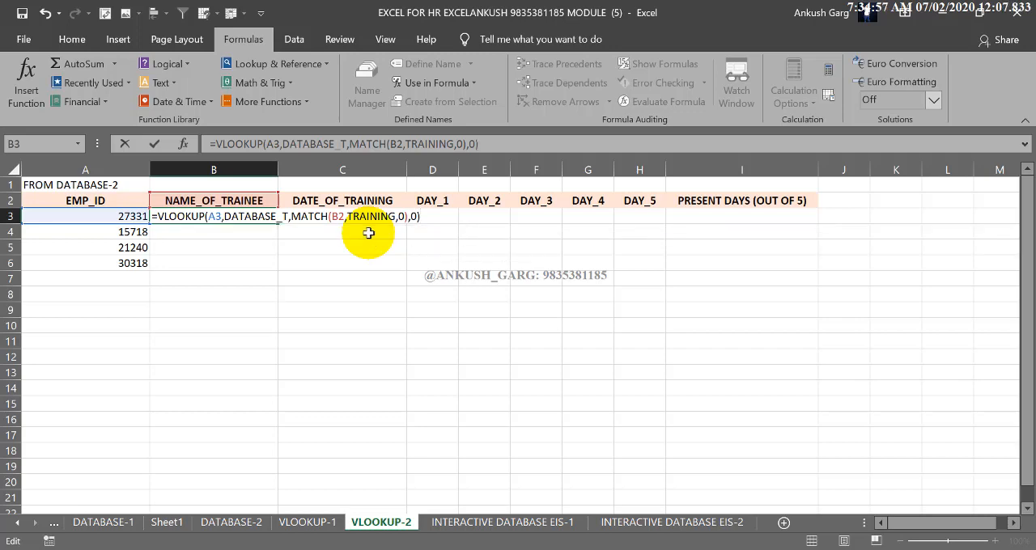
key(Return)
click(270, 216)
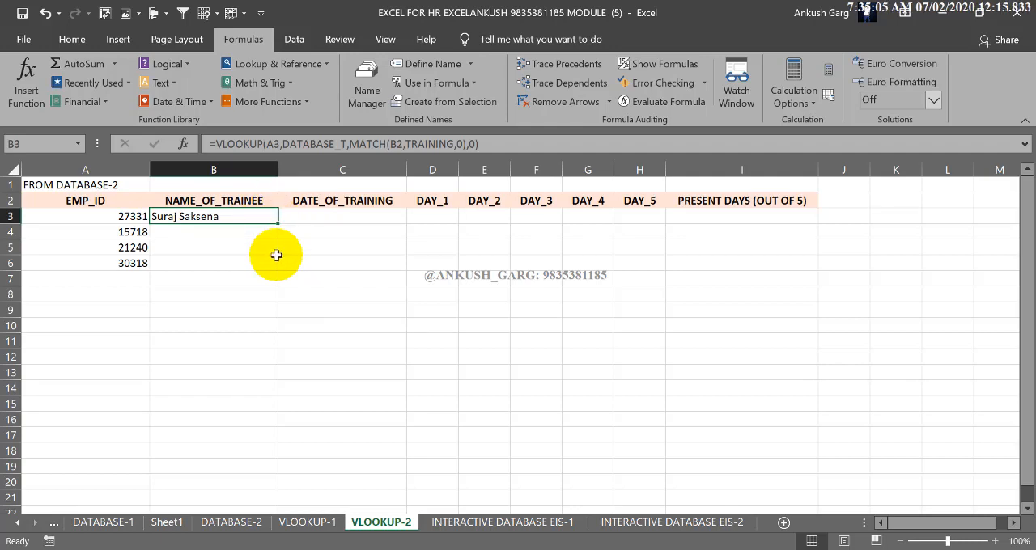
Make the MATCH lookup value absolute as $B$2 in B3's formula and fill it down to B6
double_click(242, 216)
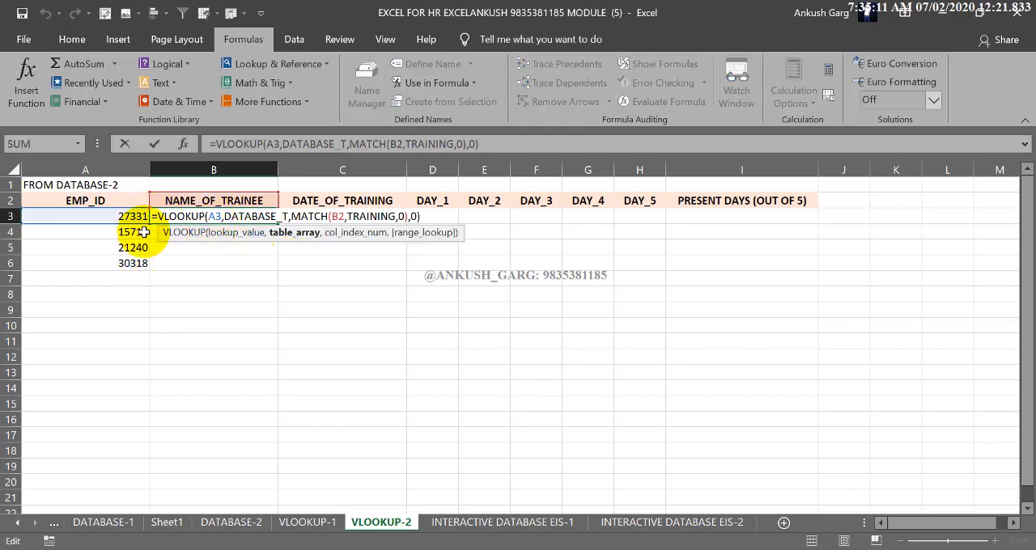
click(213, 217)
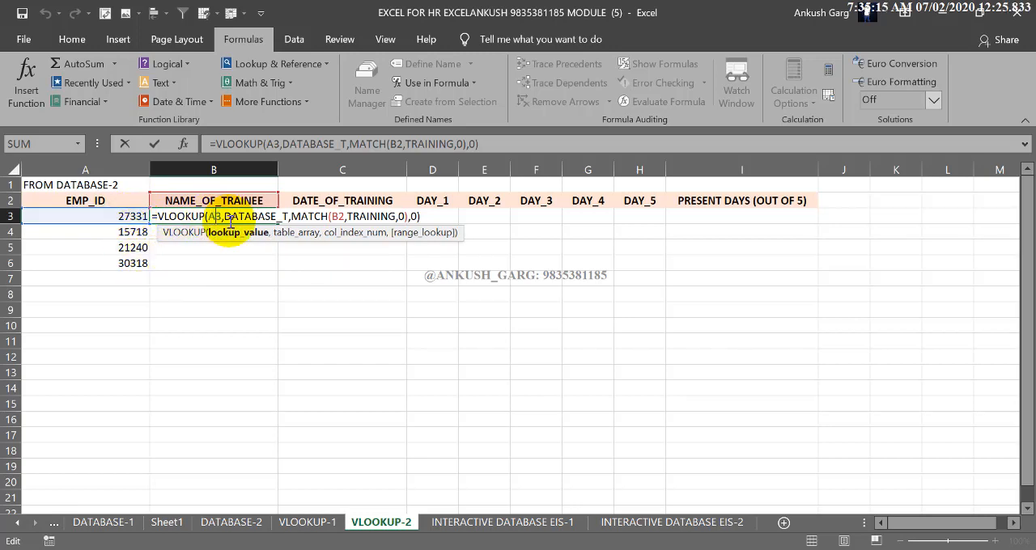
click(338, 215)
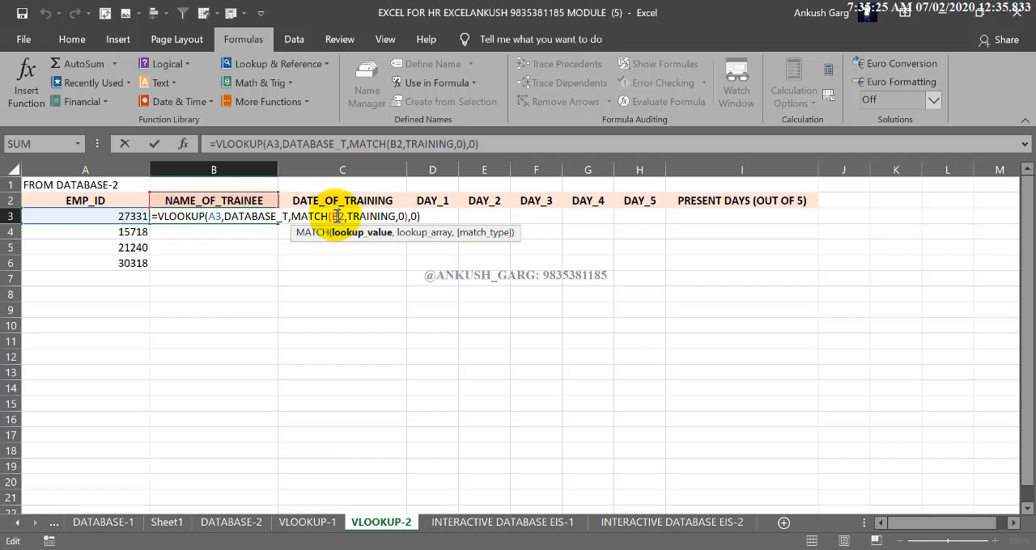
key(F4)
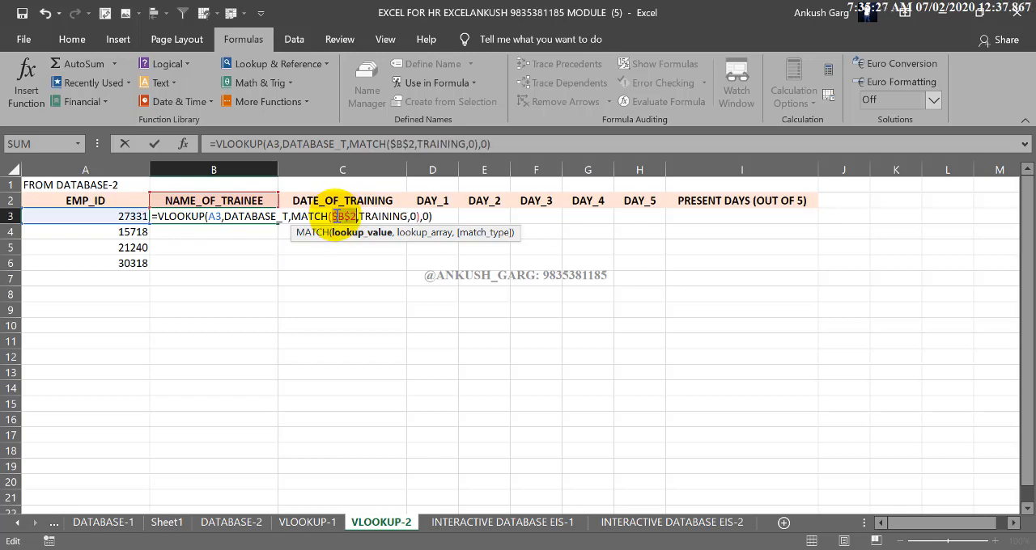
key(ctrl+Return)
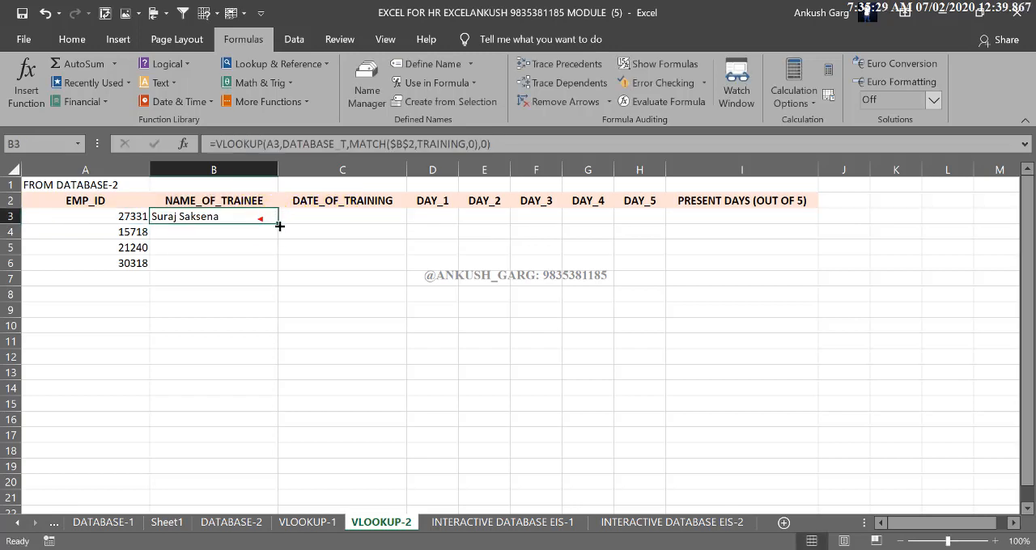
drag(279, 226, 278, 270)
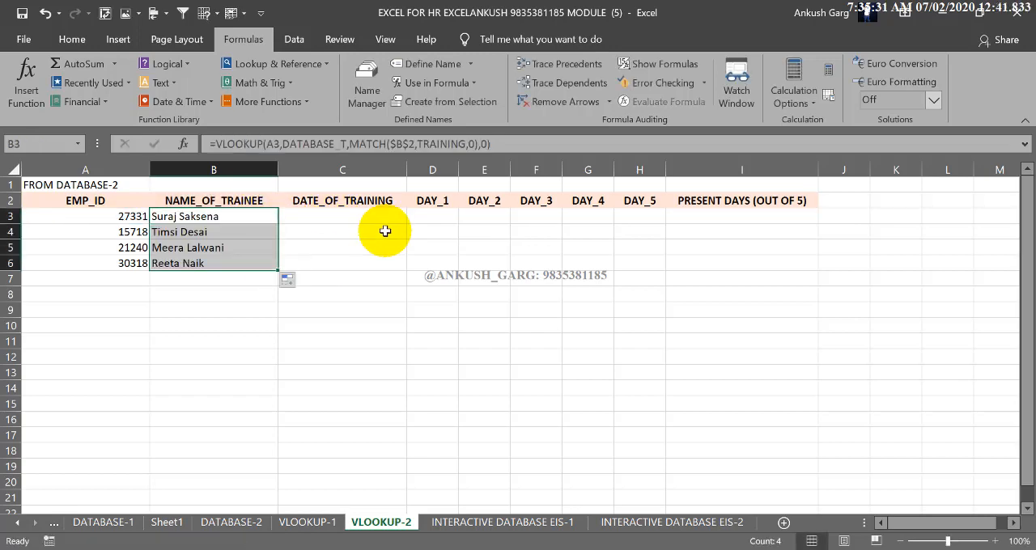
Edit B3's formula so the VLOOKUP lookup value is $A$3 and the MATCH lookup value is relative B2
click(237, 217)
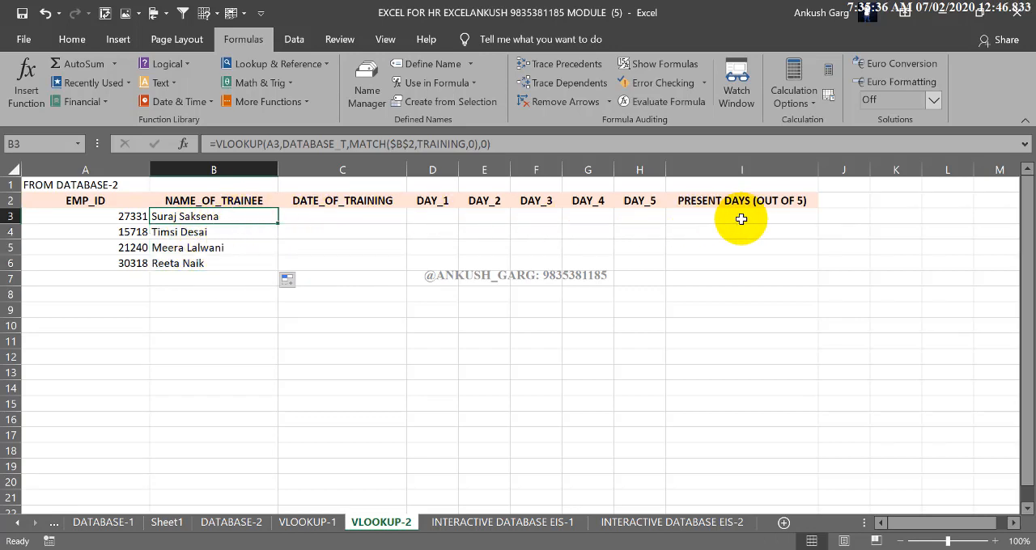
double_click(198, 218)
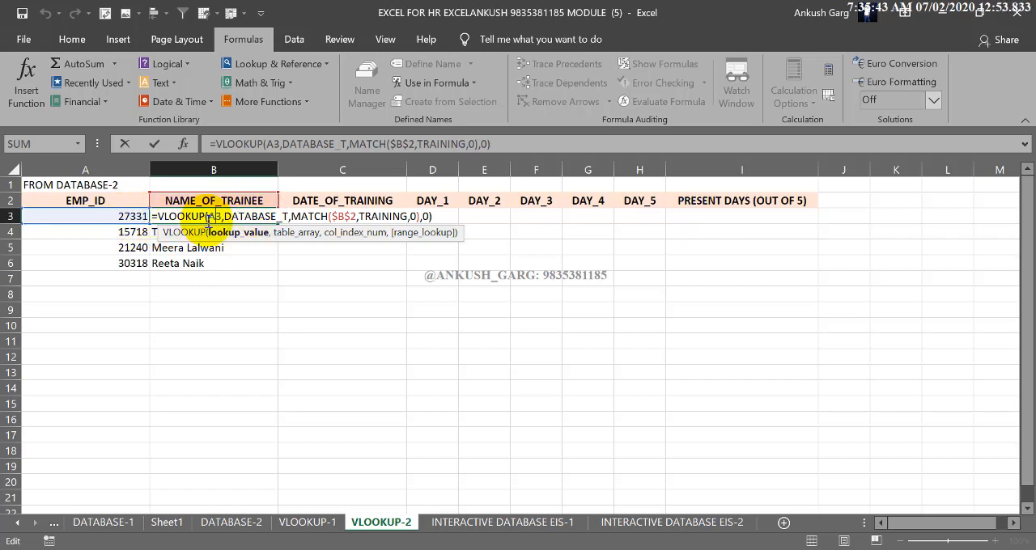
key(F4)
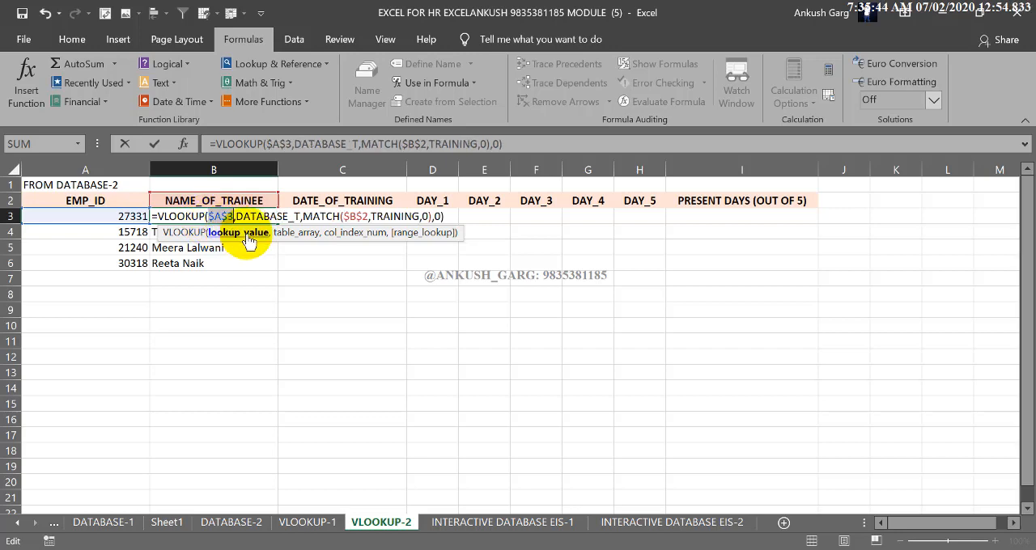
click(357, 216)
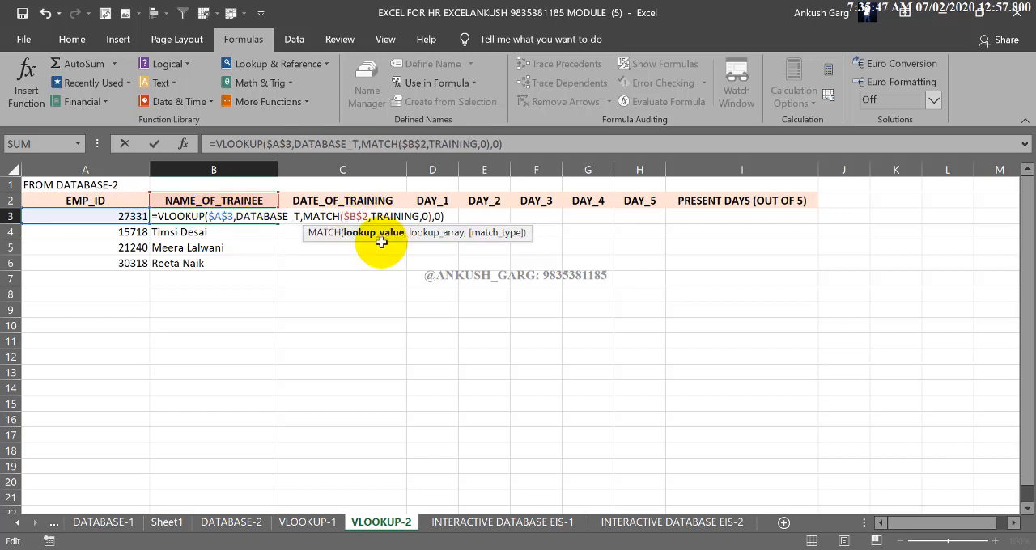
key(F4)
key(F4)
key(F4)
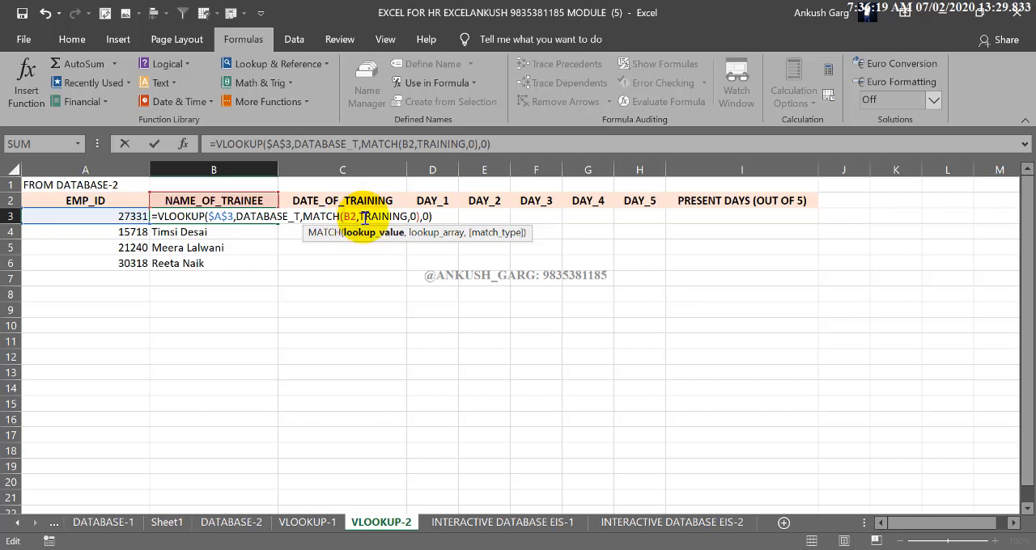
key(Return)
Fill B3's formula across row 3 to column I, and clear the result under PRESENT DAYS (OUT OF 5)
click(254, 215)
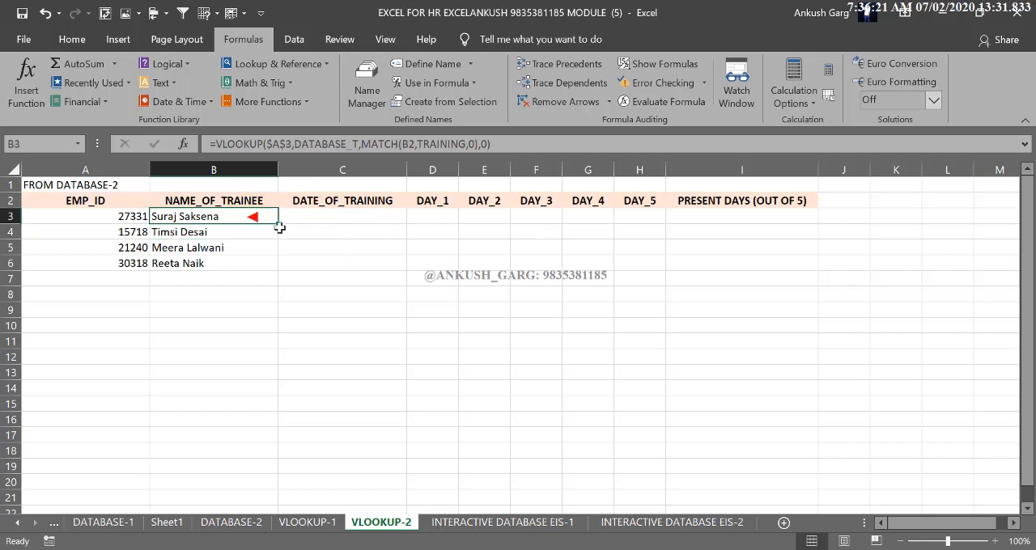
drag(277, 224, 756, 223)
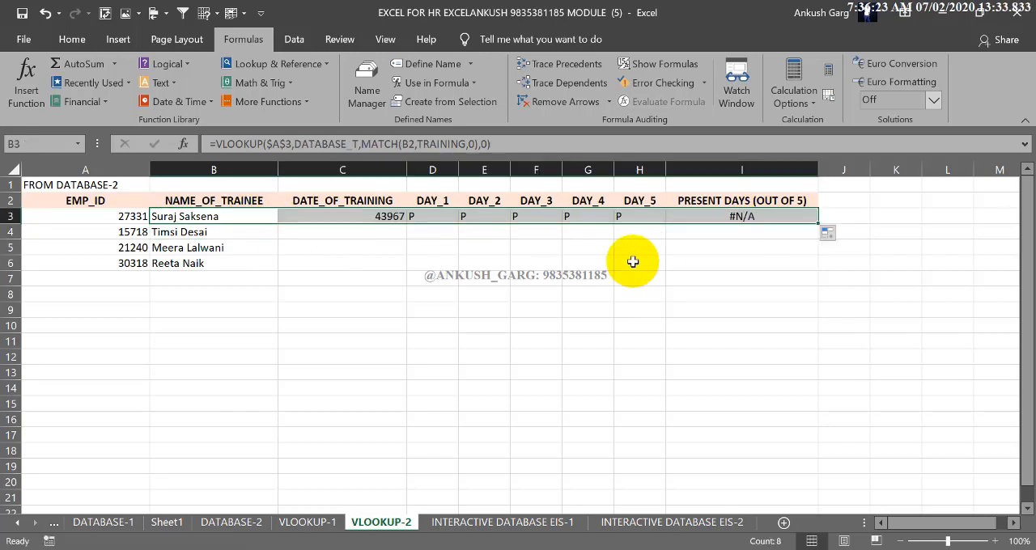
click(723, 216)
key(Delete)
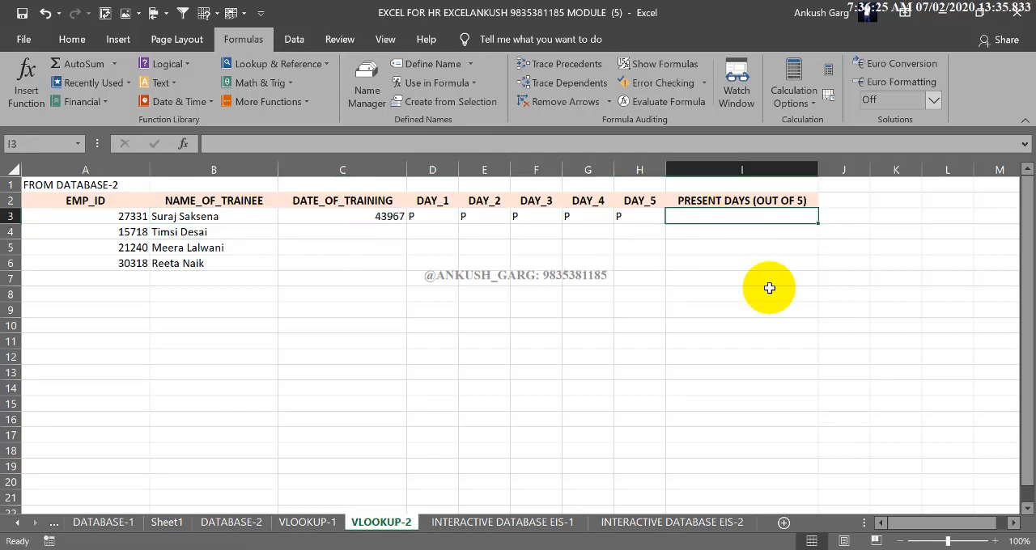
Format the training date in C3 as Long Date and widen column C to fit it
click(391, 217)
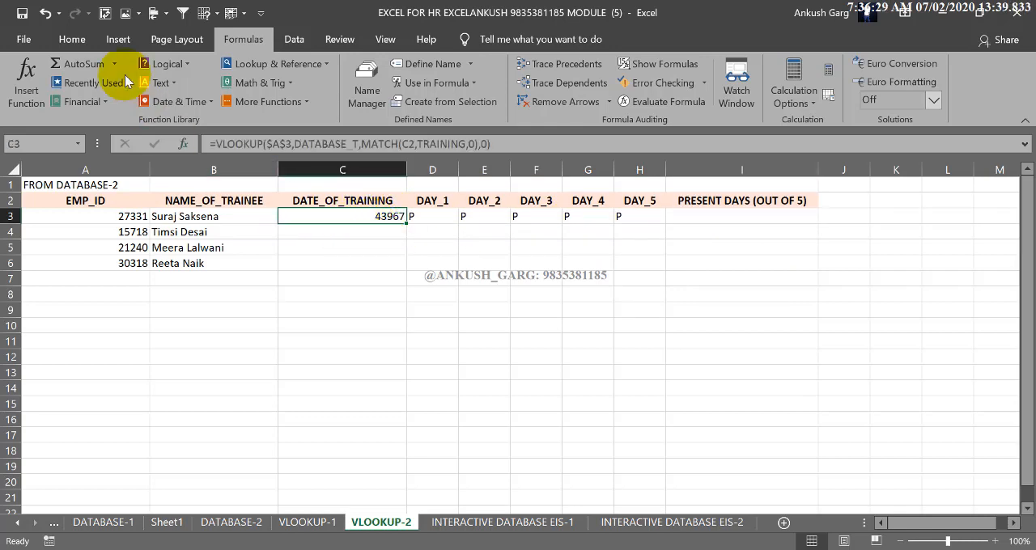
click(72, 39)
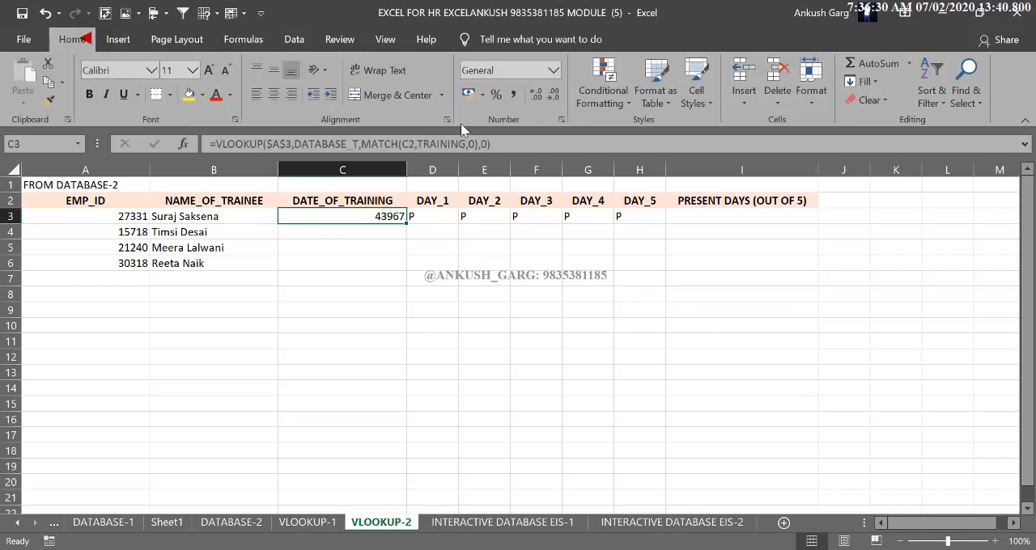
click(552, 75)
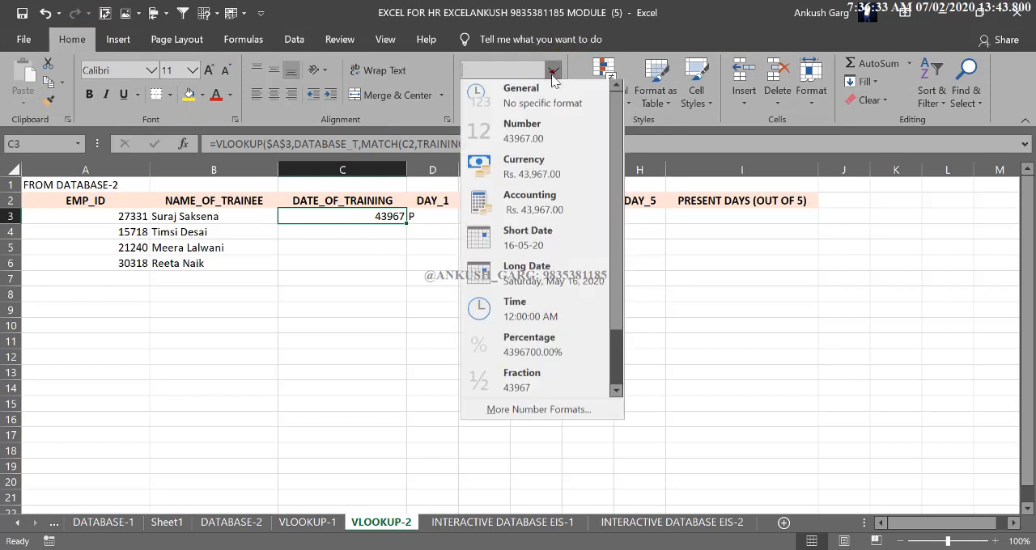
click(547, 279)
drag(406, 167, 422, 167)
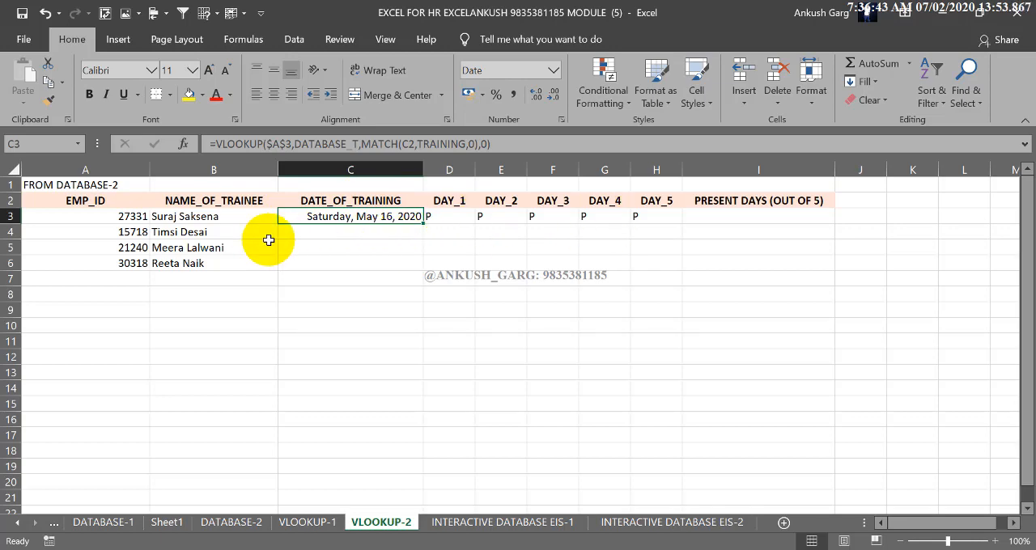
Edit B4's formula to use $A$4 as VLOOKUP lookup value and relative B2 as MATCH lookup value
click(229, 233)
double_click(229, 232)
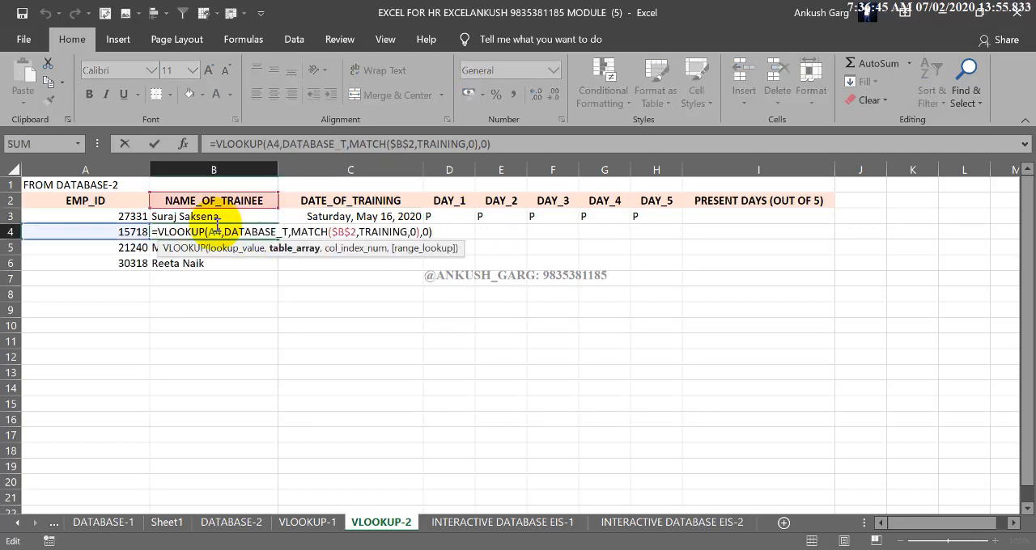
double_click(224, 233)
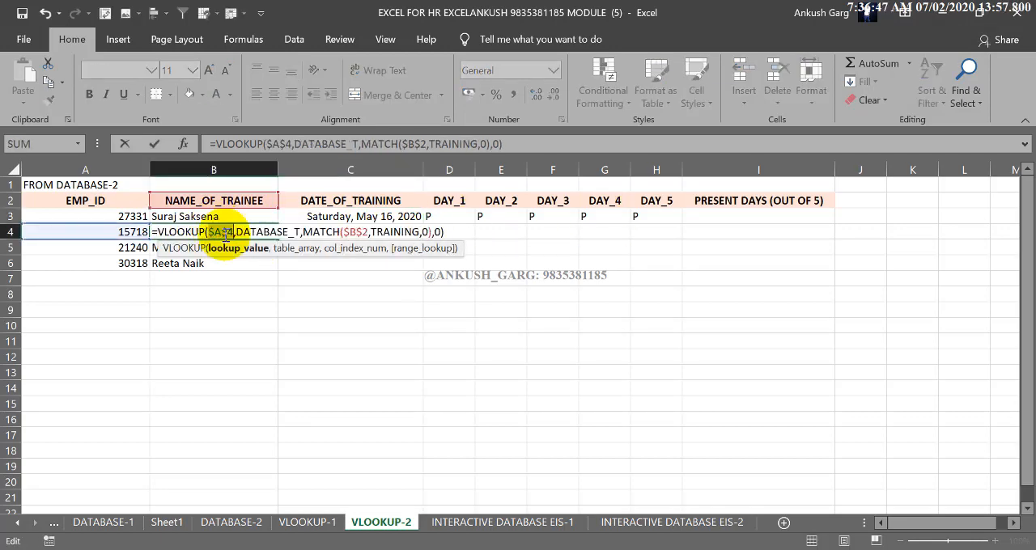
key(F4)
click(356, 234)
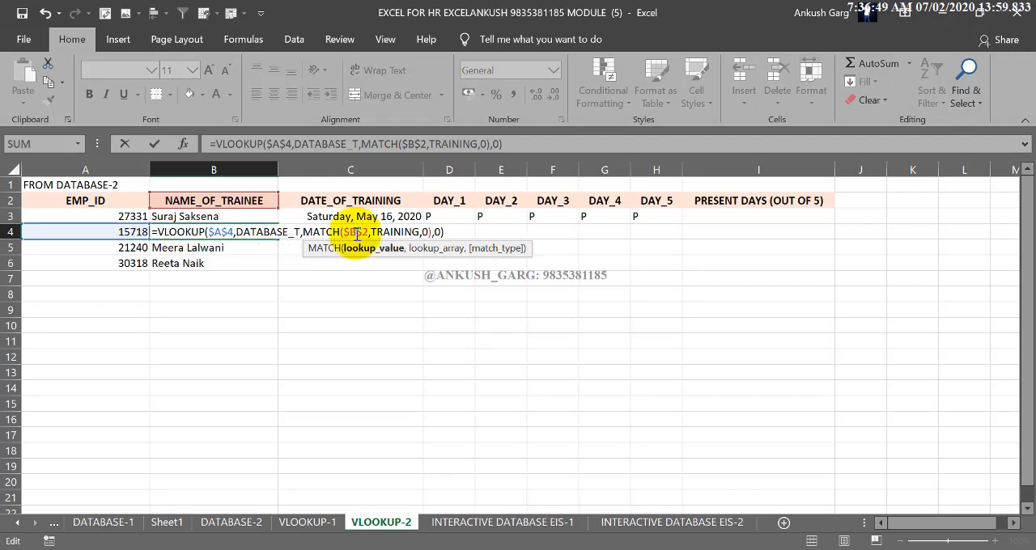
key(F4)
key(F4)
key(F4)
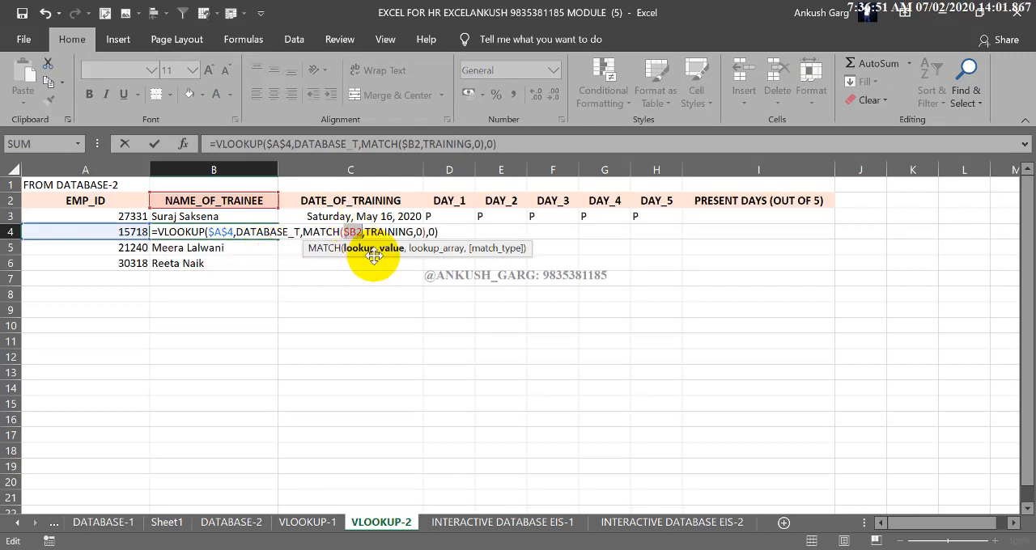
key(Return)
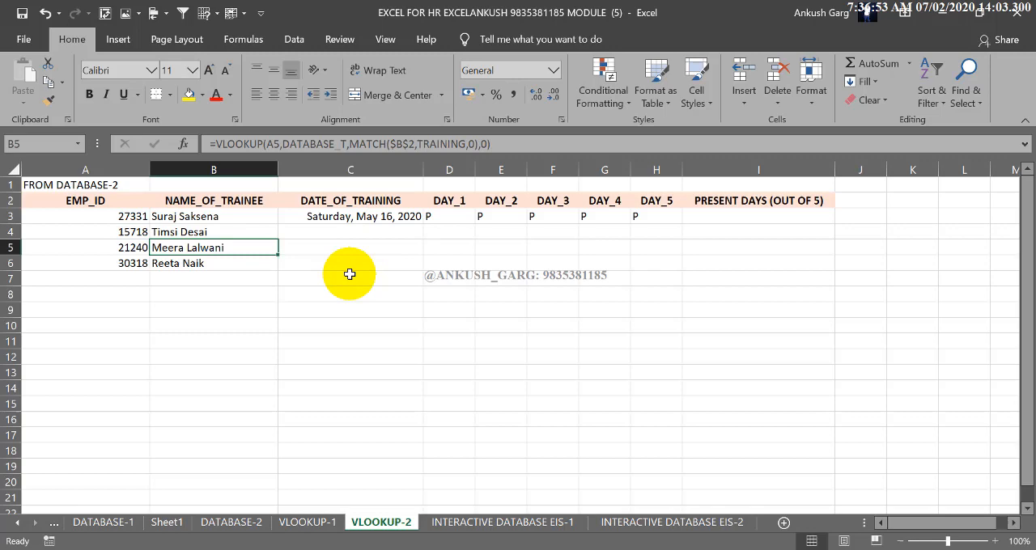
Lock the VLOOKUP lookup value in B5 as $A$5 and make its MATCH lookup value relative B2
double_click(188, 247)
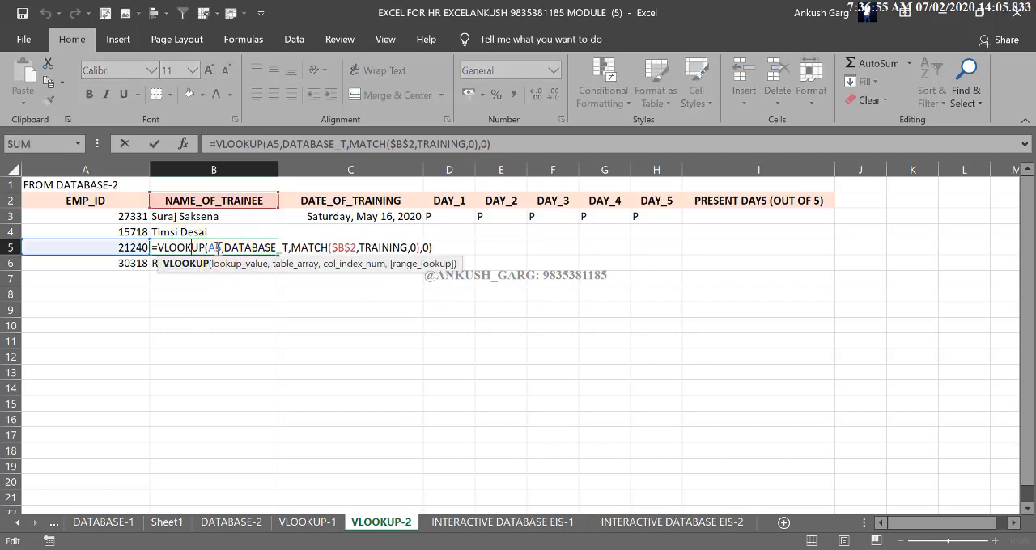
click(217, 248)
click(243, 264)
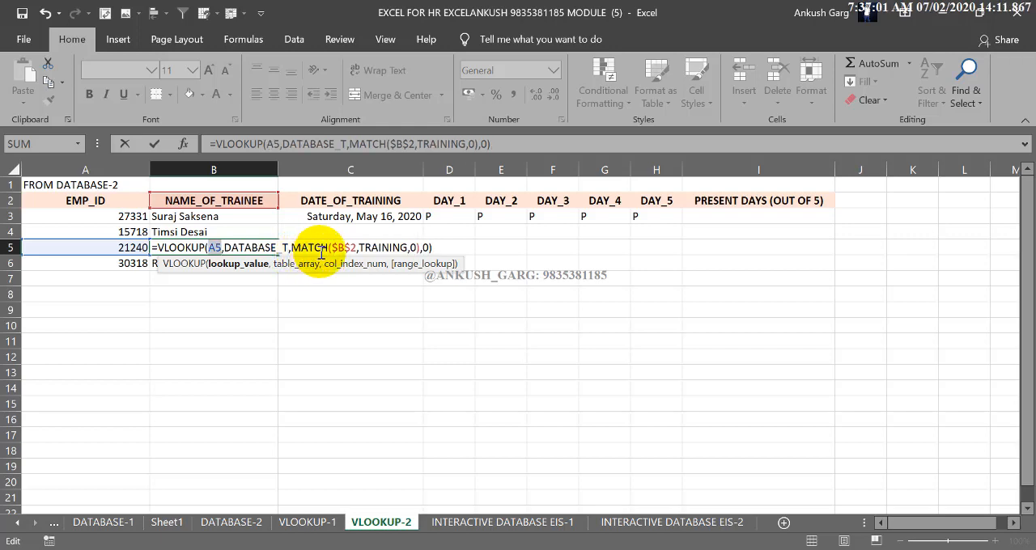
key(F4)
click(353, 248)
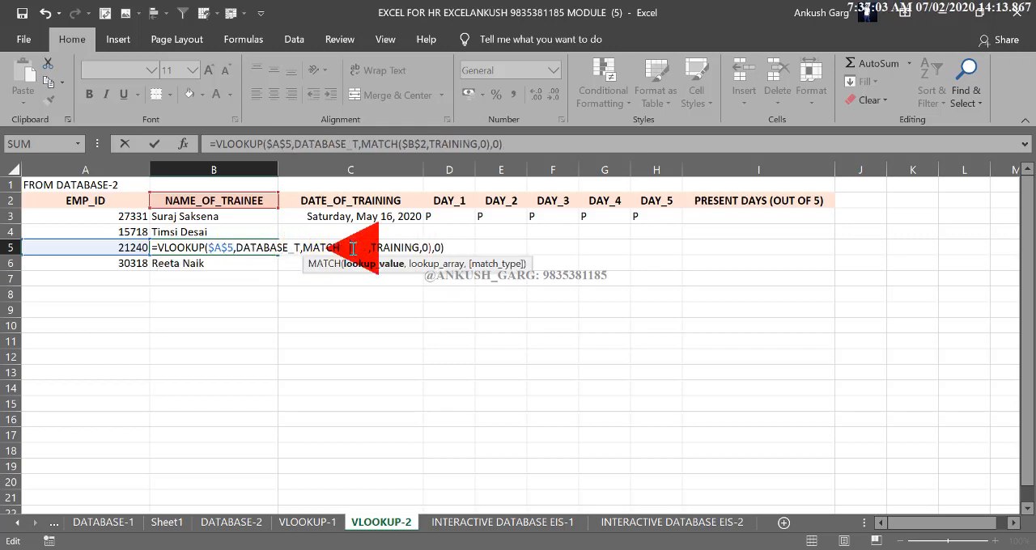
key(F4)
key(F4)
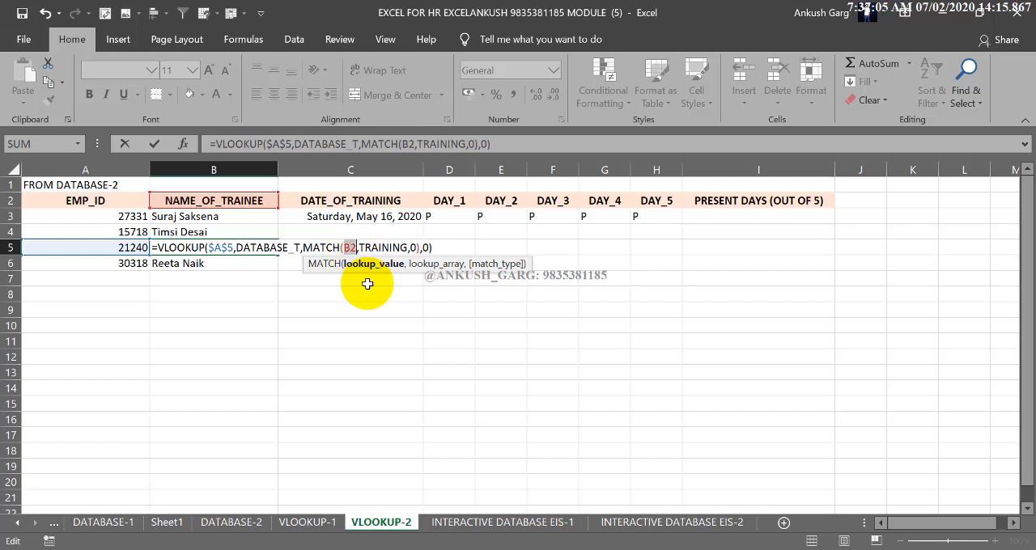
key(Return)
Change B6's formula so VLOOKUP looks up $A$6 and MATCH looks up relative B2
double_click(202, 263)
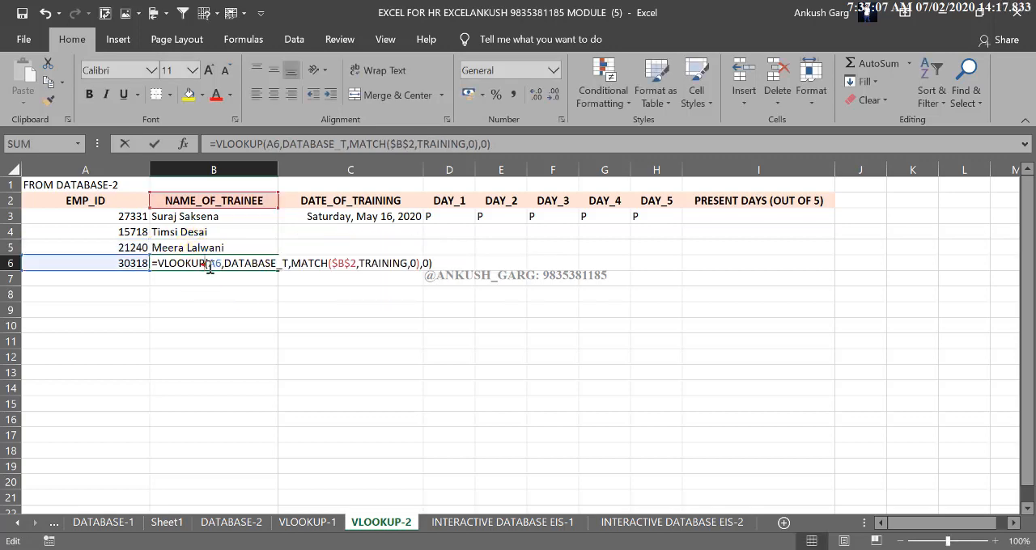
click(213, 263)
key(F4)
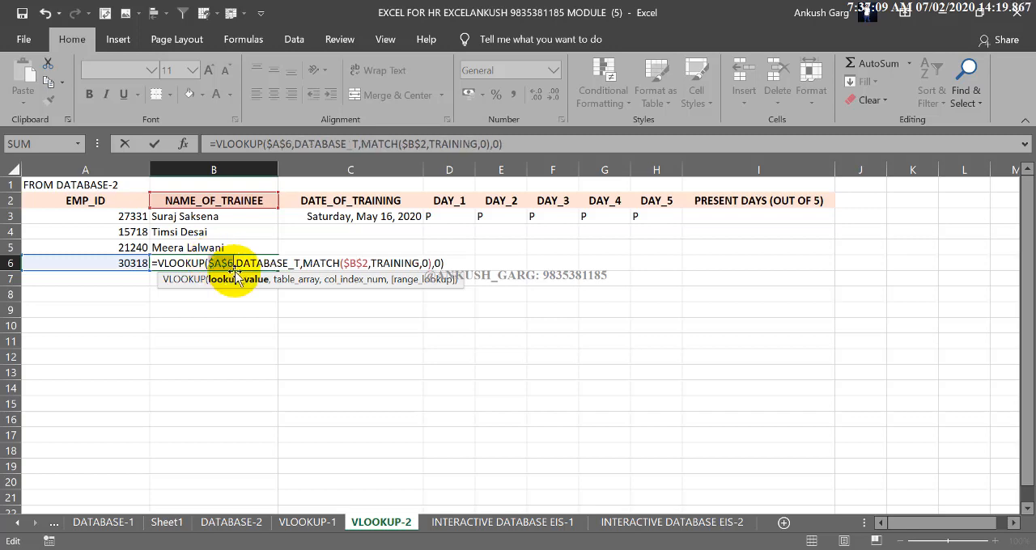
click(348, 263)
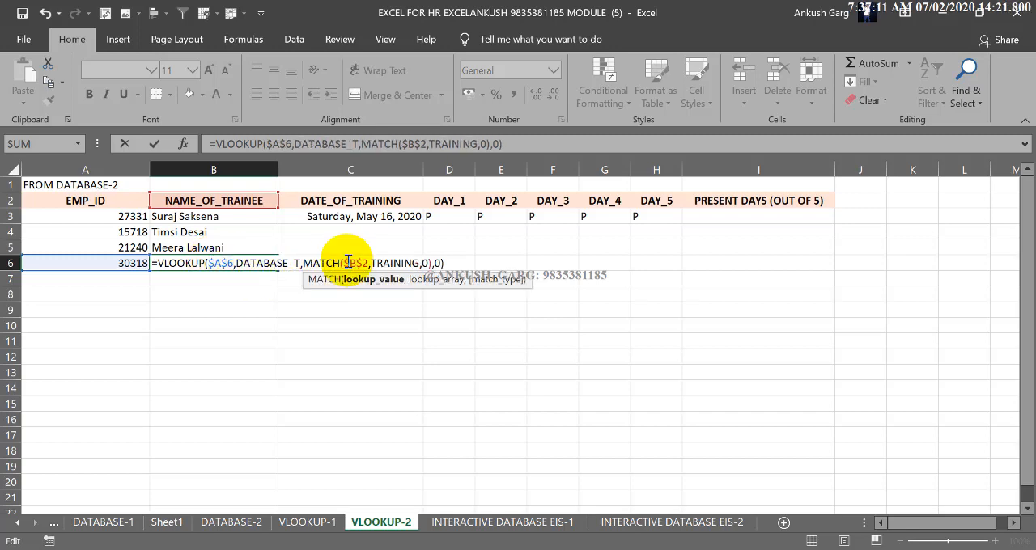
key(F4)
key(F4)
key(Return)
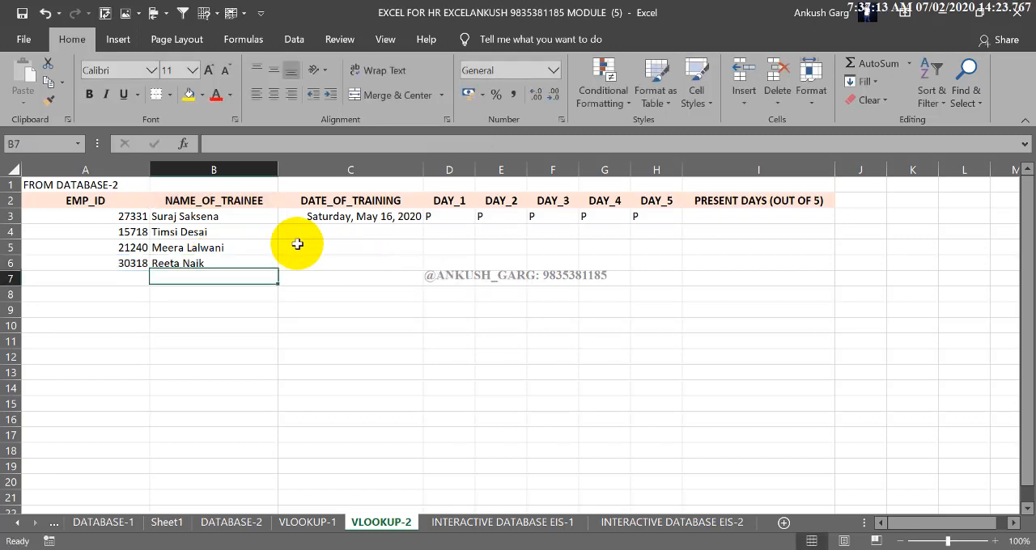
Fill the B4:B6 lookup formulas across to column H and format the training dates in C4:C6 as Long Date
drag(255, 231, 705, 293)
click(605, 325)
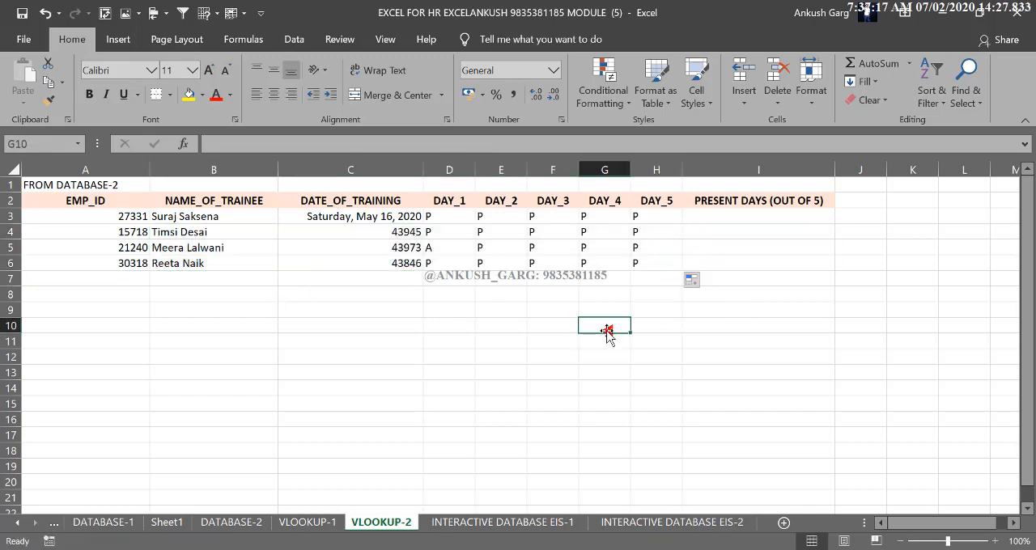
drag(393, 232, 392, 263)
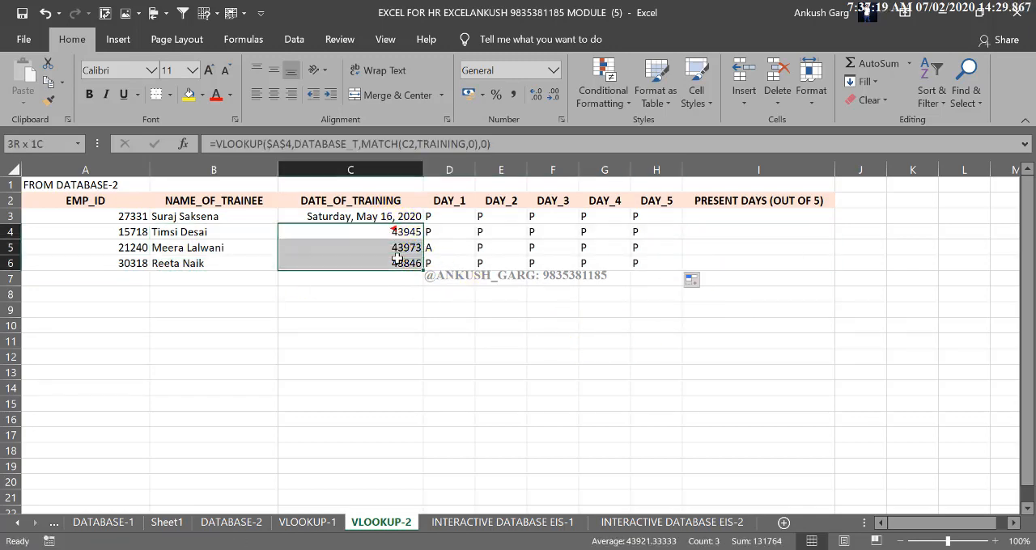
click(554, 70)
click(502, 280)
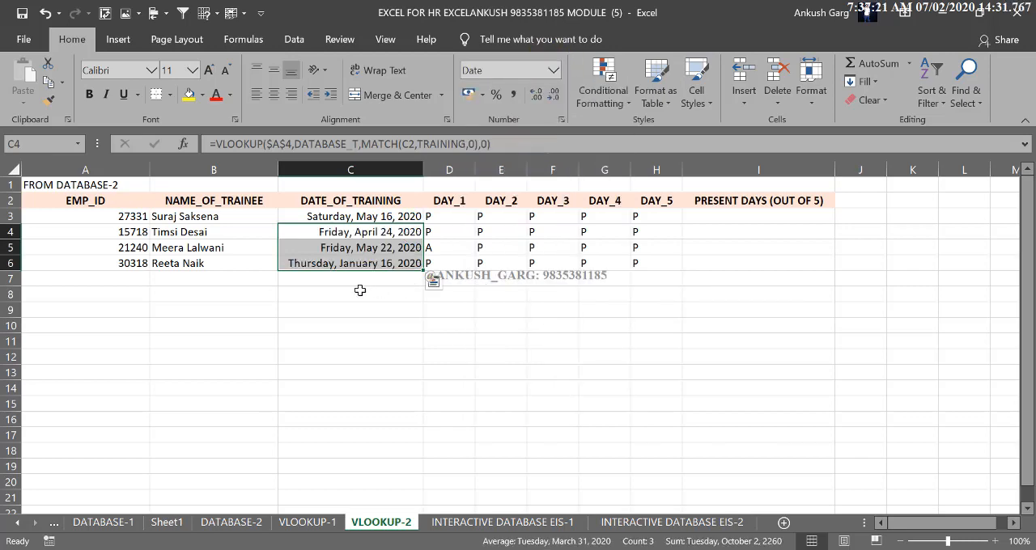
click(360, 292)
Clear all the employee IDs from A3:A6
drag(122, 217, 115, 257)
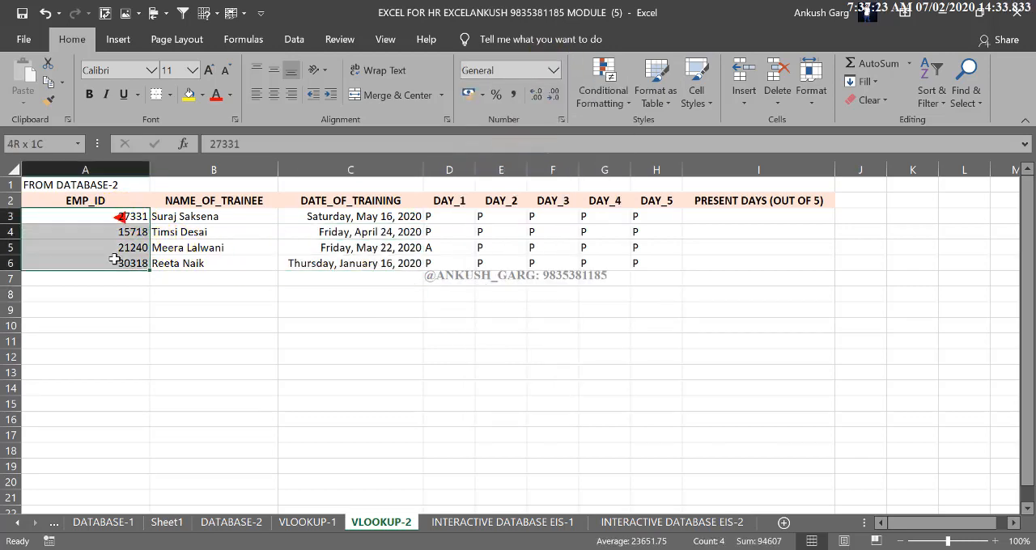
key(Delete)
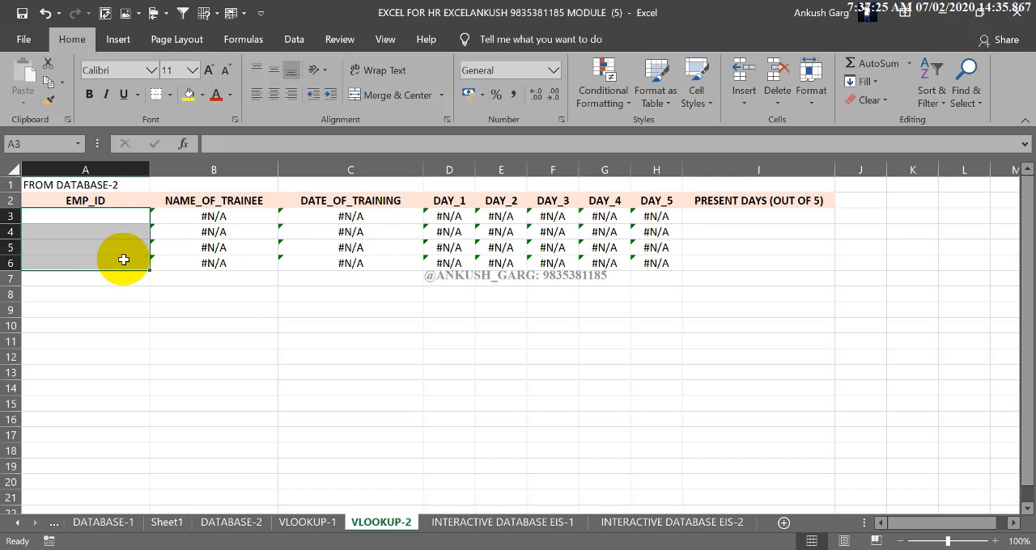
click(131, 215)
click(131, 215)
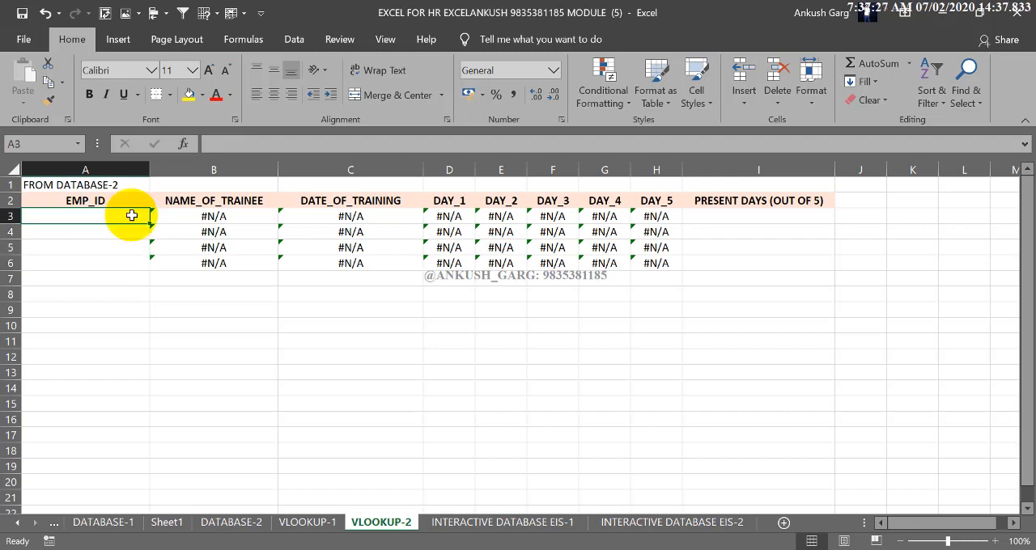
Get the employee ID in A8 of DATABASE-2 and enter it in A3 of VLOOKUP-2
click(239, 522)
click(130, 304)
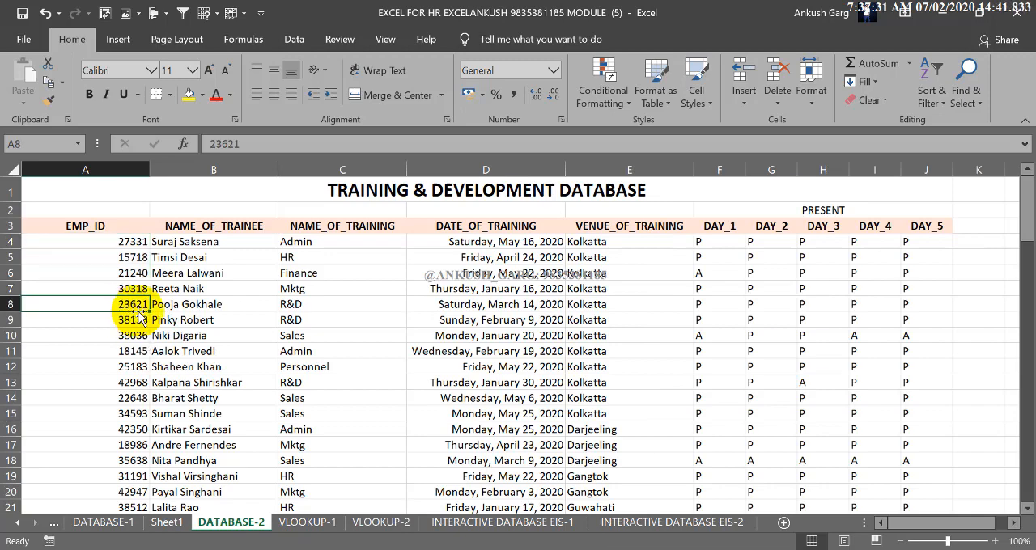
click(371, 520)
click(112, 220)
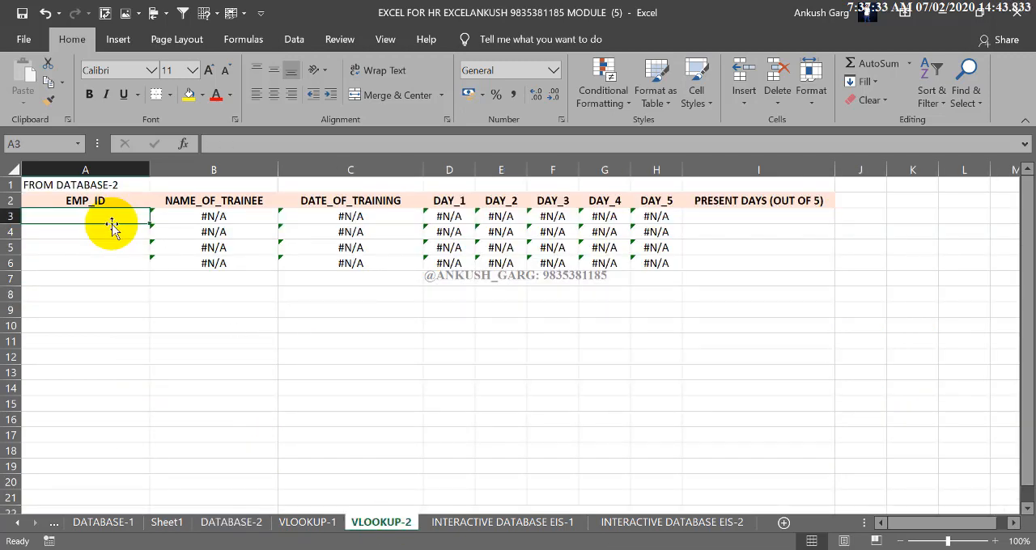
text(236)
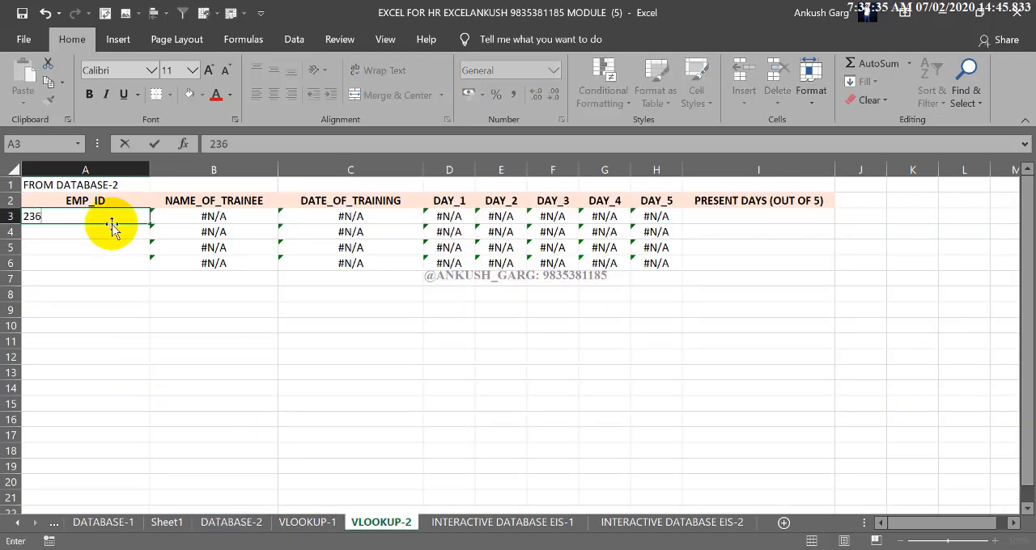
text(21)
key(Return)
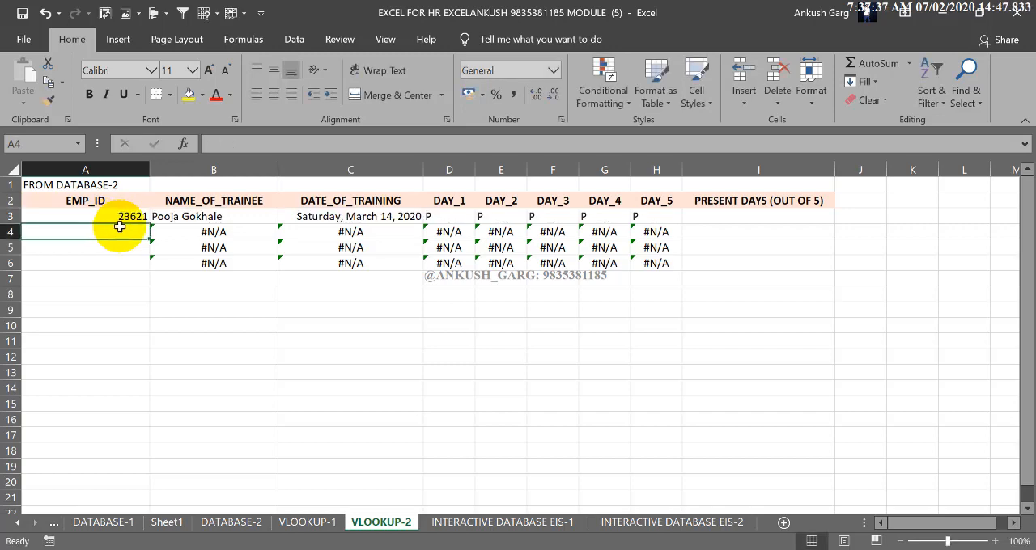
Clear the range B4:H7, removing the lookup formulas below the first trainee row
click(187, 217)
drag(369, 203, 652, 217)
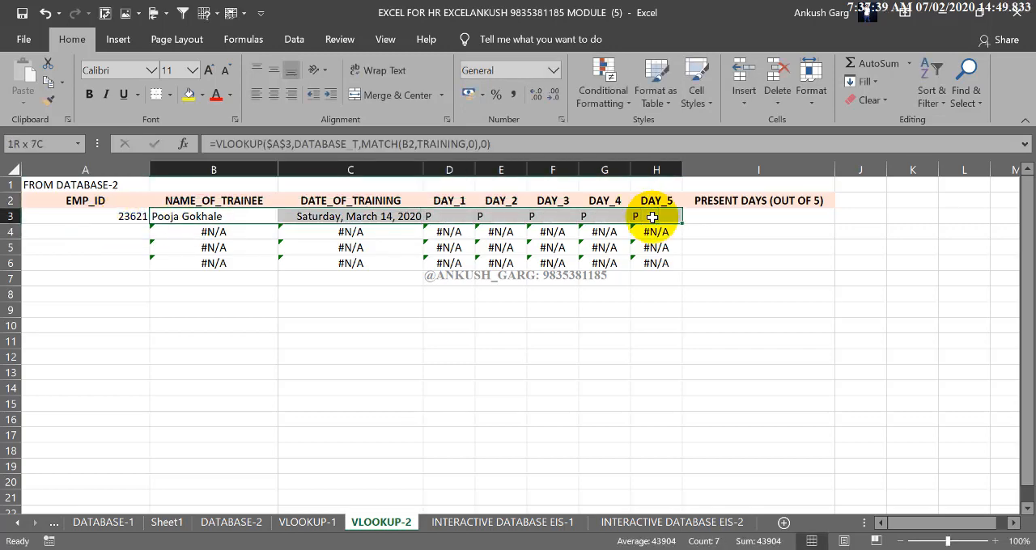
drag(166, 233, 623, 271)
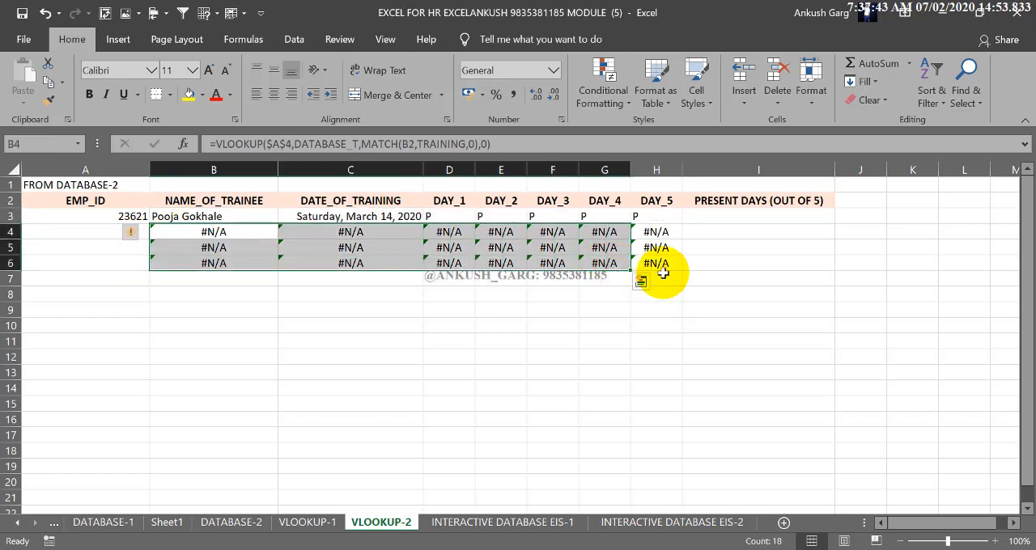
drag(657, 232, 220, 279)
key(Delete)
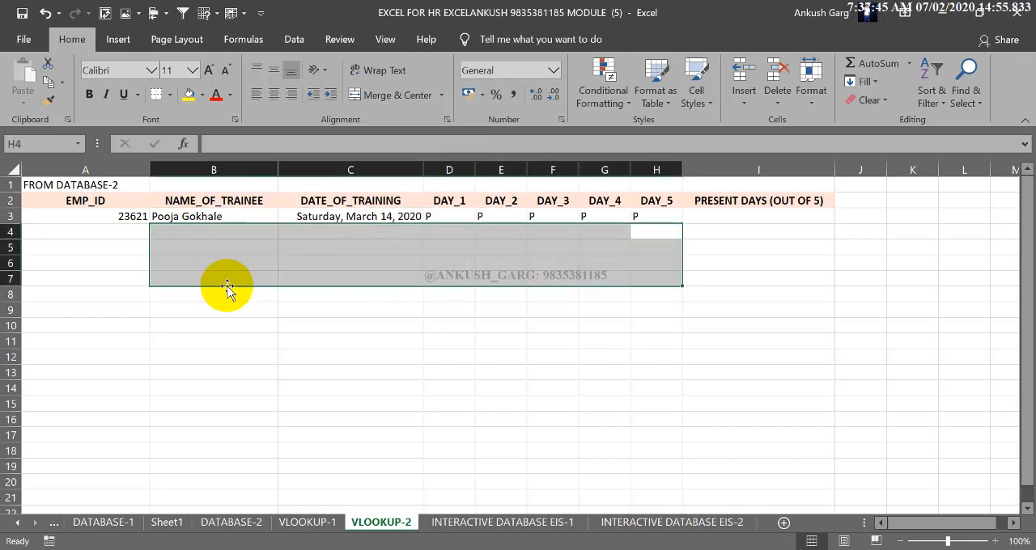
click(217, 325)
Examine the row 3 lookup formulas, especially the DATABASE_T table array argument in B3's VLOOKUP
click(216, 218)
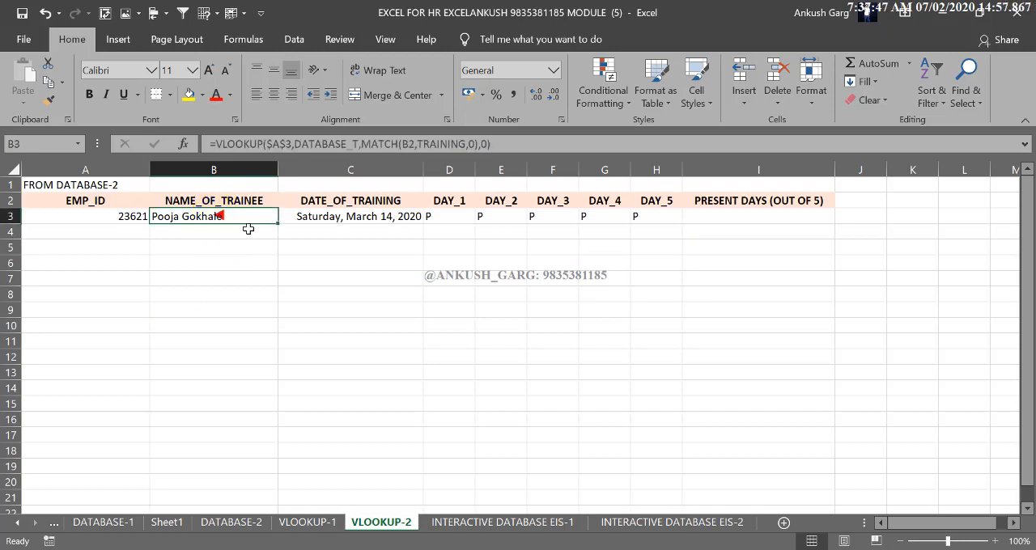
click(638, 220)
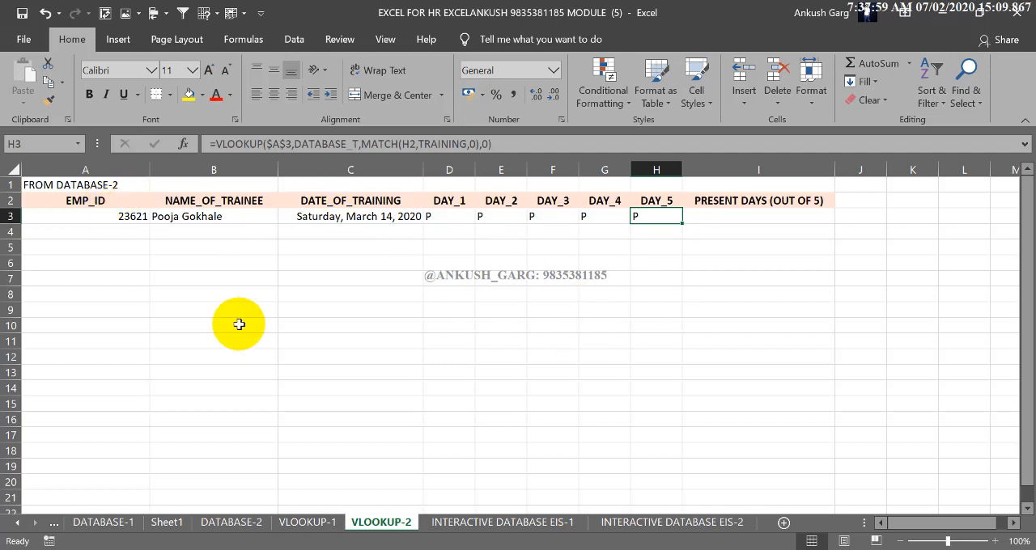
click(243, 217)
double_click(242, 217)
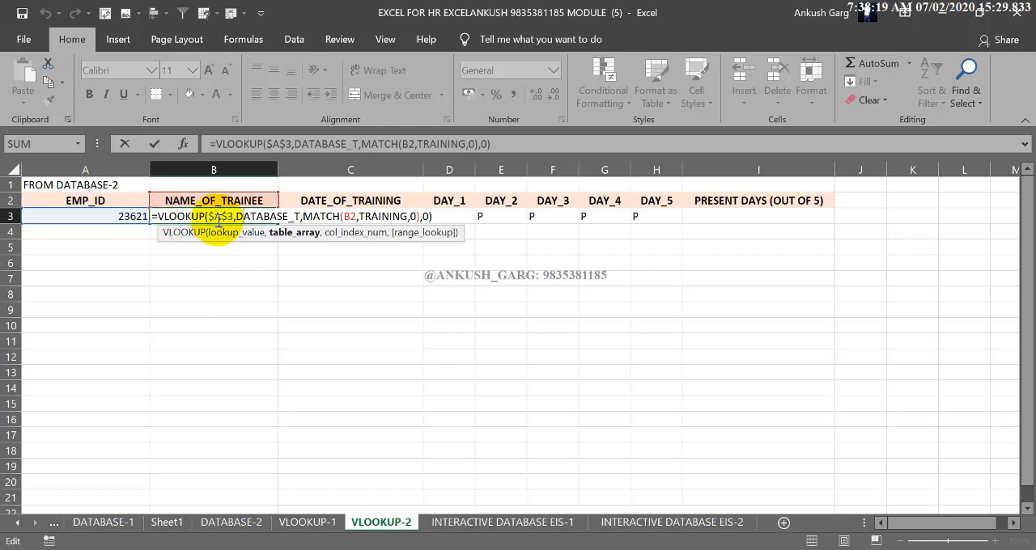
drag(235, 217, 272, 217)
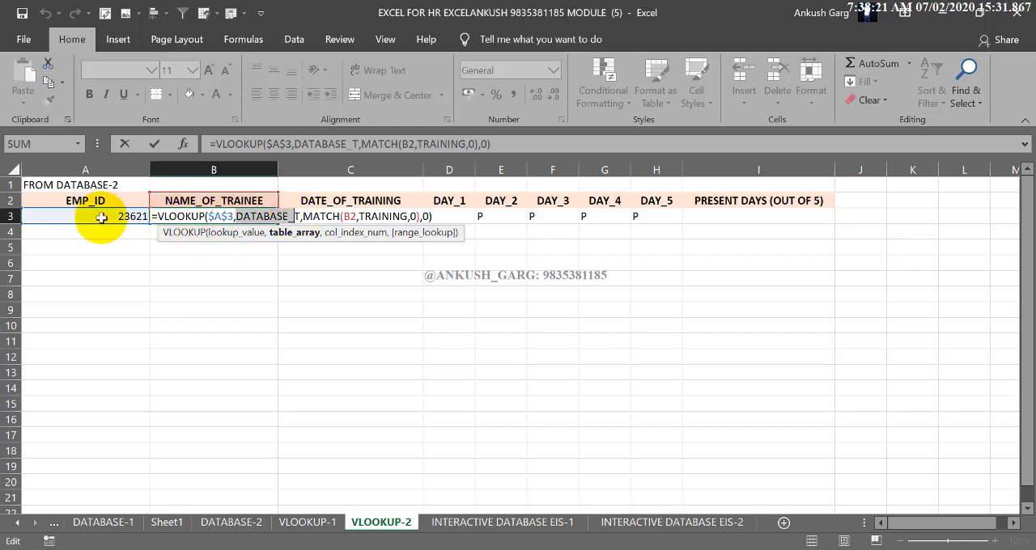
click(275, 217)
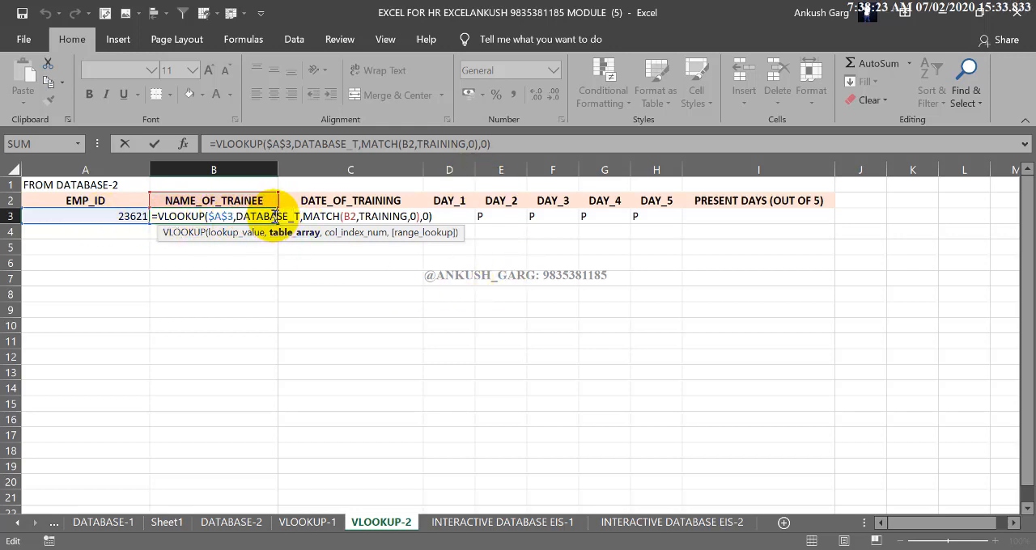
key(Return)
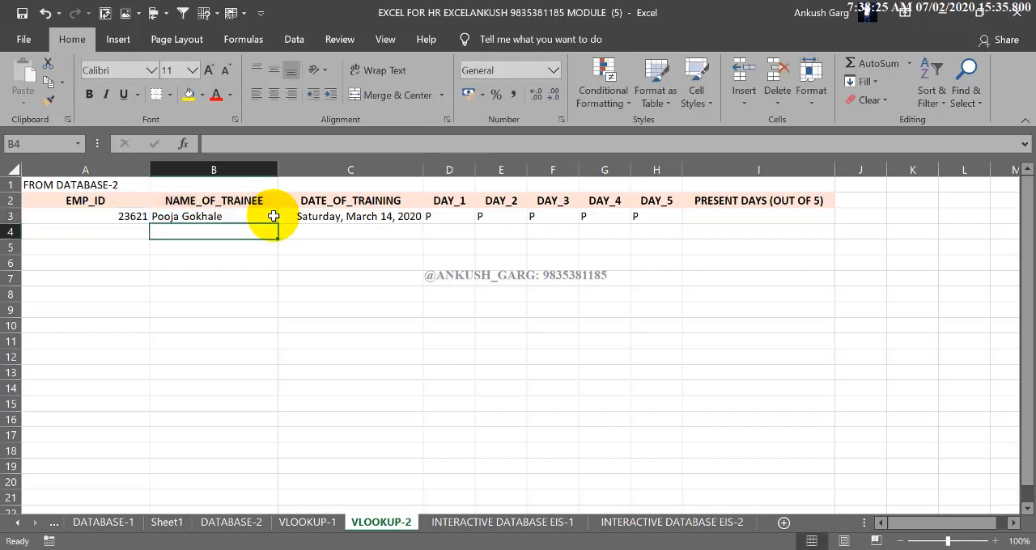
Enter =COUNTIF(D3:H3,"P") in I3 to count the trainee's present days from DAY_1 to DAY_5
click(719, 217)
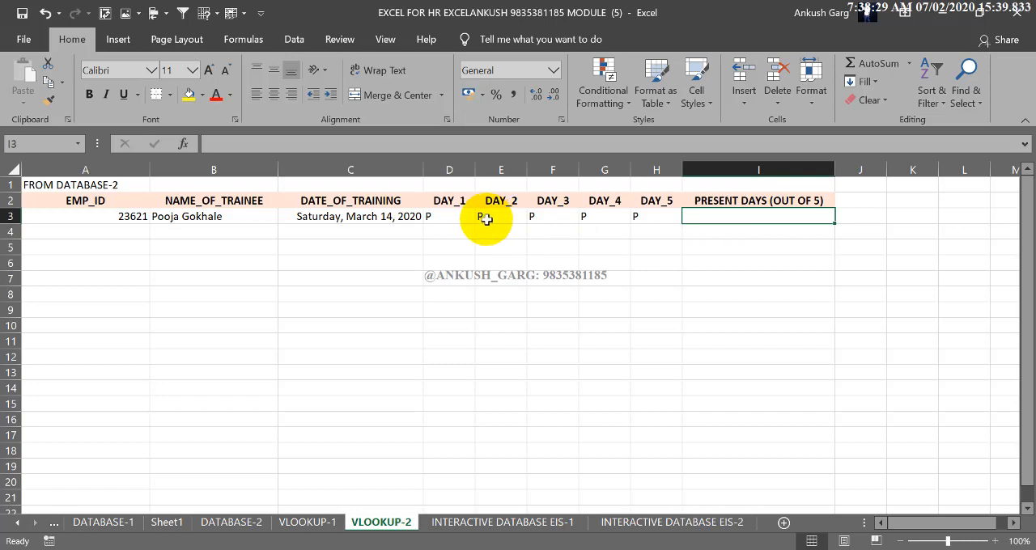
click(452, 216)
drag(510, 214, 682, 221)
click(718, 219)
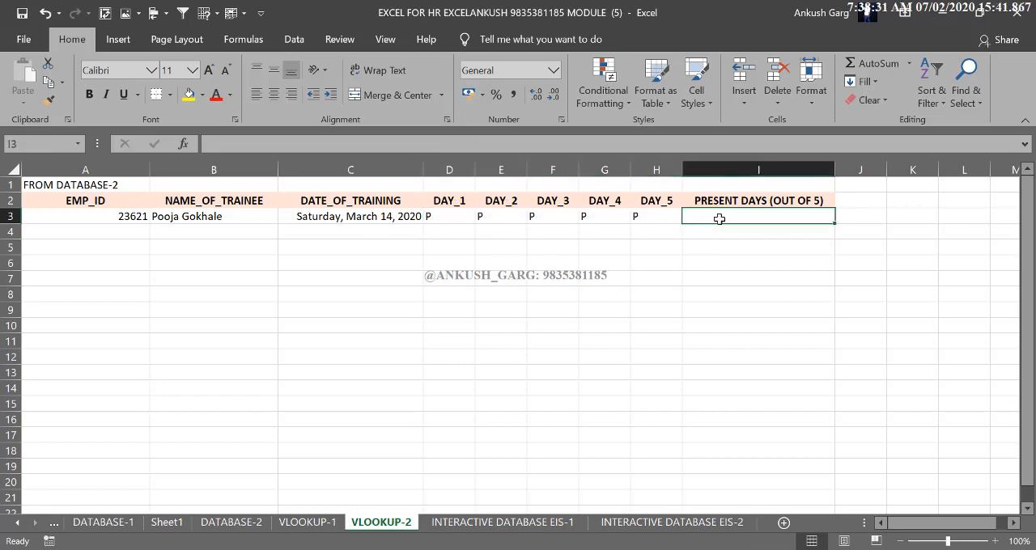
text(=)
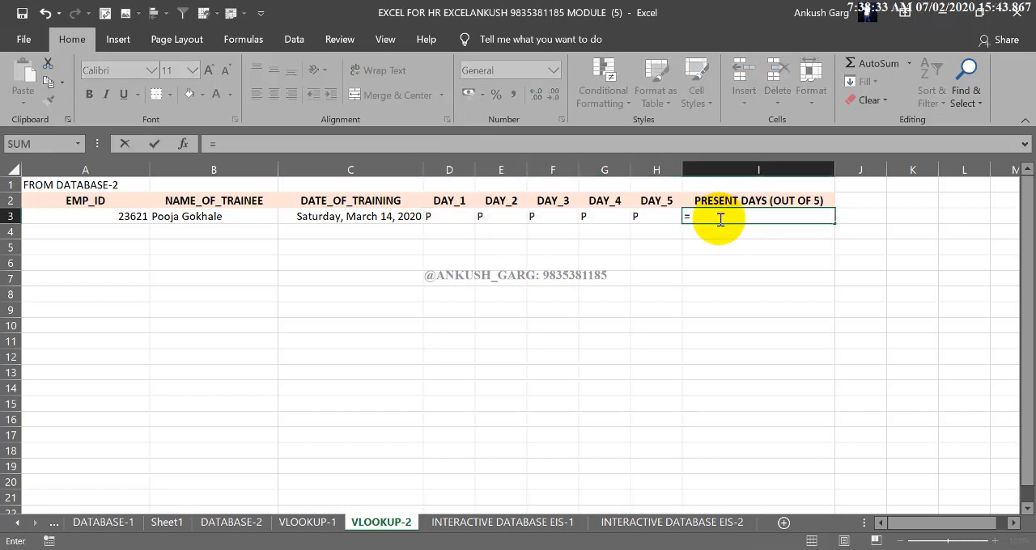
text(COUNTIF)
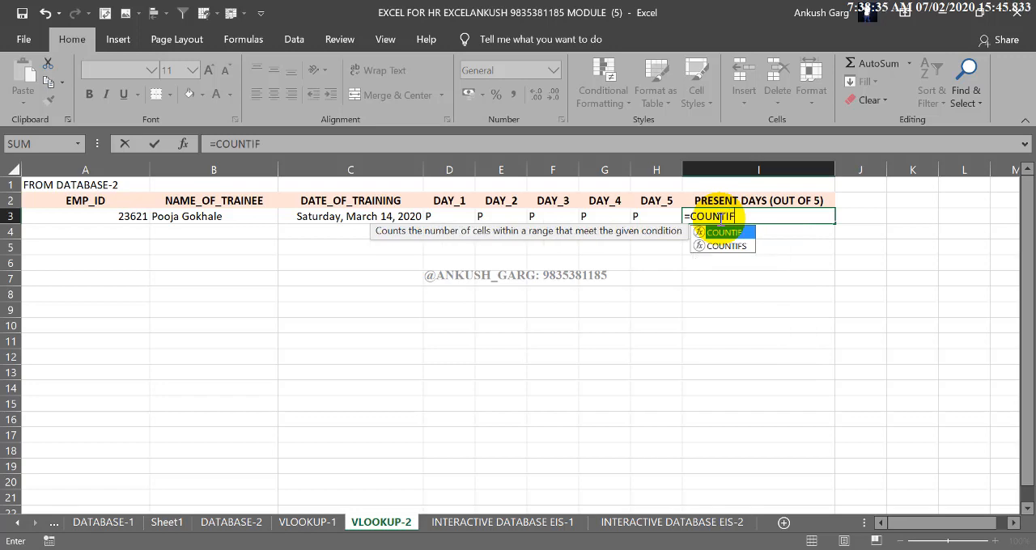
text(()
drag(462, 214, 639, 212)
text(,"P)
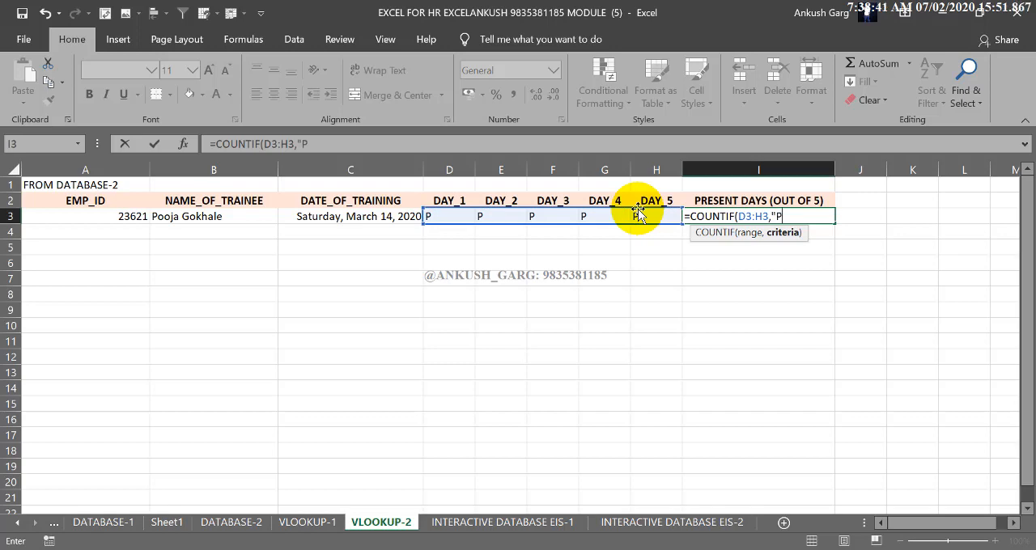
text(")
key(Return)
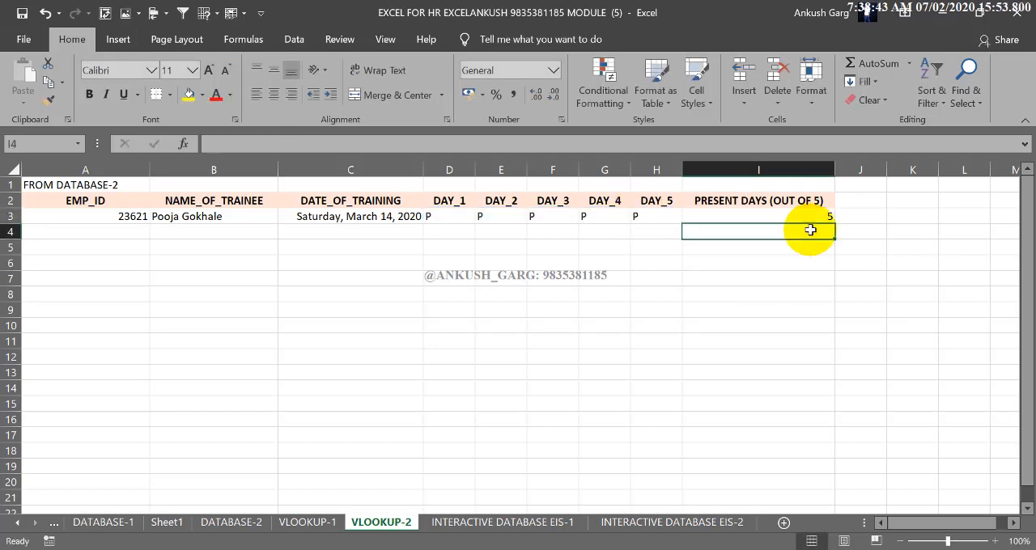
Center the present-days count in I3 horizontally
click(804, 218)
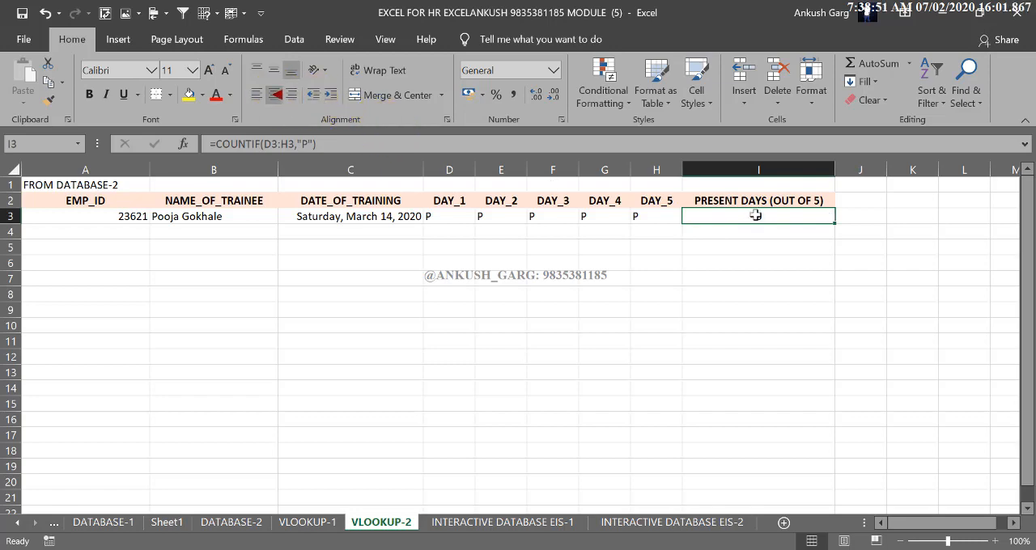
click(274, 93)
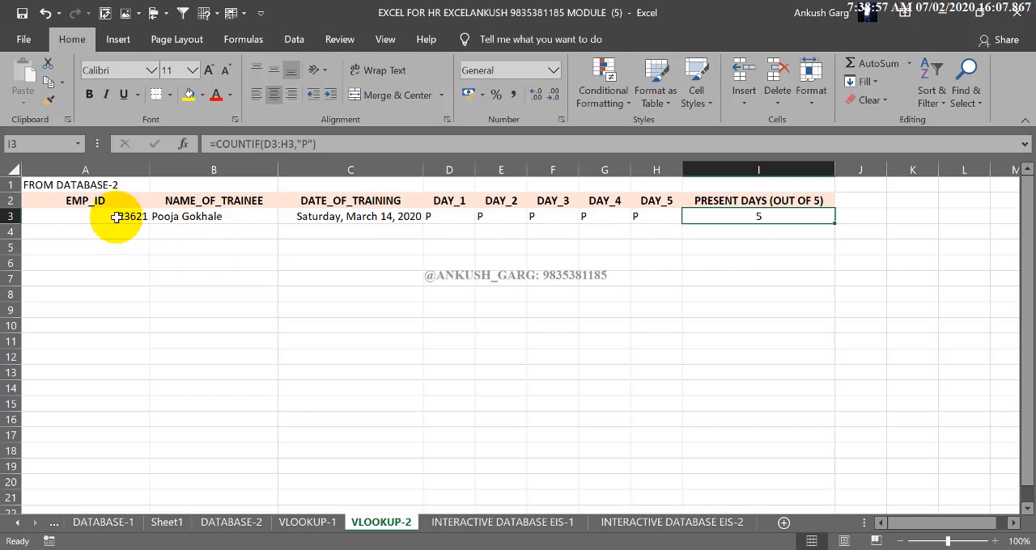
drag(116, 216, 697, 216)
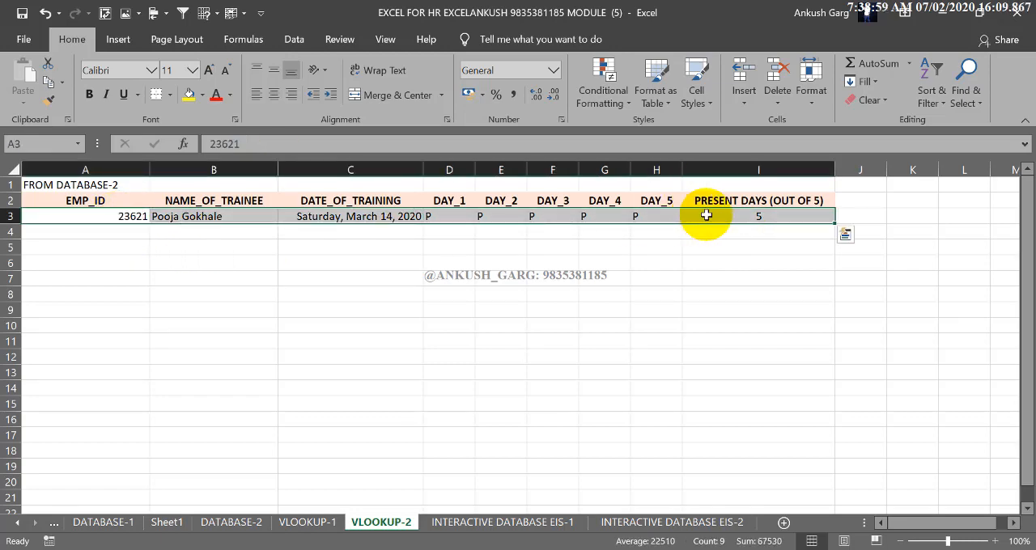
click(163, 234)
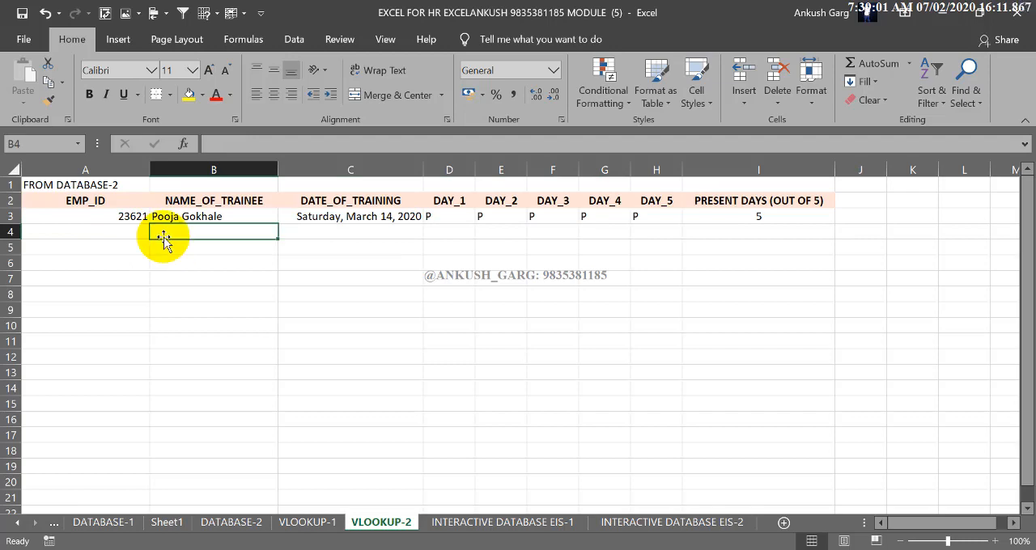
Review the COUNTIF formula in I3 and its range D3:H3, and open the INTERACTIVE DATABASE EIS-1 sheet
click(465, 526)
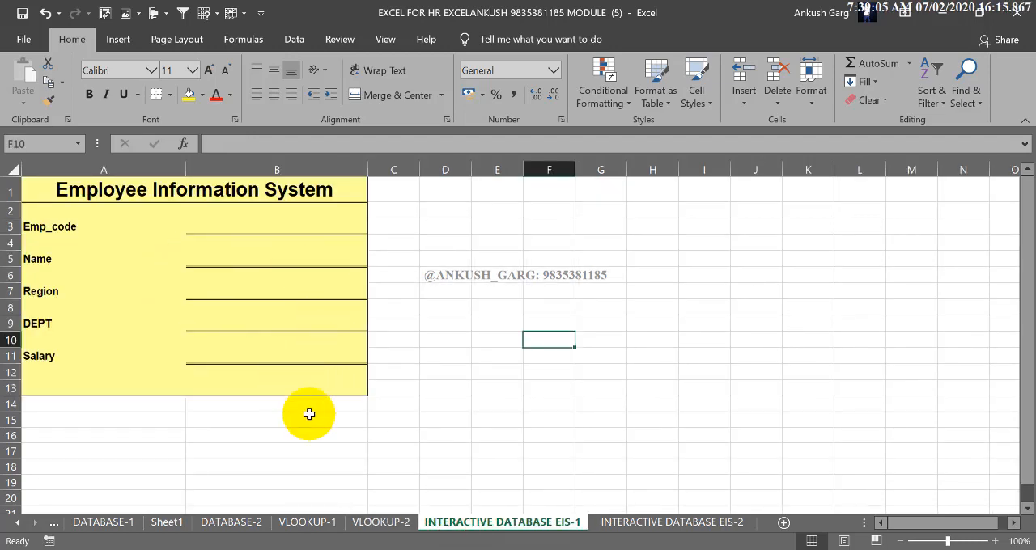
click(382, 522)
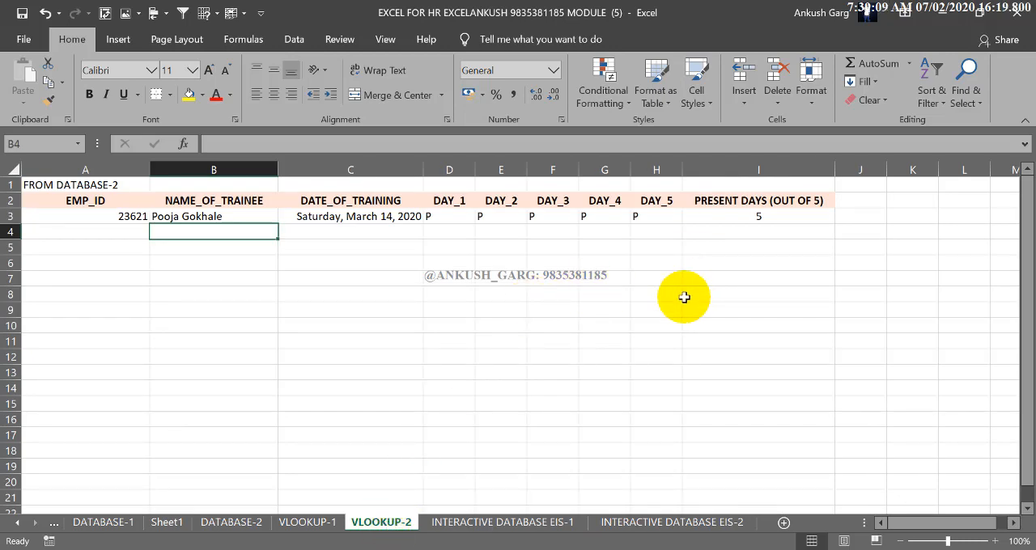
click(719, 218)
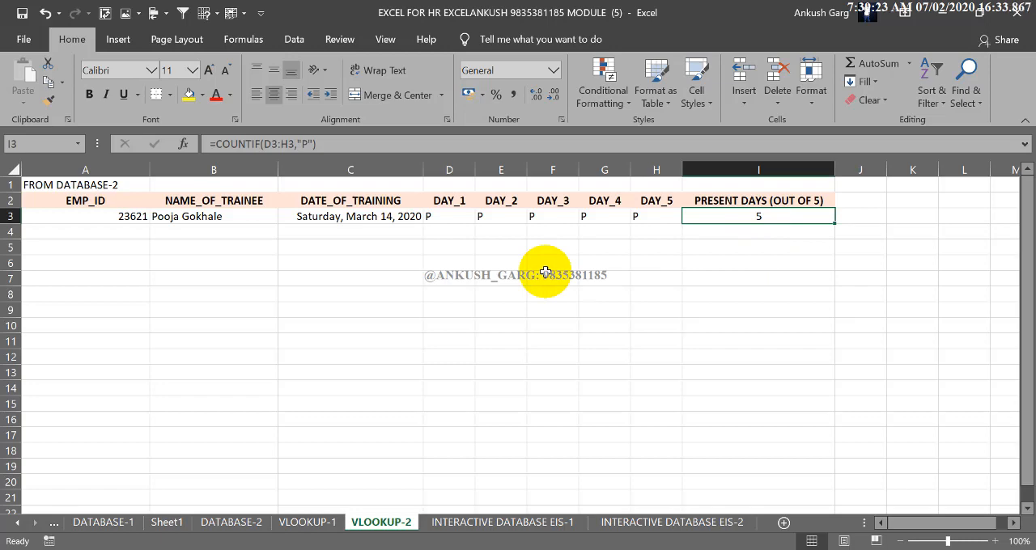
drag(470, 216, 638, 216)
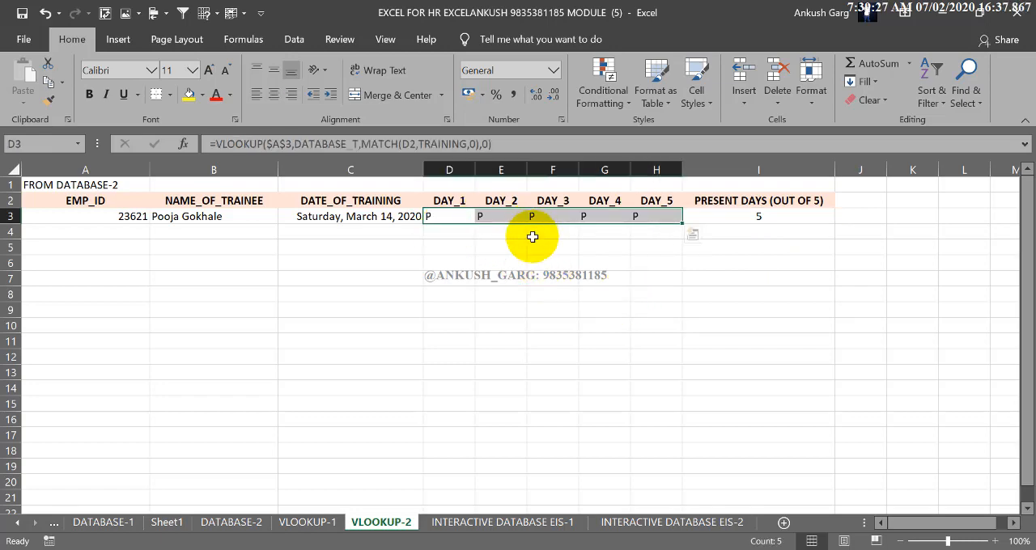
click(525, 289)
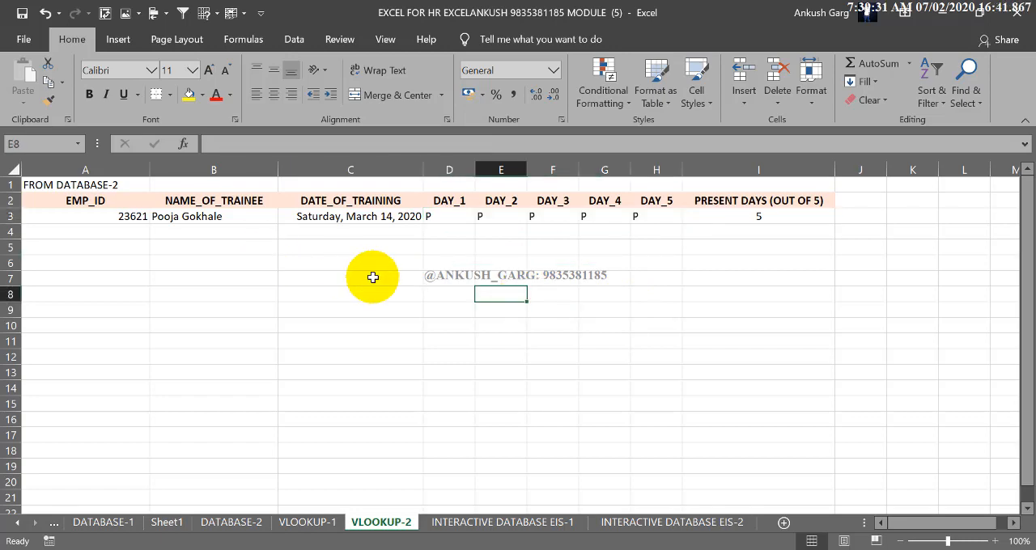
click(463, 522)
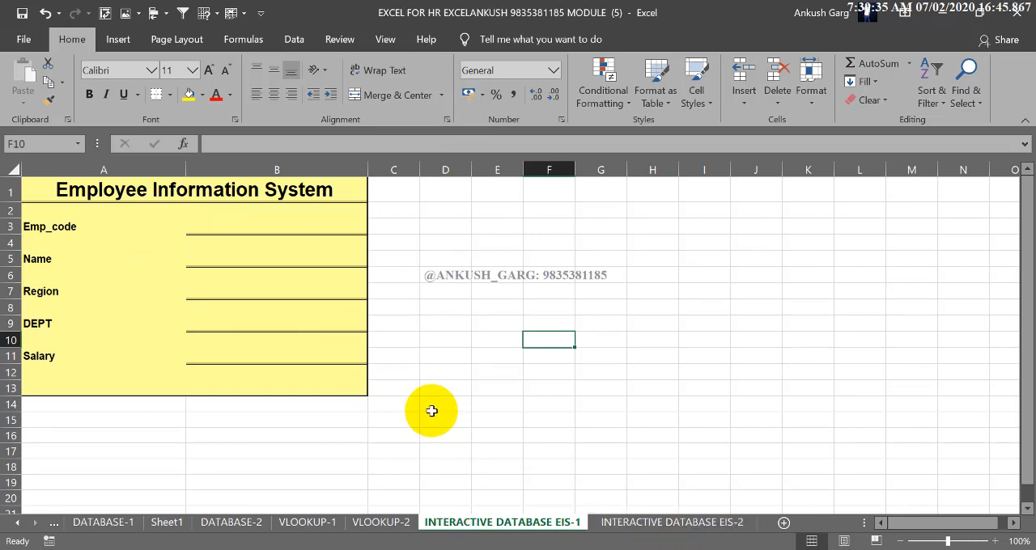
Review the trainee lookup on the VLOOKUP-2 sheet, then look through the VLOOKUP-1, DATABASE-2 and Sheet1 sheets
click(360, 524)
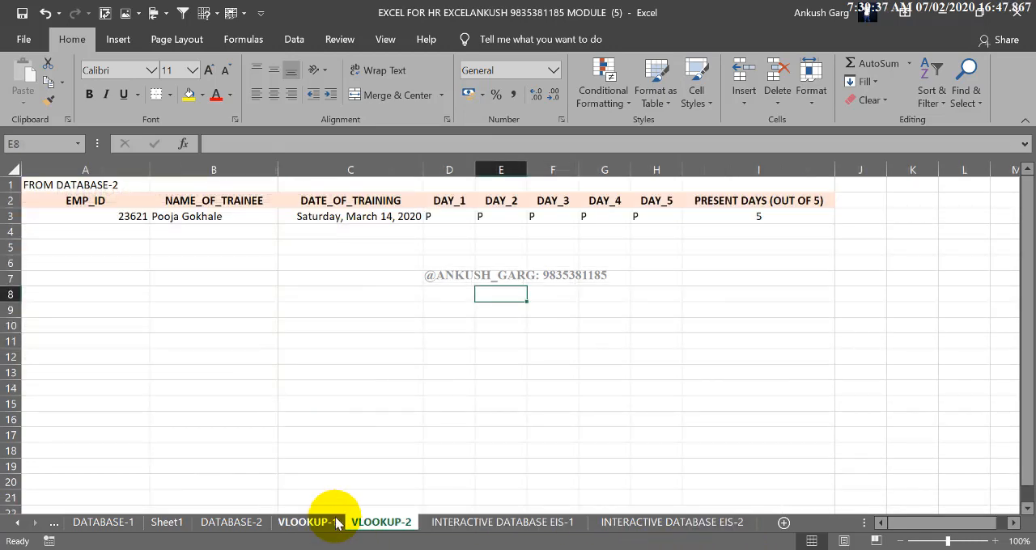
click(398, 338)
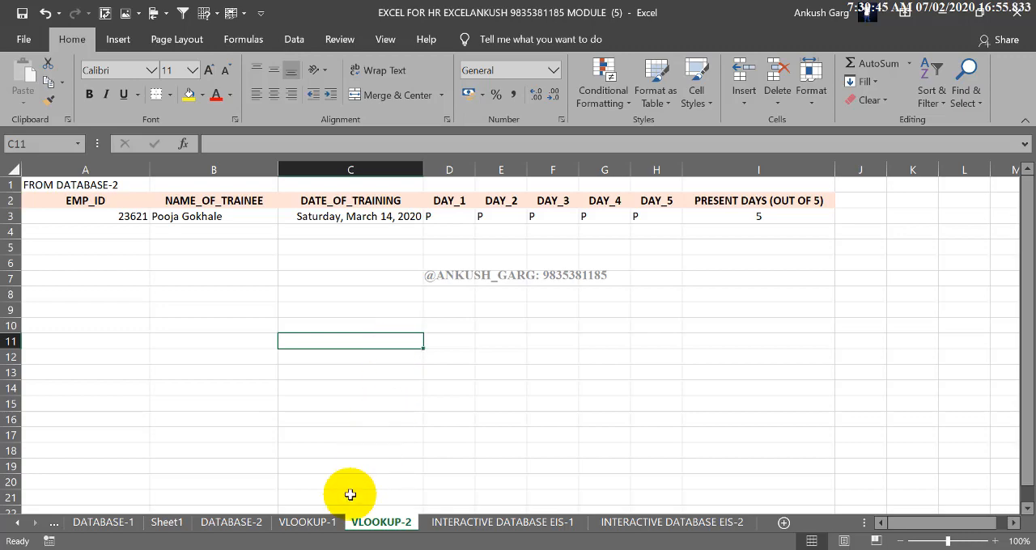
click(306, 522)
click(240, 524)
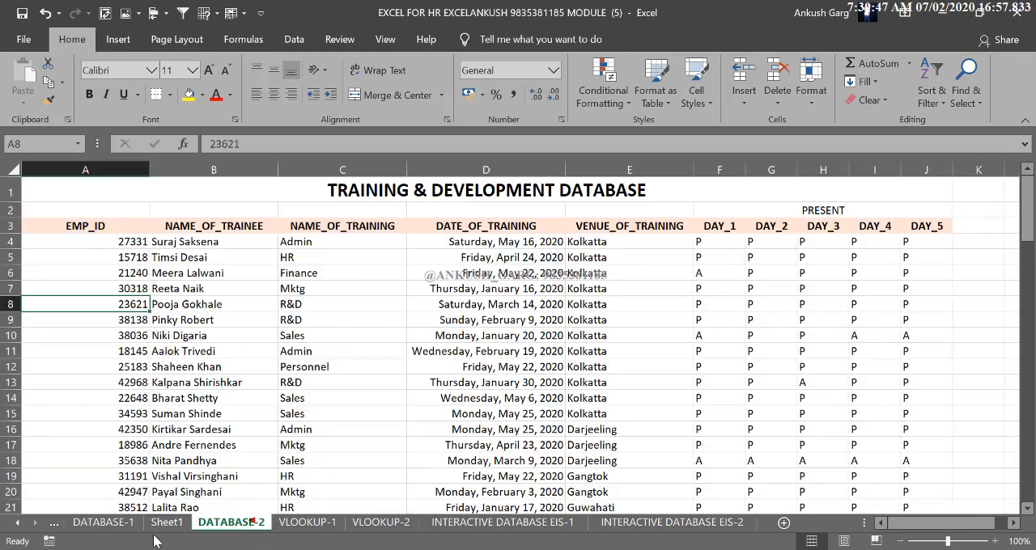
click(165, 524)
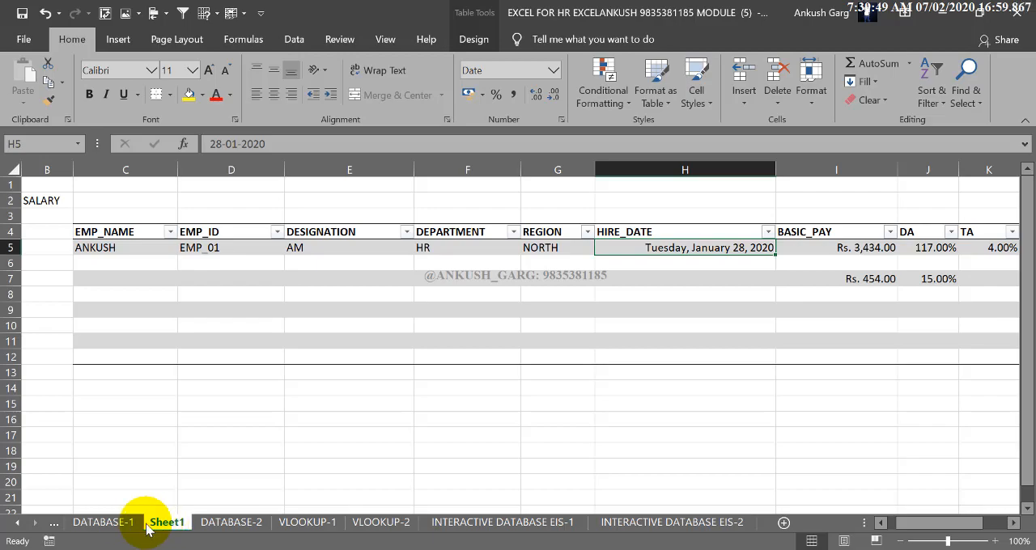
Open the DATABASE-1 sheet and examine the salary database's title, column headers and first employee records
click(129, 523)
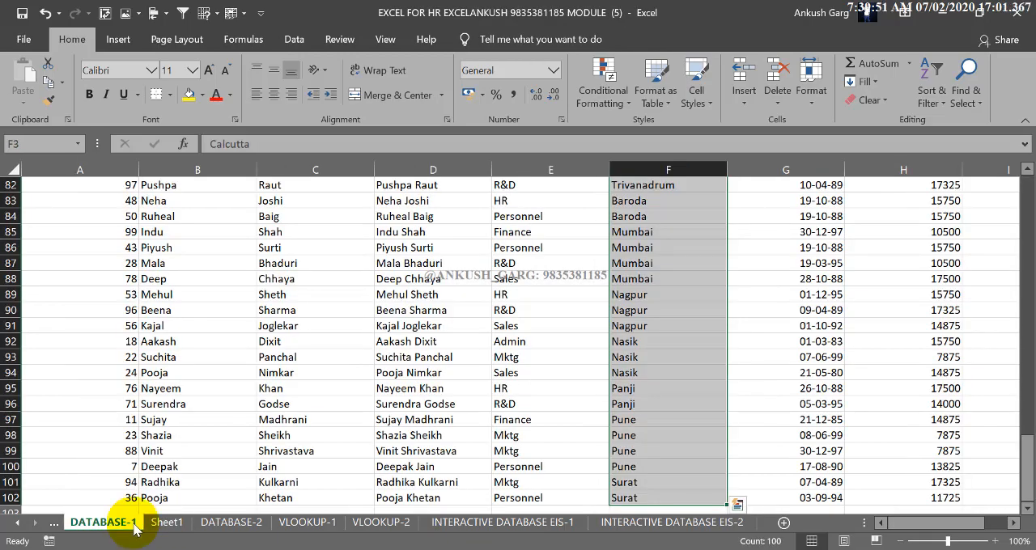
click(530, 342)
scroll(534, 350, up, 13)
scroll(534, 350, up, 14)
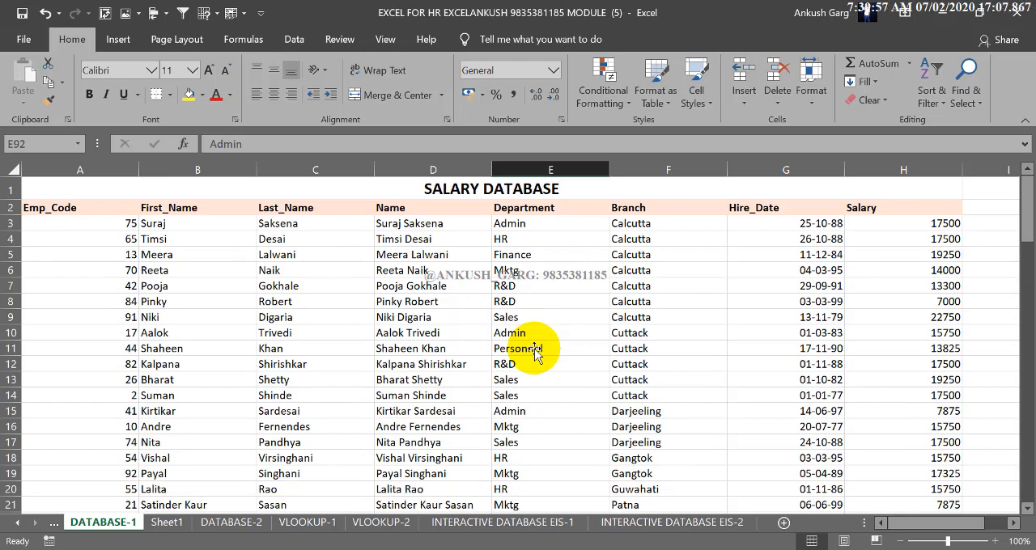
click(610, 186)
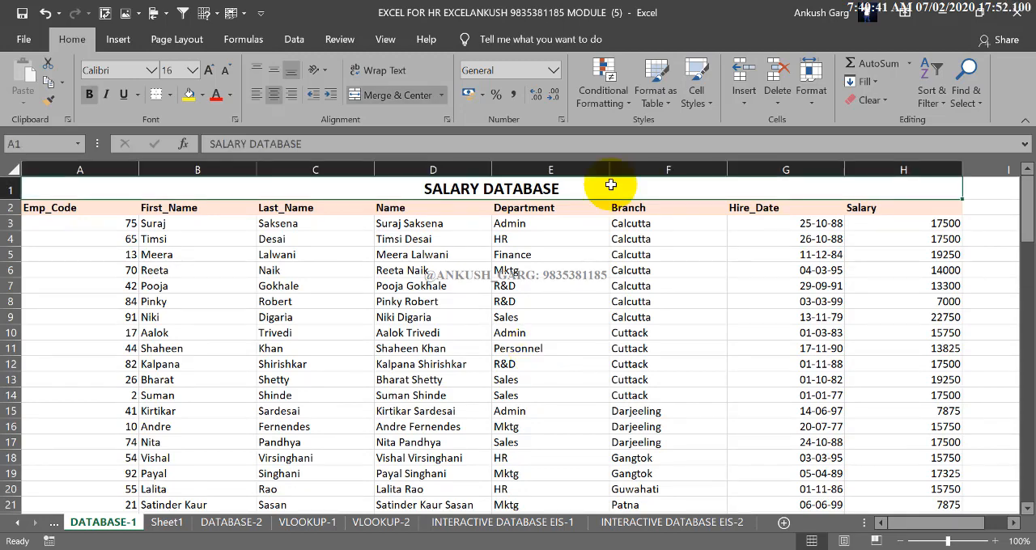